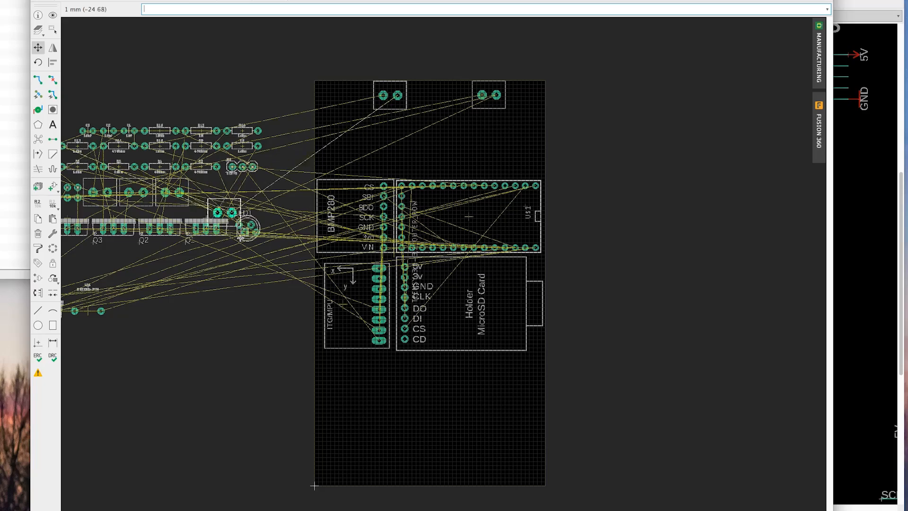
- Move two more two-pin terminals to the board's lower edge and shift the upper-right terminal slightly inward
{"action": "left_click_drag", "start_coordinate": [241, 227], "coordinate": [371, 467]}
{"action": "left_click_drag", "start_coordinate": [163, 194], "coordinate": [476, 469]}
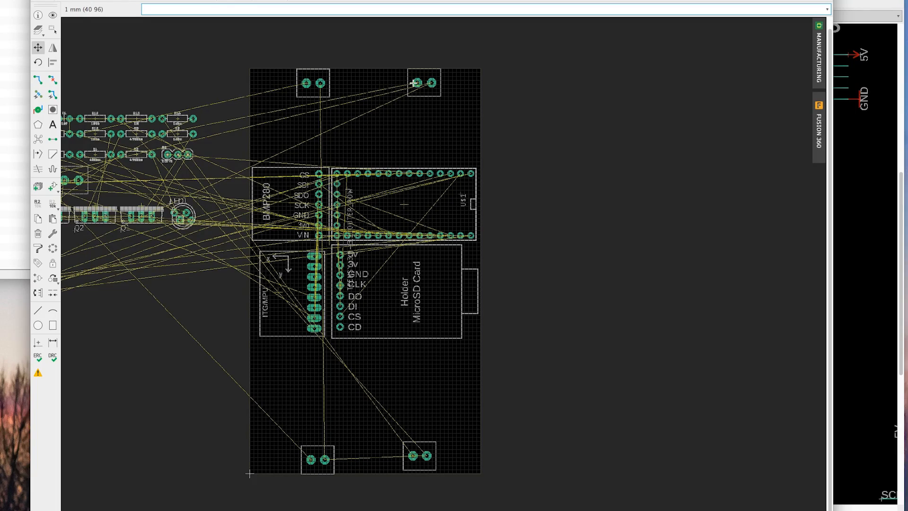
{"action": "left_click_drag", "start_coordinate": [413, 83], "coordinate": [403, 84]}
{"action": "scroll", "coordinate": [404, 84], "scroll_direction": "down", "scroll_amount": 1}
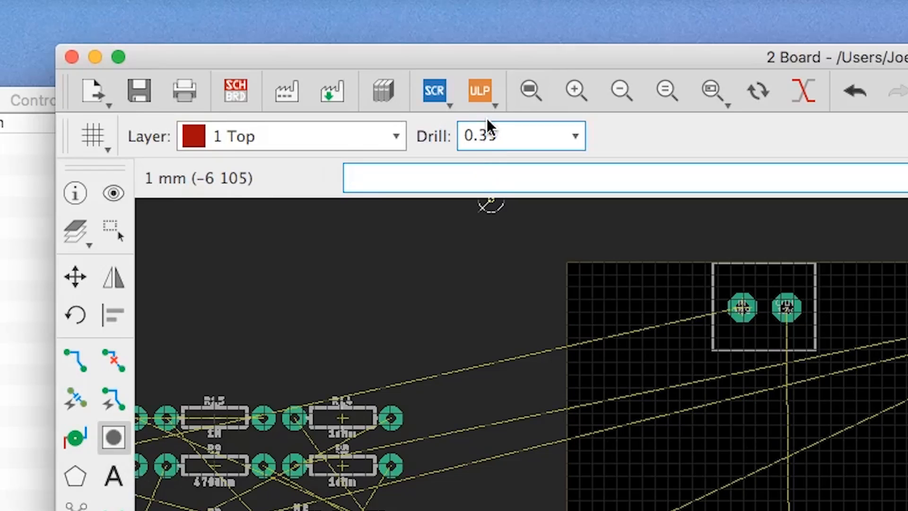
- Adjust the drill size of the Hole tool and place a mounting hole in the board's lower-left corner
{"action": "left_click", "coordinate": [500, 135]}
{"action": "double_click", "coordinate": [500, 134]}
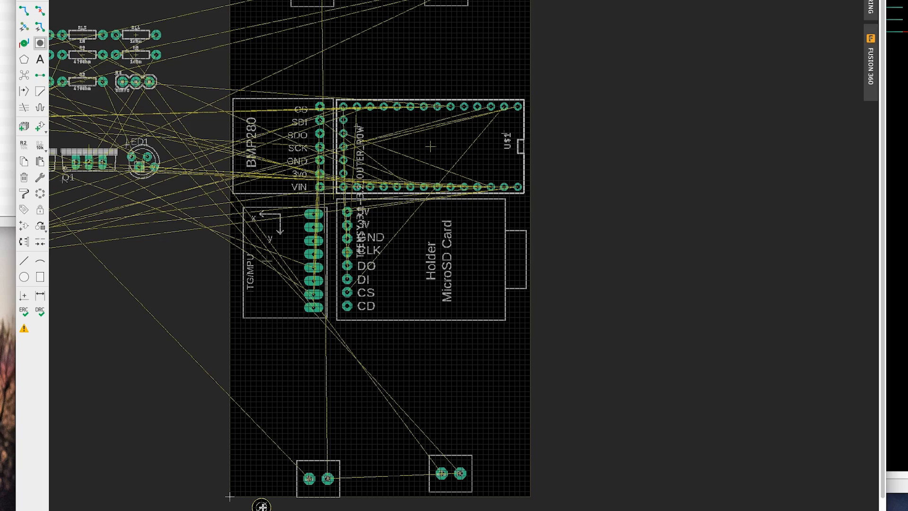
{"action": "scroll", "coordinate": [261, 496], "scroll_direction": "up", "scroll_amount": 5}
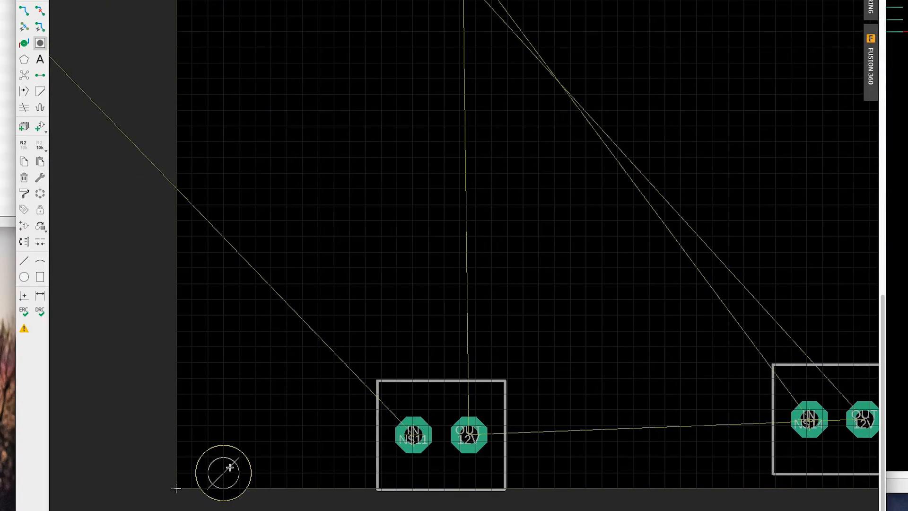
{"action": "scroll", "coordinate": [222, 470], "scroll_direction": "up", "scroll_amount": 3}
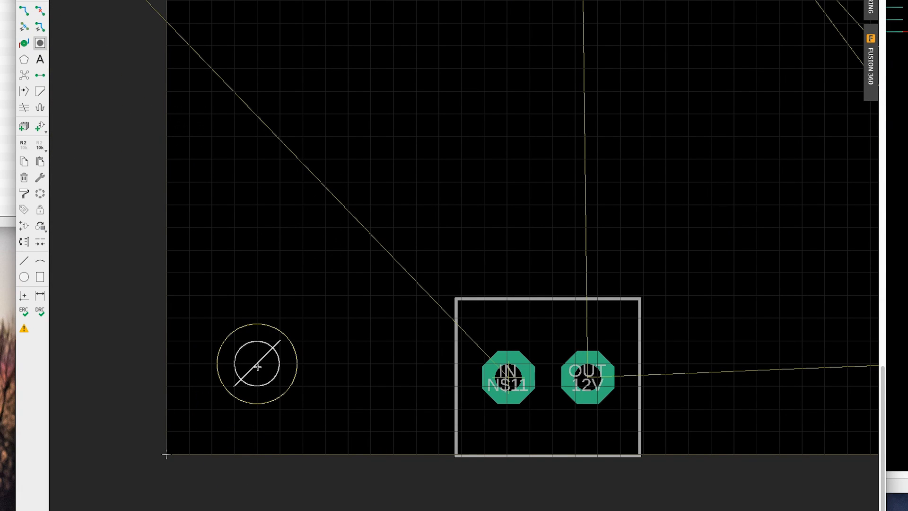
{"action": "left_click", "coordinate": [259, 371]}
- Place a matching mounting hole in the board's lower-right corner, outside the two-pin terminal
{"action": "scroll", "coordinate": [274, 391], "scroll_direction": "down", "scroll_amount": 7}
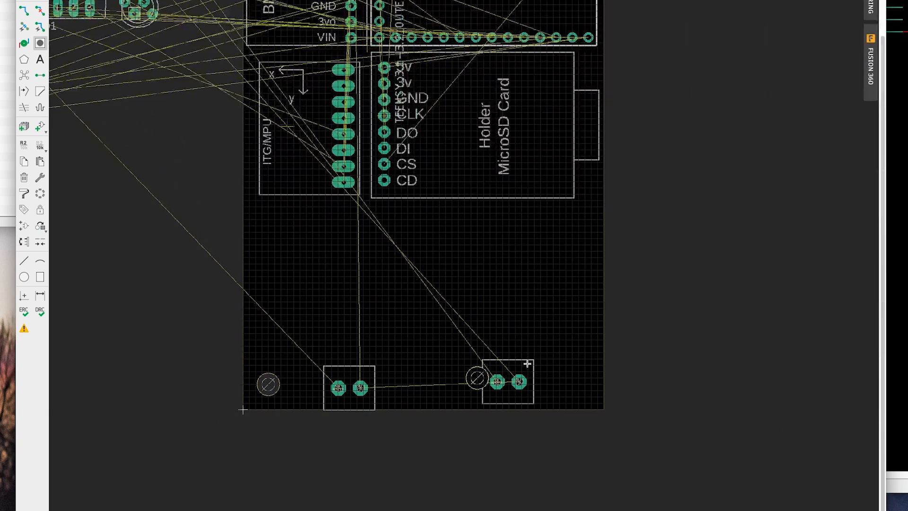
{"action": "middle_click_drag", "start_coordinate": [545, 357], "coordinate": [334, 357]}
{"action": "scroll", "coordinate": [349, 388], "scroll_direction": "up", "scroll_amount": 4}
{"action": "scroll", "coordinate": [374, 408], "scroll_direction": "up", "scroll_amount": 1}
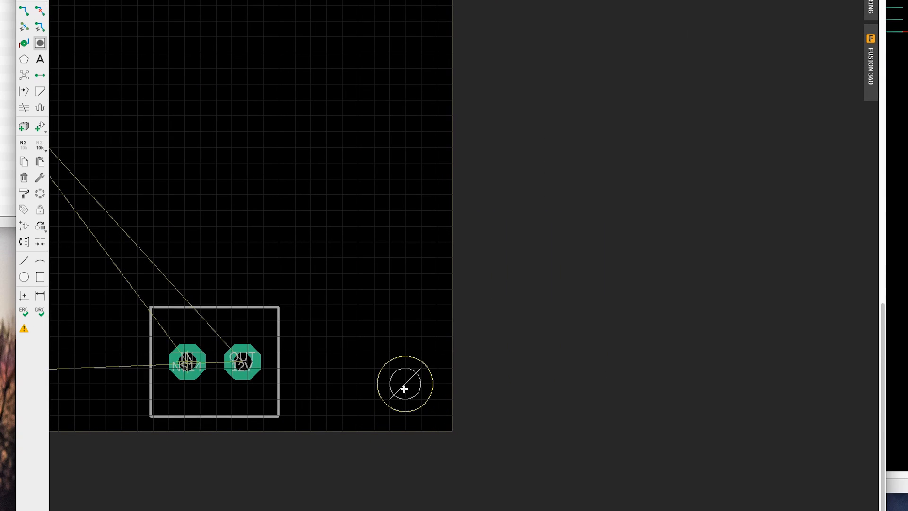
{"action": "left_click", "coordinate": [393, 368]}
- Place a mounting hole in the board's upper-right corner, beside the two-pin terminal
{"action": "scroll", "coordinate": [392, 368], "scroll_direction": "down", "scroll_amount": 5}
{"action": "middle_click_drag", "start_coordinate": [160, 144], "coordinate": [197, 437]}
{"action": "scroll", "coordinate": [196, 437], "scroll_direction": "down", "scroll_amount": 1}
{"action": "scroll", "coordinate": [390, 120], "scroll_direction": "up", "scroll_amount": 2}
{"action": "scroll", "coordinate": [390, 120], "scroll_direction": "up", "scroll_amount": 3}
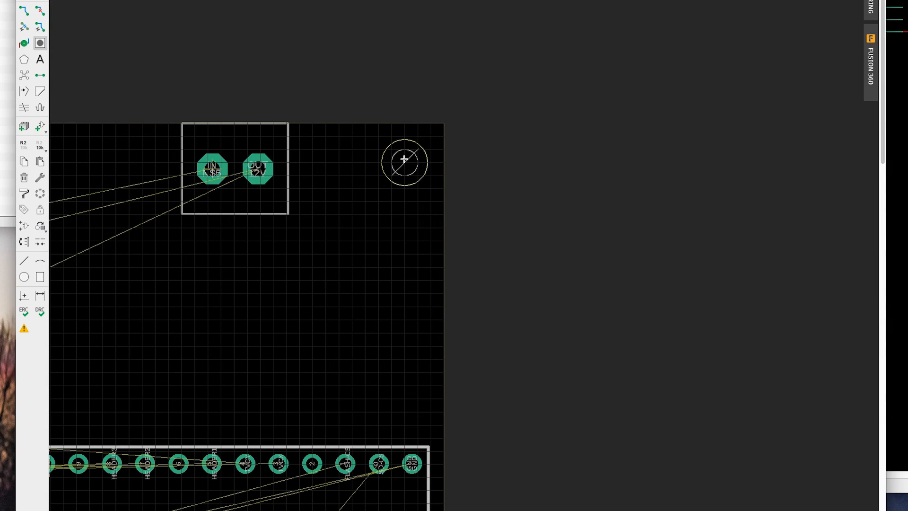
{"action": "left_click", "coordinate": [391, 177]}
- Place the fourth mounting hole in the board's upper-left corner
{"action": "scroll", "coordinate": [390, 186], "scroll_direction": "down", "scroll_amount": 4}
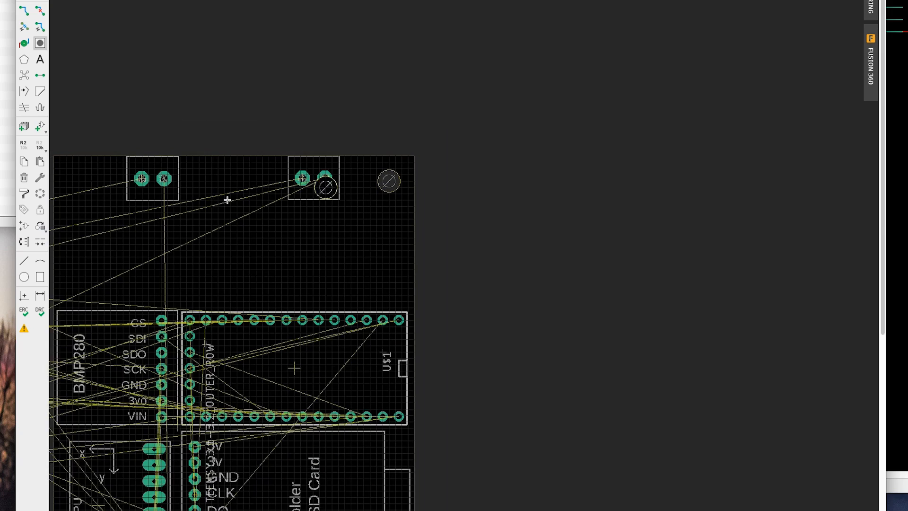
{"action": "middle_click_drag", "start_coordinate": [156, 217], "coordinate": [460, 217]}
{"action": "scroll", "coordinate": [382, 182], "scroll_direction": "up", "scroll_amount": 5}
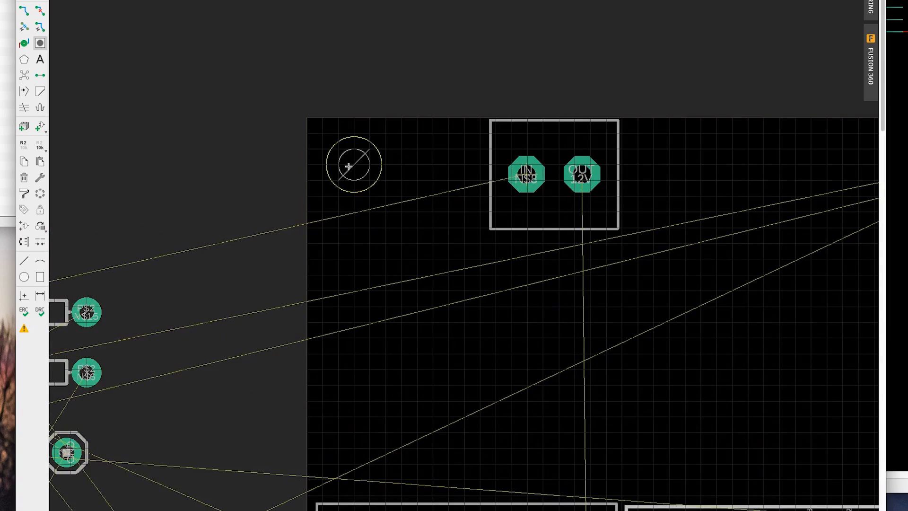
{"action": "left_click", "coordinate": [367, 176]}
- Move an unplaced two-pin terminal to the board's left edge below the ITG/MPU module and rotate it vertical
{"action": "scroll", "coordinate": [385, 197], "scroll_direction": "down", "scroll_amount": 4}
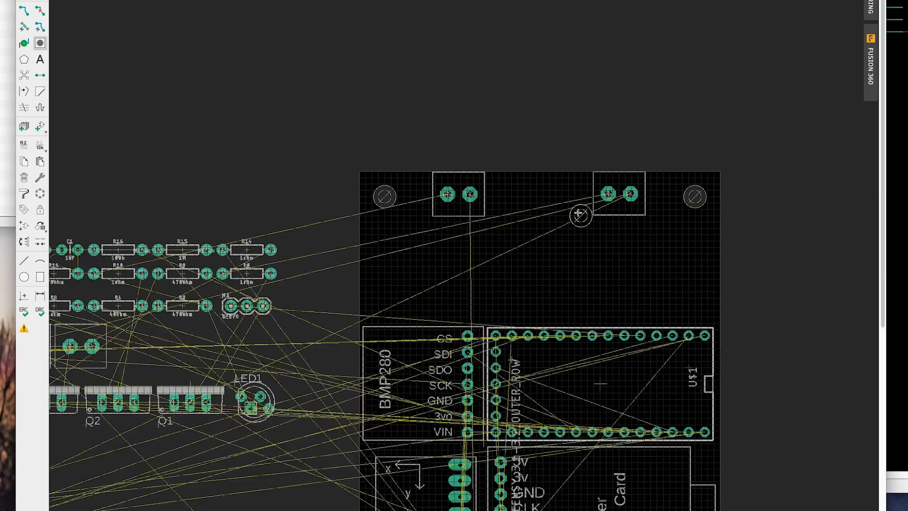
{"action": "middle_click_drag", "start_coordinate": [580, 209], "coordinate": [407, 38]}
{"action": "scroll", "coordinate": [404, 56], "scroll_direction": "down", "scroll_amount": 2}
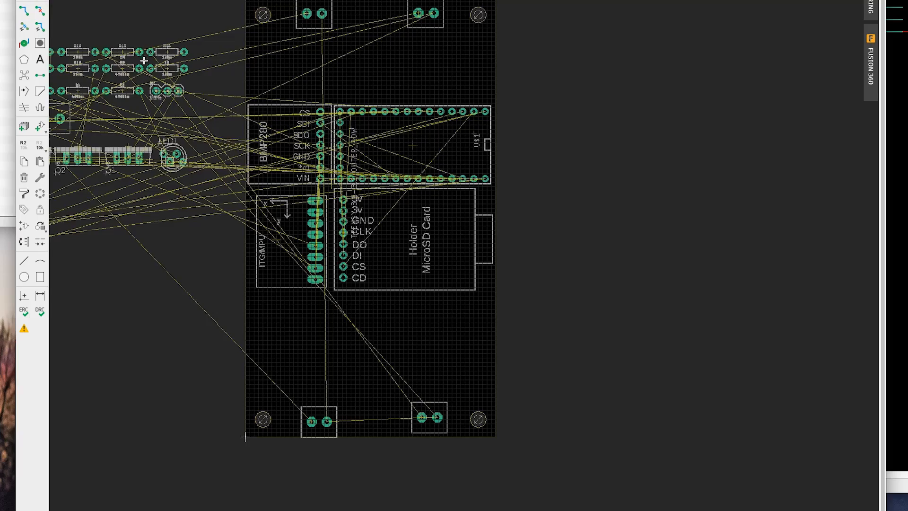
{"action": "scroll", "coordinate": [144, 60], "scroll_direction": "down", "scroll_amount": 2}
{"action": "middle_click_drag", "start_coordinate": [175, 92], "coordinate": [286, 104]}
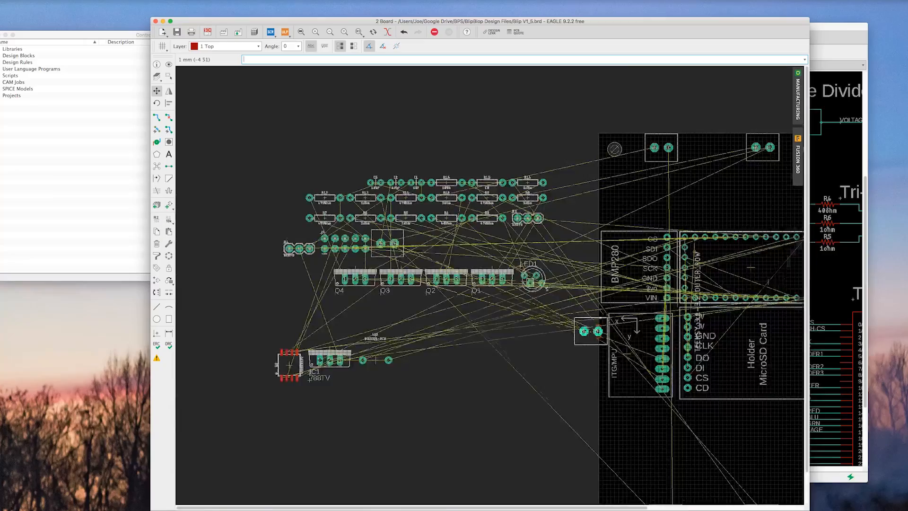
{"action": "scroll", "coordinate": [473, 399], "scroll_direction": "up", "scroll_amount": 3}
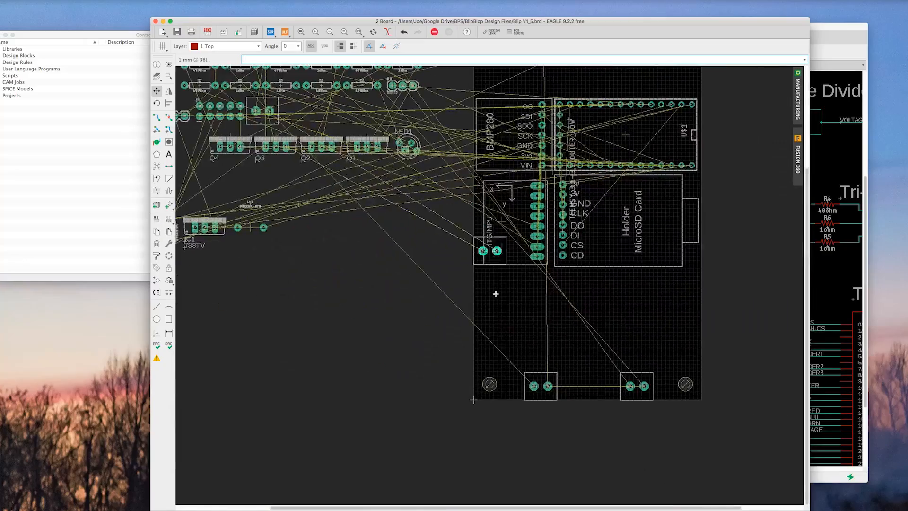
{"action": "scroll", "coordinate": [494, 289], "scroll_direction": "up", "scroll_amount": 4}
{"action": "right_click", "coordinate": [490, 299]}
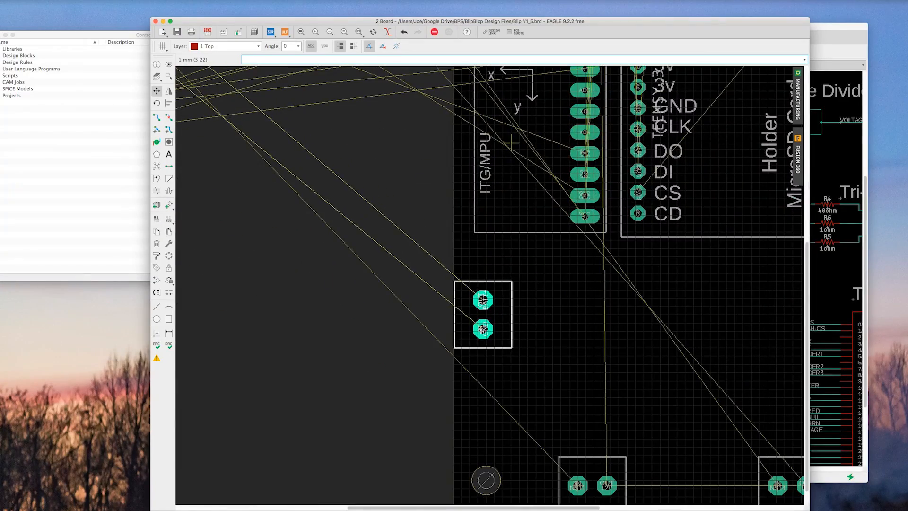
- Move another two-pin terminal to the board's right edge below the MicroSD holder and rotate it vertical
{"action": "scroll", "coordinate": [482, 321], "scroll_direction": "down", "scroll_amount": 5}
{"action": "left_click", "coordinate": [284, 161]}
{"action": "scroll", "coordinate": [636, 334], "scroll_direction": "up", "scroll_amount": 5}
{"action": "right_click", "coordinate": [647, 326]}
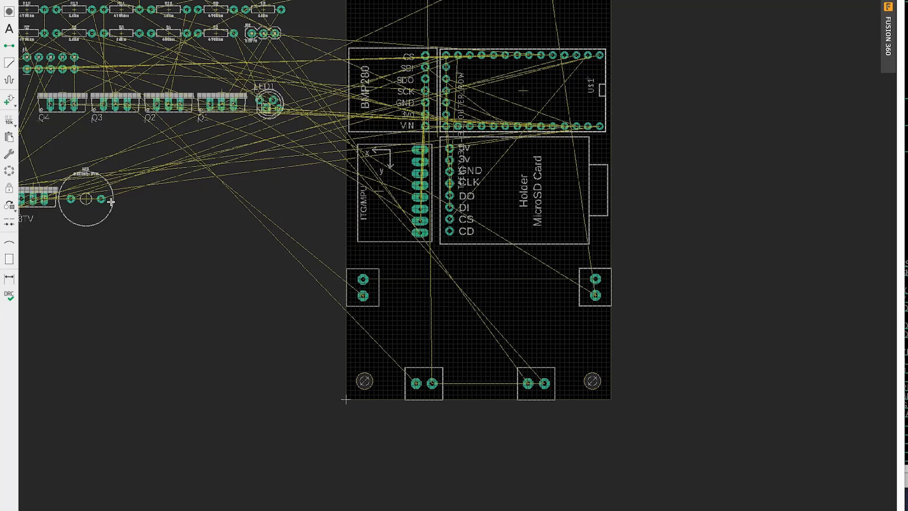
- Move buzzer LS1 onto the board below the ITG/MPU module, just inside the left-edge terminal
{"action": "left_click_drag", "start_coordinate": [95, 199], "coordinate": [424, 265]}
{"action": "scroll", "coordinate": [405, 290], "scroll_direction": "up", "scroll_amount": 5}
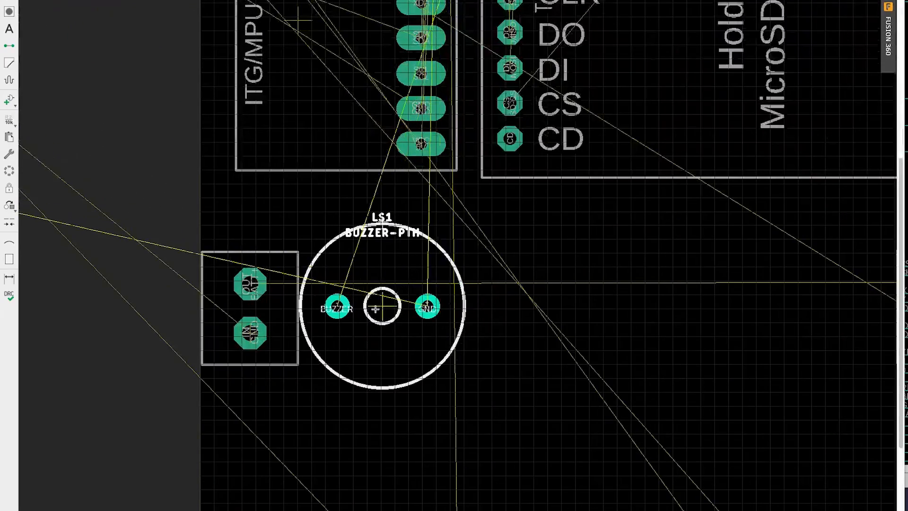
{"action": "left_click_drag", "start_coordinate": [380, 308], "coordinate": [395, 308]}
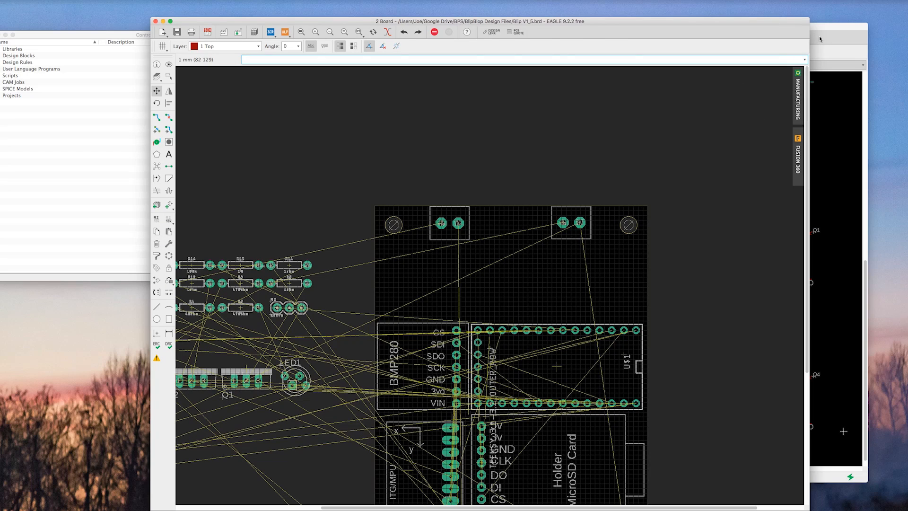
- Switch to the schematic and examine how the terminals, resistors and MOSFETs connect in the four pyro channels
{"action": "left_click", "coordinate": [819, 36]}
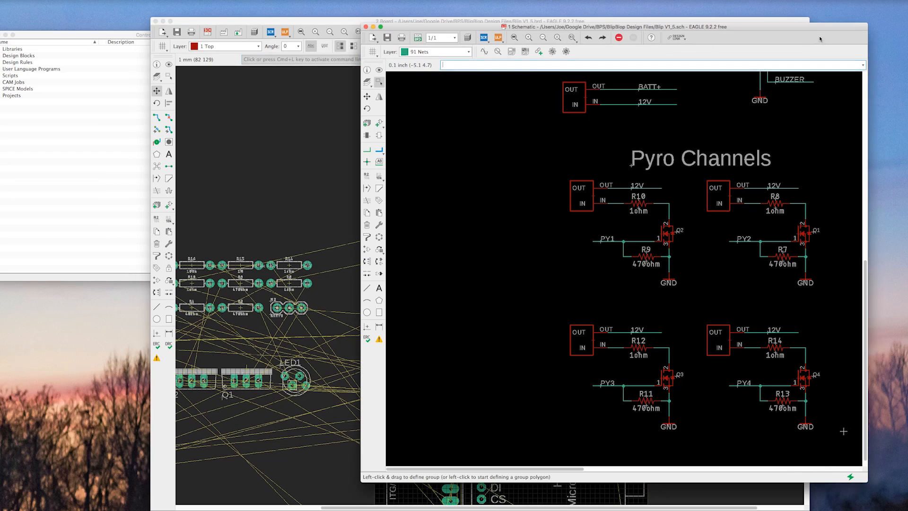
{"action": "scroll", "coordinate": [712, 189], "scroll_direction": "right", "scroll_amount": 5}
{"action": "scroll", "coordinate": [711, 189], "scroll_direction": "down", "scroll_amount": 1}
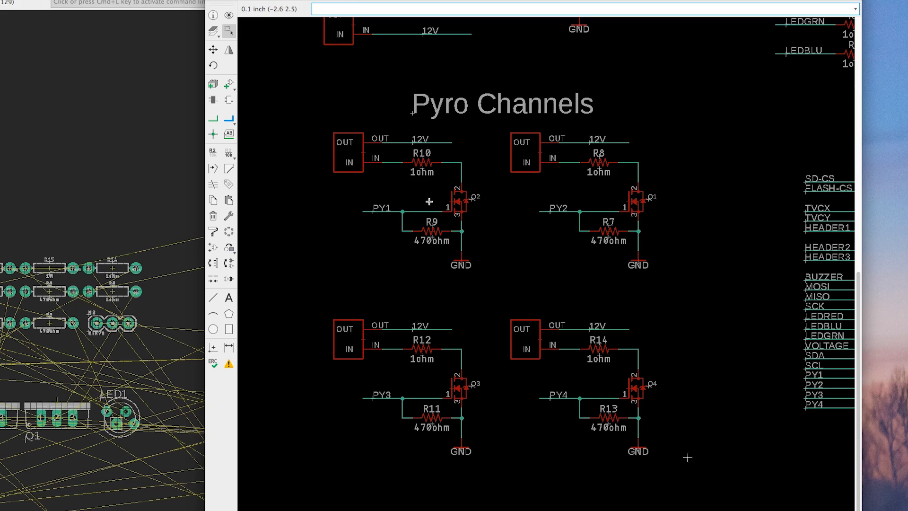
{"action": "scroll", "coordinate": [523, 200], "scroll_direction": "up", "scroll_amount": 5}
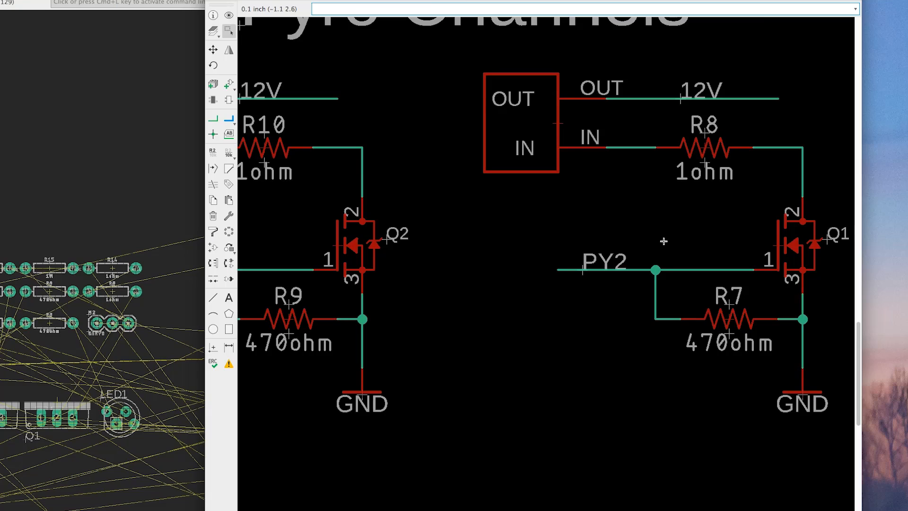
{"action": "scroll", "coordinate": [485, 257], "scroll_direction": "right", "scroll_amount": 5}
{"action": "middle_click_drag", "start_coordinate": [484, 257], "coordinate": [485, 267]}
{"action": "scroll", "coordinate": [645, 246], "scroll_direction": "down", "scroll_amount": 3}
{"action": "middle_click_drag", "start_coordinate": [599, 380], "coordinate": [612, 170]}
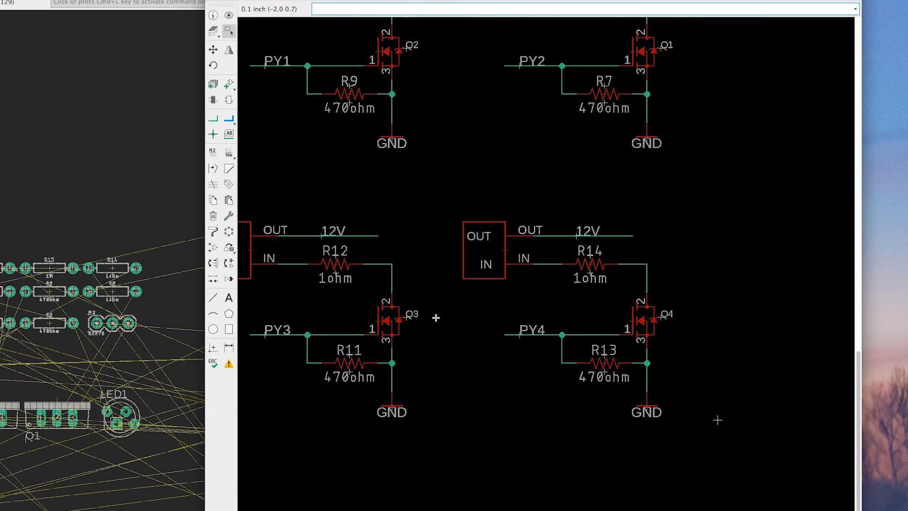
{"action": "middle_click_drag", "start_coordinate": [717, 419], "coordinate": [798, 454]}
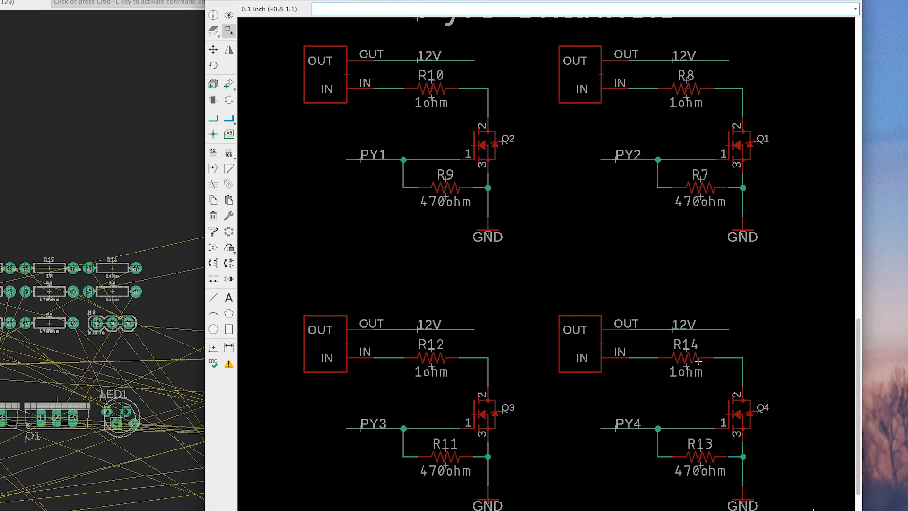
{"action": "scroll", "coordinate": [698, 361], "scroll_direction": "down", "scroll_amount": 5}
{"action": "middle_click_drag", "start_coordinate": [748, 330], "coordinate": [473, 301]}
{"action": "middle_click_drag", "start_coordinate": [688, 181], "coordinate": [481, 159]}
- Compare the unplaced resistors and MOSFETs in the board layout with the PY1 channel in the schematic
{"action": "scroll", "coordinate": [645, 355], "scroll_direction": "up", "scroll_amount": 8}
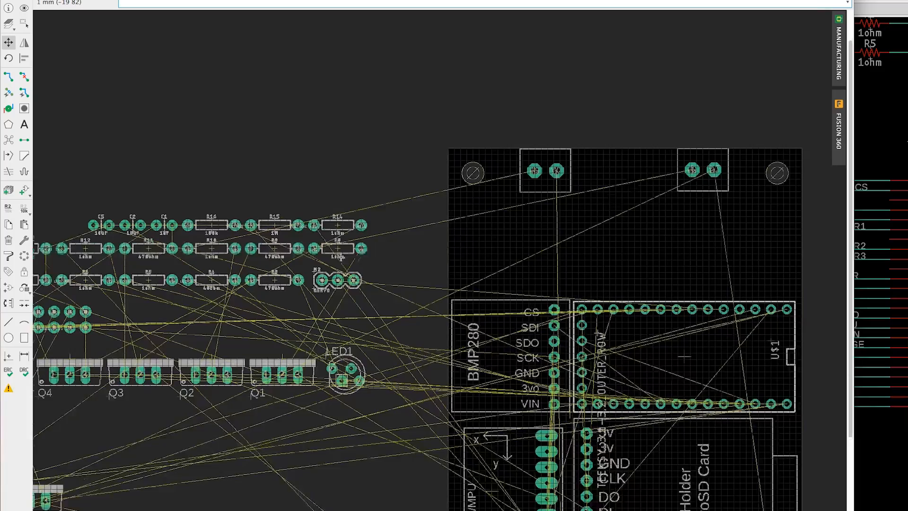
{"action": "scroll", "coordinate": [412, 248], "scroll_direction": "up", "scroll_amount": 2}
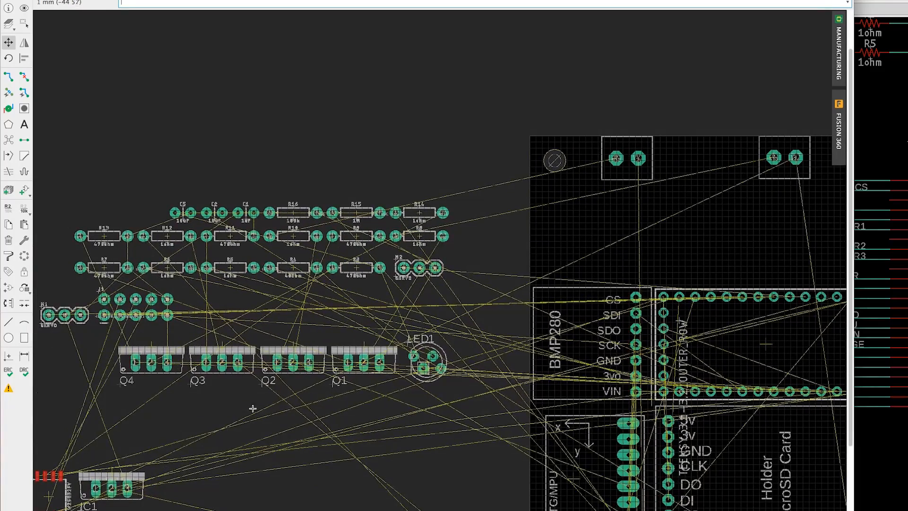
{"action": "scroll", "coordinate": [178, 389], "scroll_direction": "up", "scroll_amount": 2}
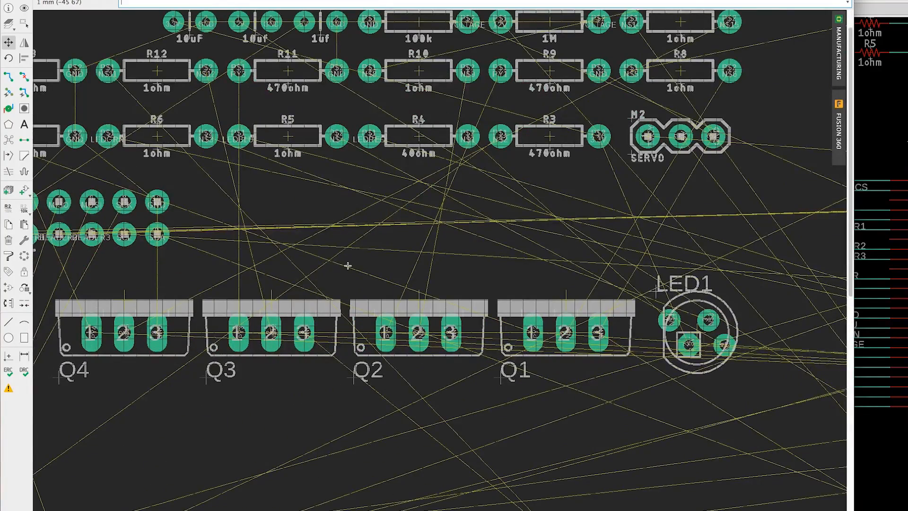
{"action": "scroll", "coordinate": [425, 106], "scroll_direction": "up", "scroll_amount": 2}
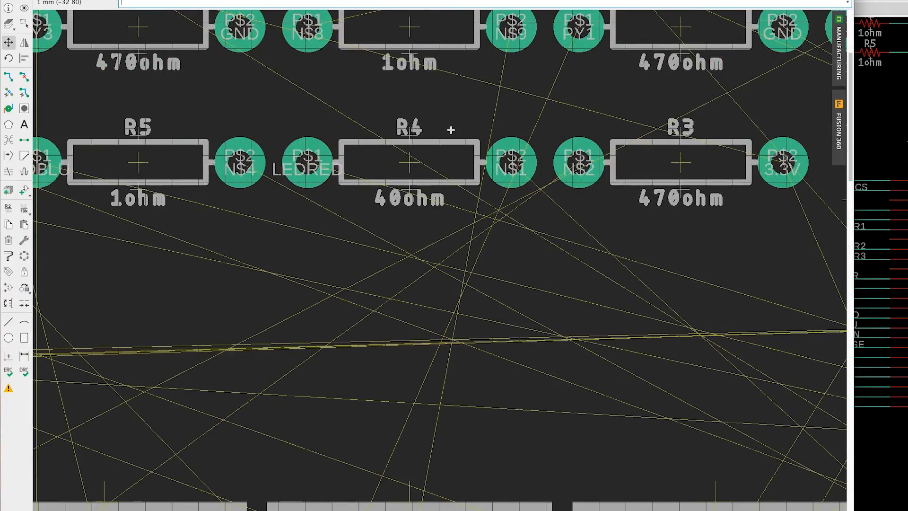
{"action": "scroll", "coordinate": [160, 131], "scroll_direction": "down", "scroll_amount": 4}
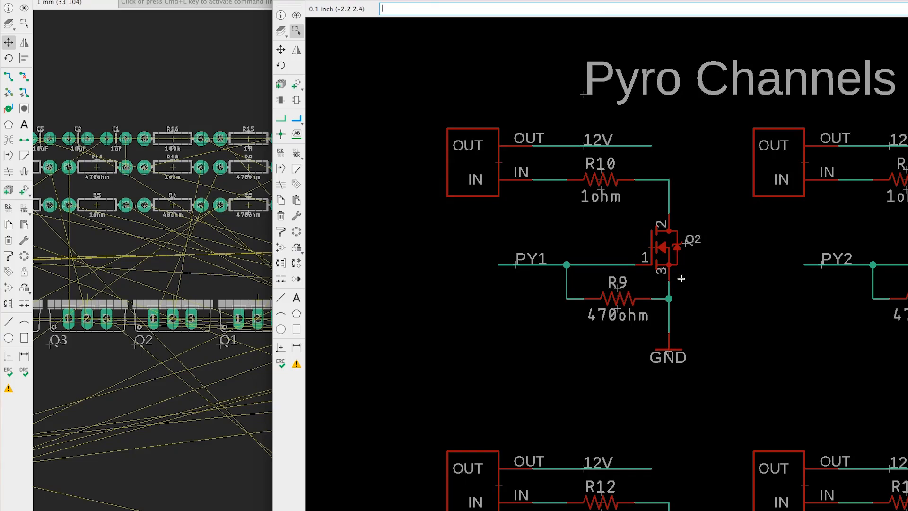
{"action": "scroll", "coordinate": [665, 247], "scroll_direction": "up", "scroll_amount": 4}
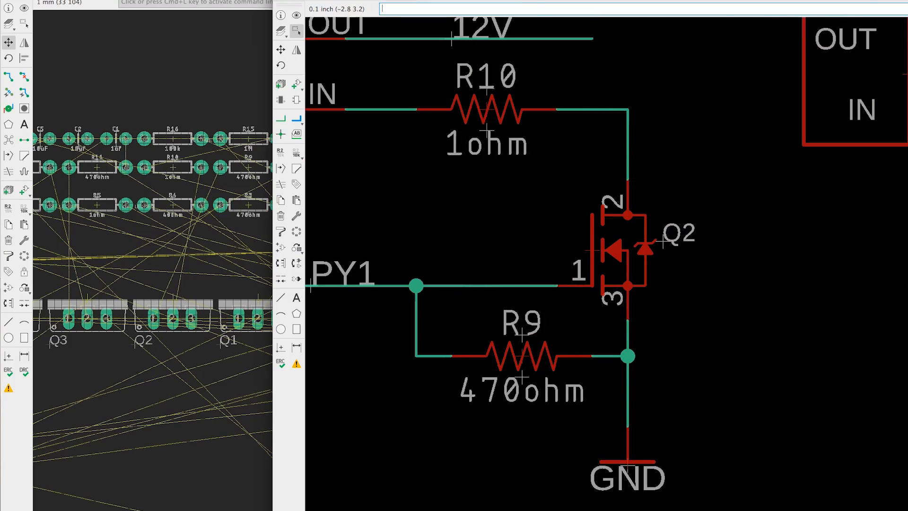
- Place MOSFET Q2 below the board's upper-left mounting hole, rotated vertical with its tab facing the board's interior
{"action": "left_click", "coordinate": [246, 227]}
{"action": "scroll", "coordinate": [374, 201], "scroll_direction": "down", "scroll_amount": 1}
{"action": "scroll", "coordinate": [128, 324], "scroll_direction": "up", "scroll_amount": 4}
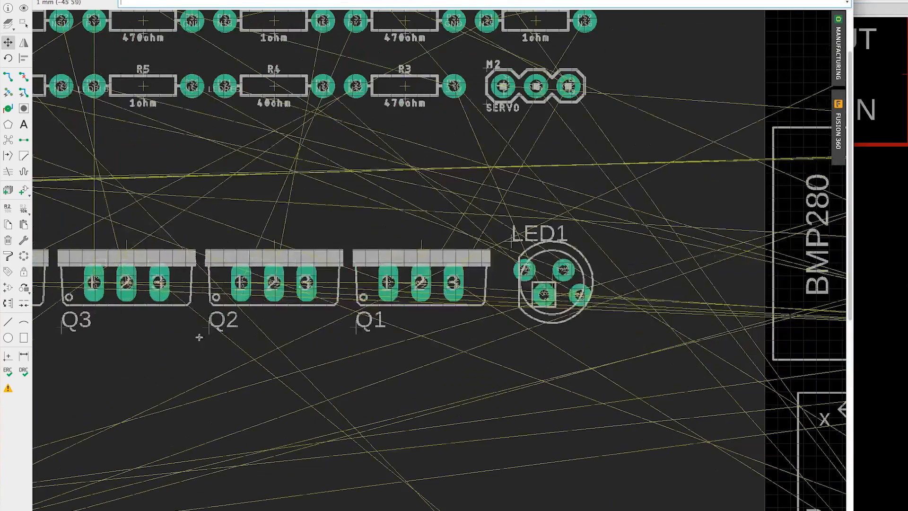
{"action": "left_click", "coordinate": [292, 272]}
{"action": "scroll", "coordinate": [304, 294], "scroll_direction": "down", "scroll_amount": 8}
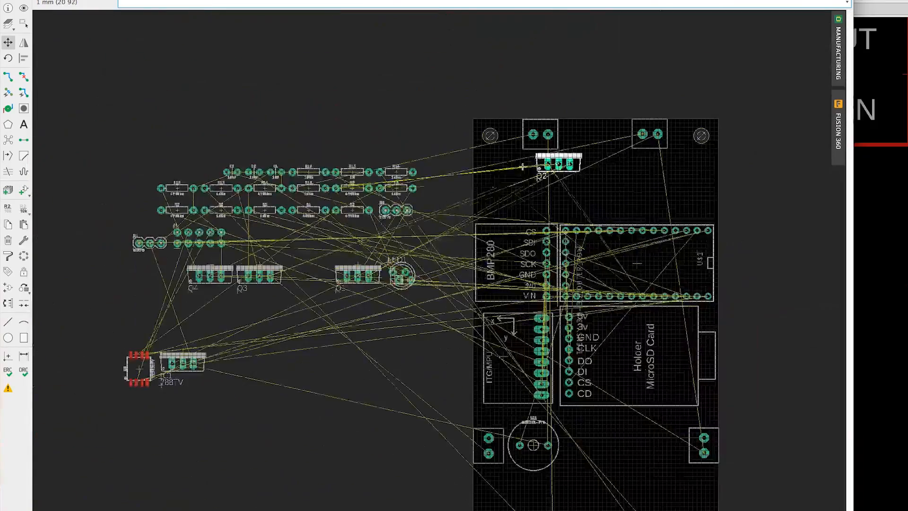
{"action": "scroll", "coordinate": [432, 183], "scroll_direction": "up", "scroll_amount": 6}
{"action": "right_click", "coordinate": [351, 238]}
{"action": "right_click", "coordinate": [351, 238]}
{"action": "right_click", "coordinate": [351, 239]}
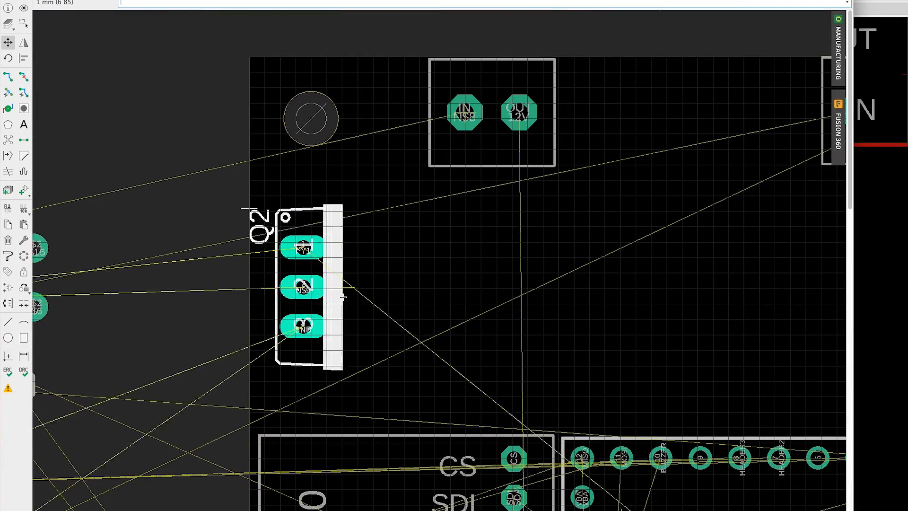
{"action": "left_click", "coordinate": [344, 287]}
- Check pyro channel PY2 in the schematic to identify the MOSFET that belongs with its terminal
{"action": "scroll", "coordinate": [347, 286], "scroll_direction": "down", "scroll_amount": 4}
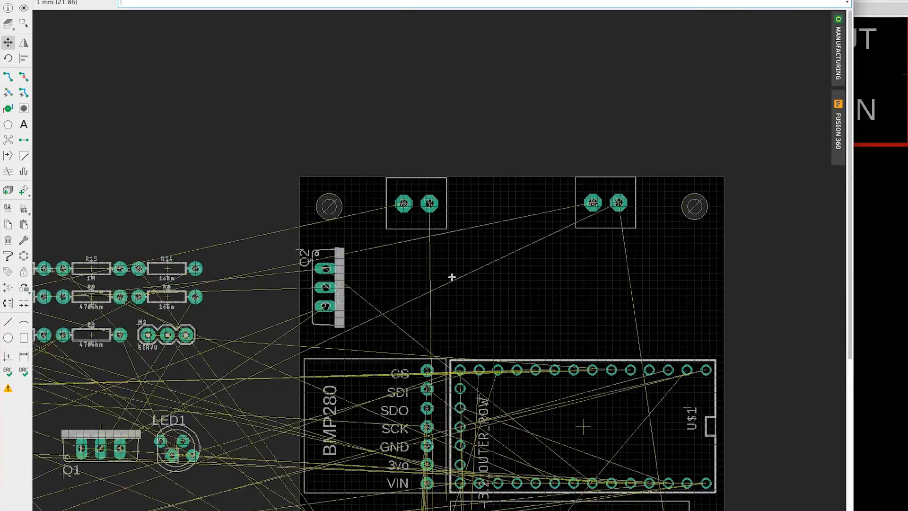
{"action": "middle_click_drag", "start_coordinate": [448, 293], "coordinate": [432, 244]}
{"action": "scroll", "coordinate": [408, 253], "scroll_direction": "down", "scroll_amount": 2}
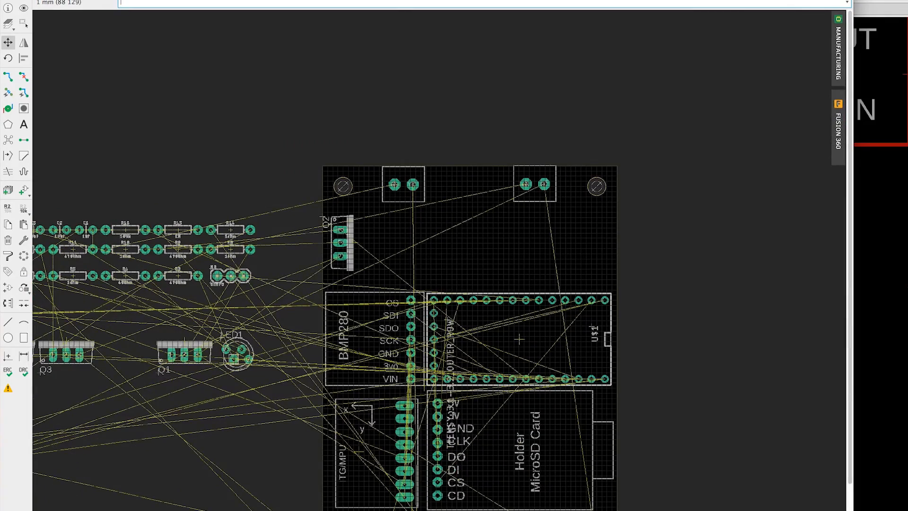
{"action": "left_click", "coordinate": [878, 51]}
{"action": "scroll", "coordinate": [490, 225], "scroll_direction": "down", "scroll_amount": 4}
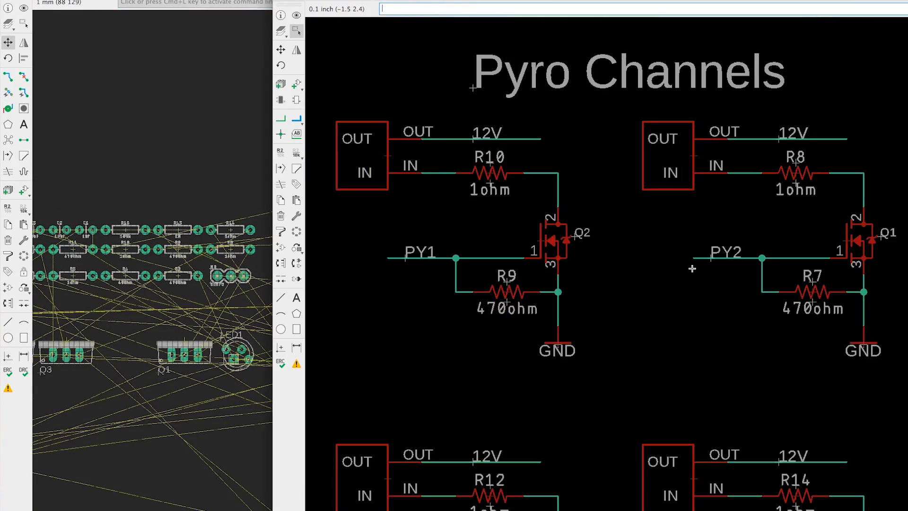
{"action": "scroll", "coordinate": [692, 269], "scroll_direction": "right", "scroll_amount": 4}
{"action": "key", "text": "super+grave"}
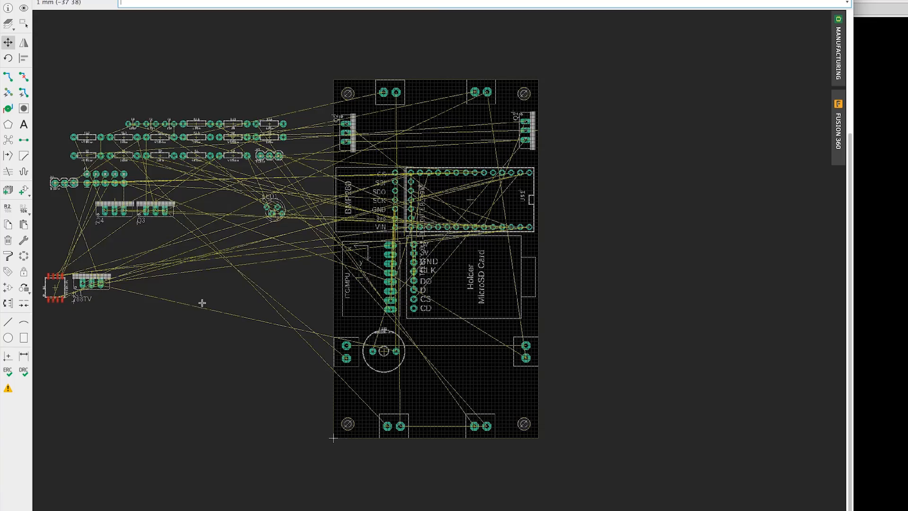
- Check channel PY3 in the schematic and place MOSFET Q3 above the board's lower-left mounting hole, rotated vertical with its tab facing the edge
{"action": "scroll", "coordinate": [118, 227], "scroll_direction": "up", "scroll_amount": 5}
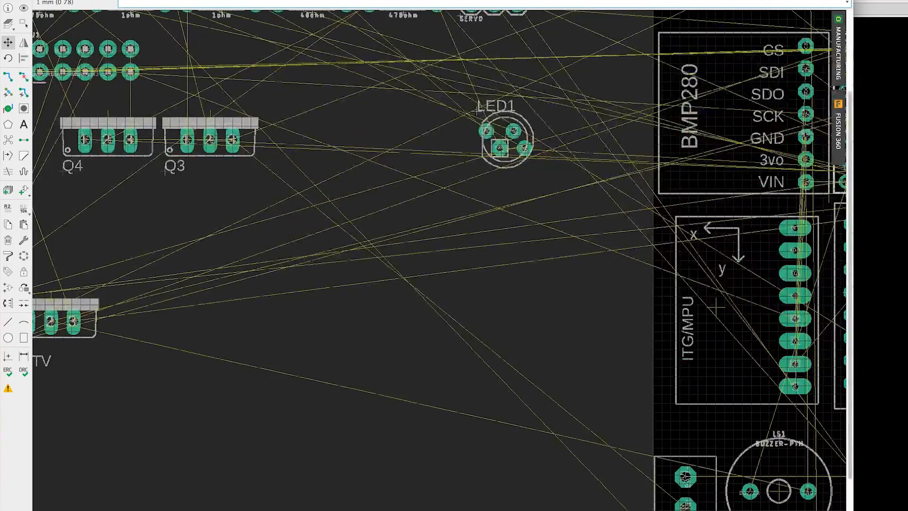
{"action": "left_click", "coordinate": [861, 2]}
{"action": "scroll", "coordinate": [636, 174], "scroll_direction": "down", "scroll_amount": 2}
{"action": "middle_click_drag", "start_coordinate": [621, 262], "coordinate": [636, 105]}
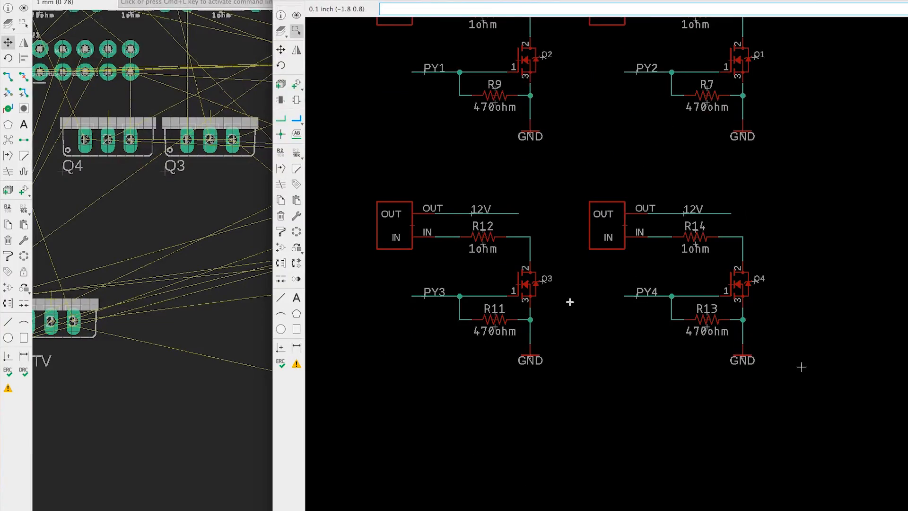
{"action": "left_click", "coordinate": [214, 127]}
{"action": "left_click", "coordinate": [213, 119]}
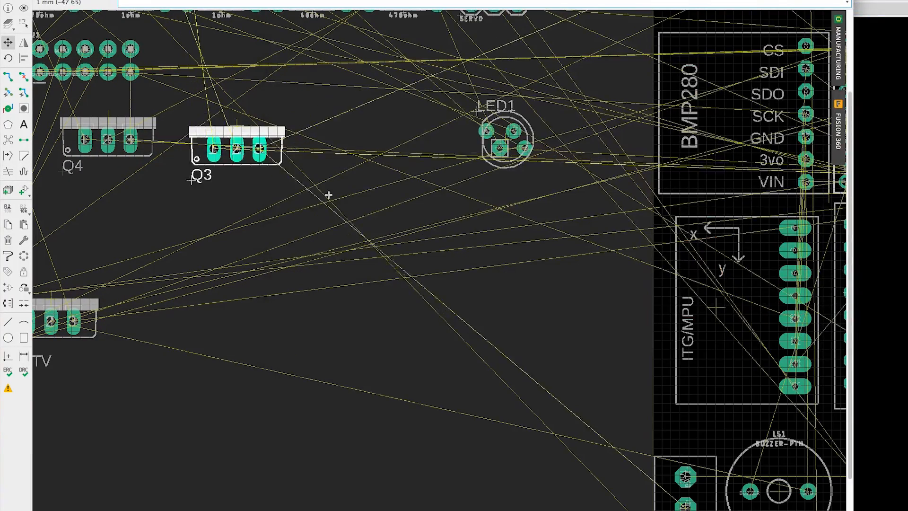
{"action": "scroll", "coordinate": [527, 333], "scroll_direction": "down", "scroll_amount": 1}
{"action": "scroll", "coordinate": [538, 328], "scroll_direction": "down", "scroll_amount": 2}
{"action": "middle_click_drag", "start_coordinate": [633, 366], "coordinate": [471, 156]}
{"action": "scroll", "coordinate": [562, 300], "scroll_direction": "up", "scroll_amount": 6}
{"action": "right_click", "coordinate": [425, 250]}
{"action": "left_click", "coordinate": [256, 215]}
- Place MOSFET Q4 above the board's lower-right mounting hole, rotated vertical
{"action": "scroll", "coordinate": [255, 219], "scroll_direction": "down", "scroll_amount": 5}
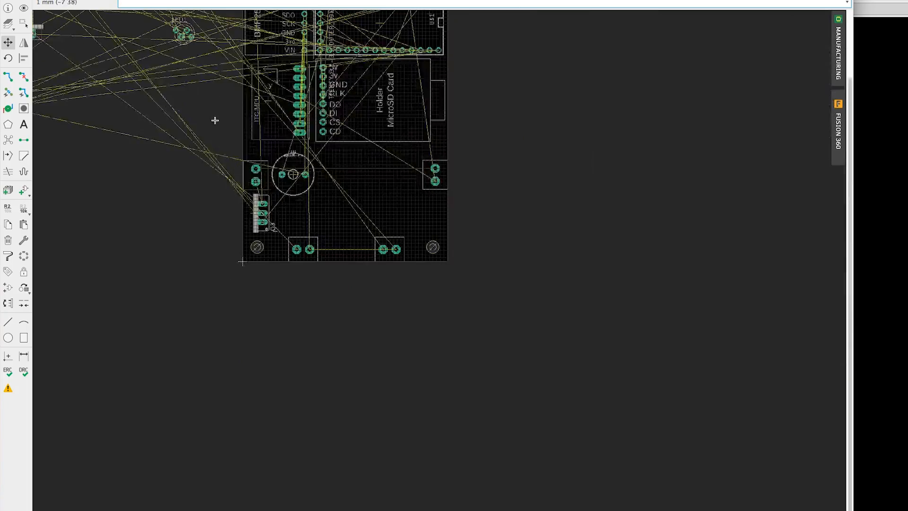
{"action": "middle_click_drag", "start_coordinate": [223, 142], "coordinate": [524, 235]}
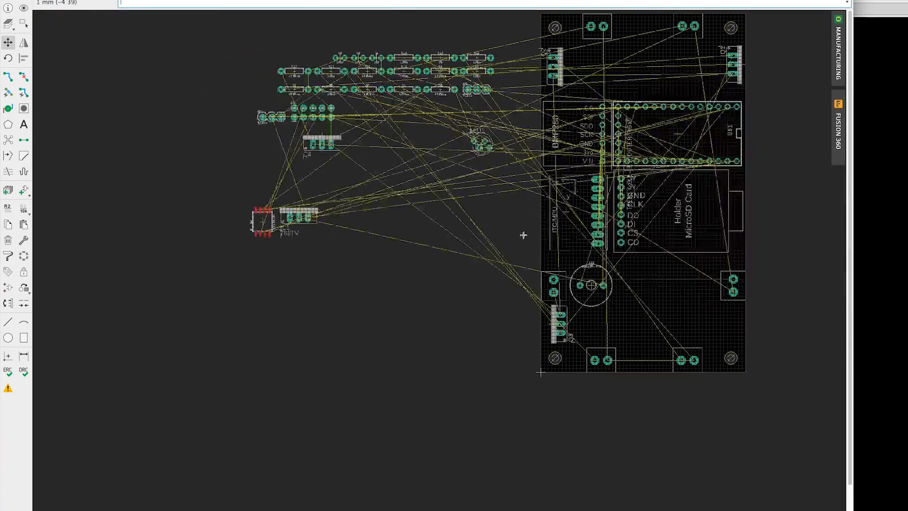
{"action": "left_click", "coordinate": [316, 134]}
{"action": "scroll", "coordinate": [723, 333], "scroll_direction": "up", "scroll_amount": 6}
{"action": "right_click", "coordinate": [721, 333]}
{"action": "right_click", "coordinate": [716, 339]}
{"action": "scroll", "coordinate": [714, 340], "scroll_direction": "down", "scroll_amount": 3}
{"action": "middle_click_drag", "start_coordinate": [678, 311], "coordinate": [660, 306]}
{"action": "left_click", "coordinate": [684, 306], "text": "alt"}
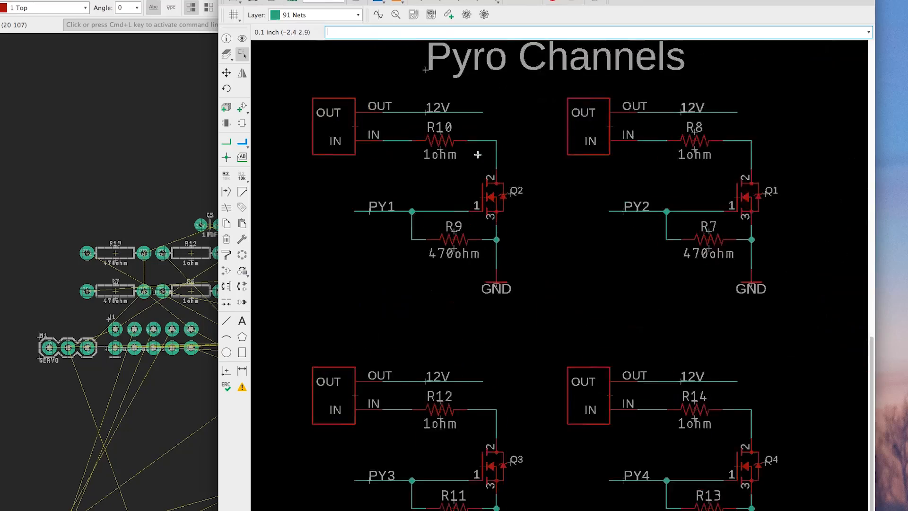
- Identify channel PY1's resistors in the schematic and move the 470 ohm resistor R9 onto the board beside MOSFET Q2
{"action": "scroll", "coordinate": [478, 154], "scroll_direction": "up", "scroll_amount": 1}
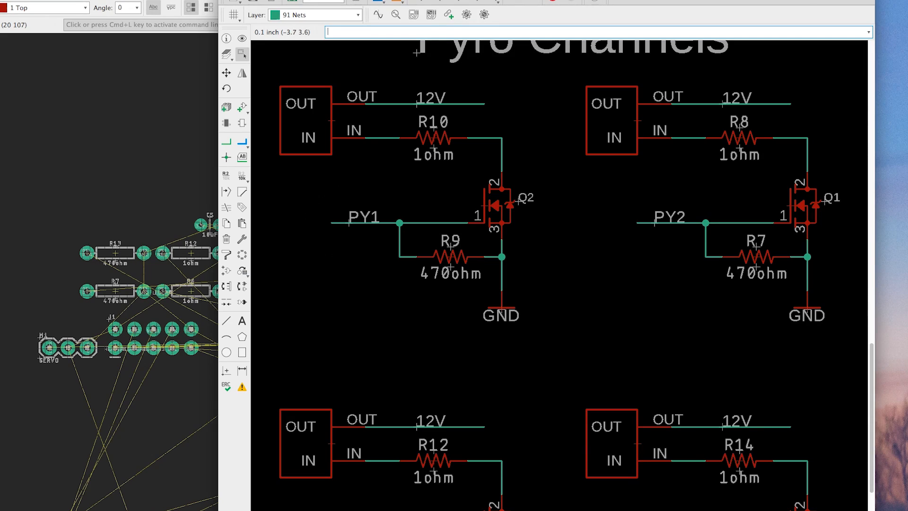
{"action": "left_click", "coordinate": [191, 175]}
{"action": "scroll", "coordinate": [302, 244], "scroll_direction": "up", "scroll_amount": 4}
{"action": "middle_click_drag", "start_coordinate": [222, 276], "coordinate": [477, 278]}
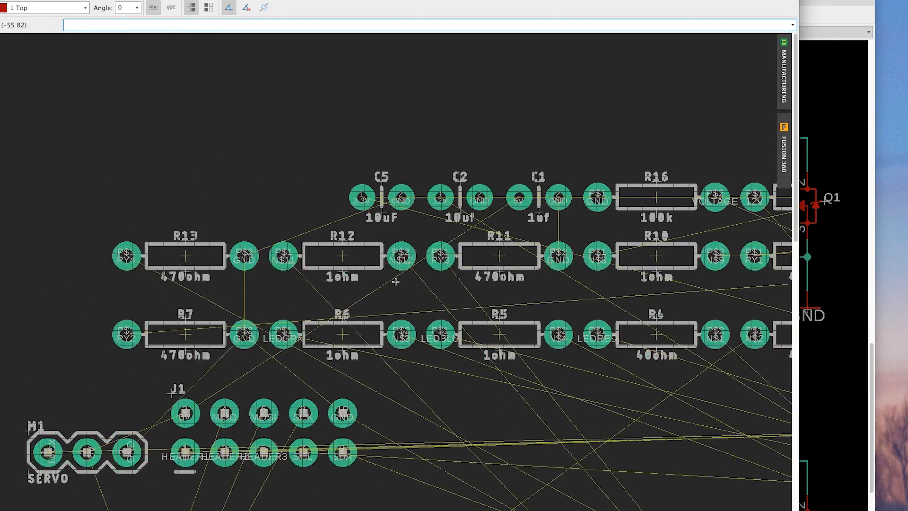
{"action": "scroll", "coordinate": [396, 281], "scroll_direction": "right", "scroll_amount": 10}
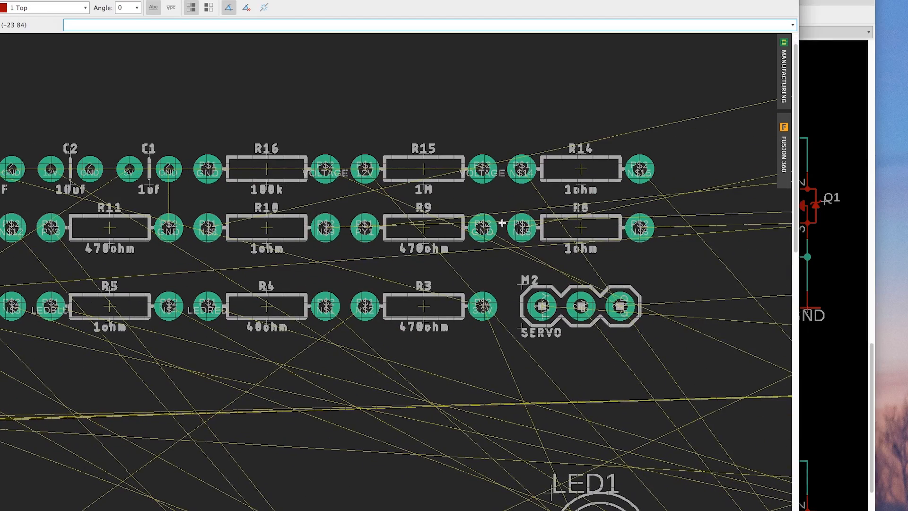
{"action": "middle_click_drag", "start_coordinate": [506, 206], "coordinate": [480, 262]}
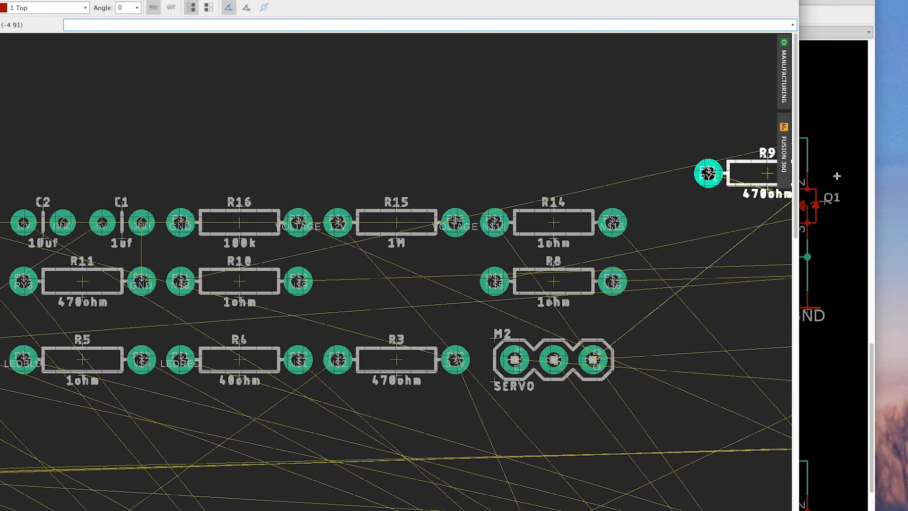
{"action": "scroll", "coordinate": [591, 262], "scroll_direction": "down", "scroll_amount": 3}
{"action": "middle_click_drag", "start_coordinate": [594, 260], "coordinate": [273, 262]}
{"action": "scroll", "coordinate": [485, 266], "scroll_direction": "up", "scroll_amount": 3}
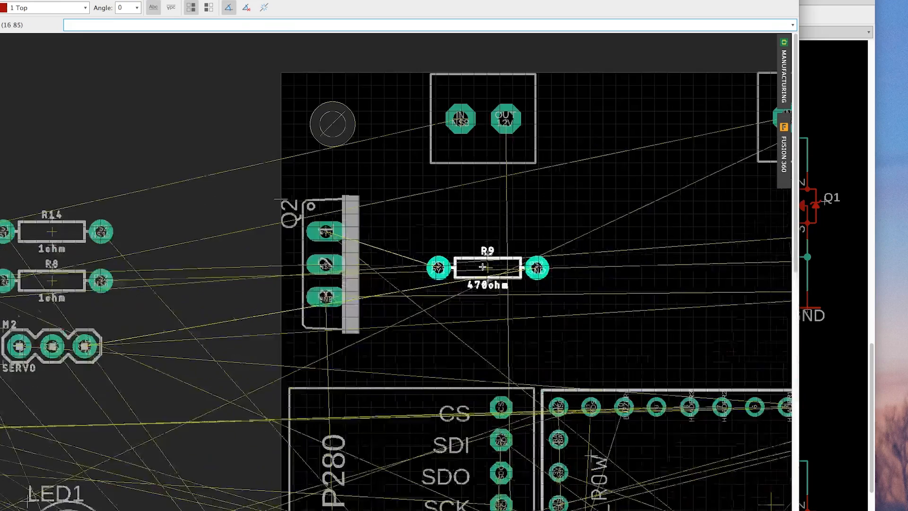
- Move the 1 ohm resistor R10 onto the board next to R9, on the inner side of MOSFET Q2
{"action": "scroll", "coordinate": [410, 230], "scroll_direction": "down", "scroll_amount": 2}
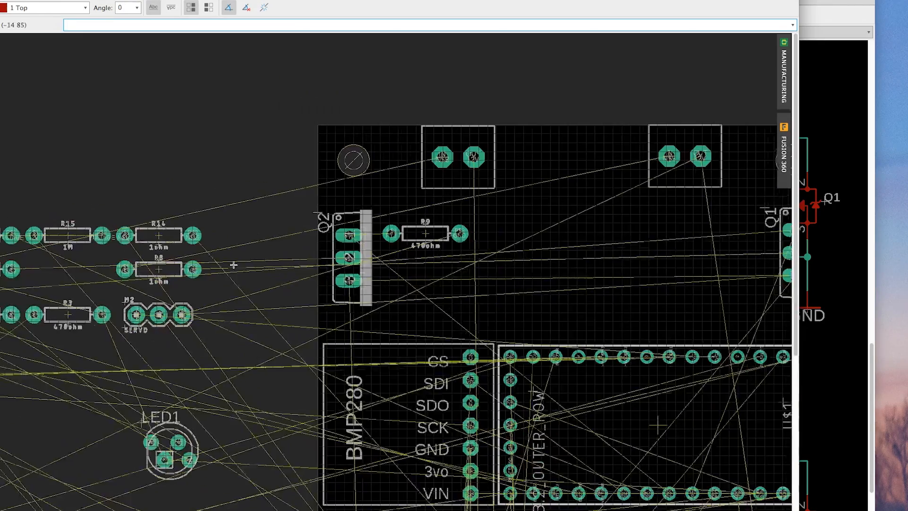
{"action": "middle_click_drag", "start_coordinate": [188, 296], "coordinate": [409, 302]}
{"action": "scroll", "coordinate": [212, 278], "scroll_direction": "up", "scroll_amount": 4}
{"action": "left_click", "coordinate": [179, 272]}
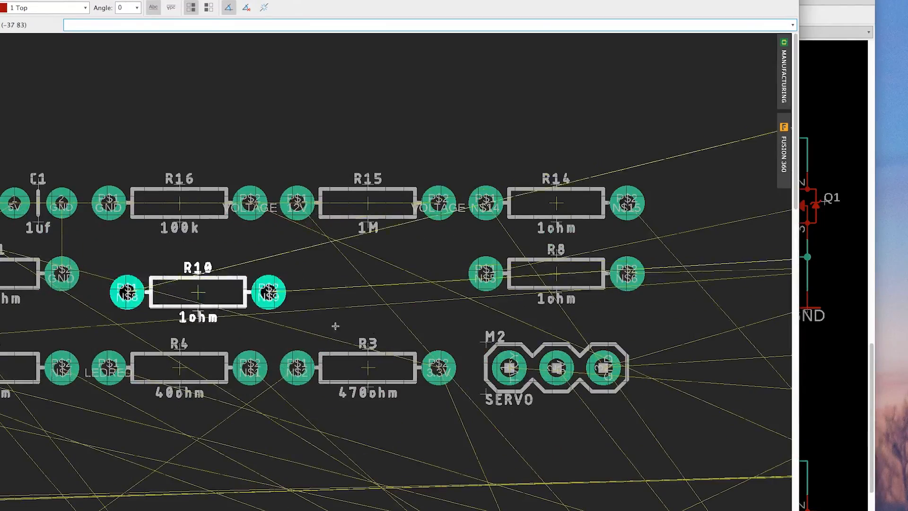
{"action": "scroll", "coordinate": [371, 323], "scroll_direction": "down", "scroll_amount": 4}
{"action": "middle_click_drag", "start_coordinate": [590, 271], "coordinate": [299, 248]}
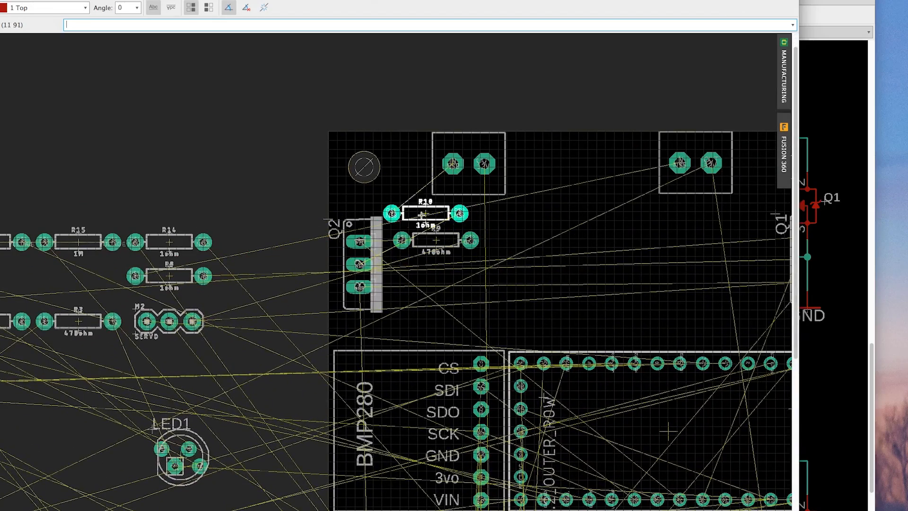
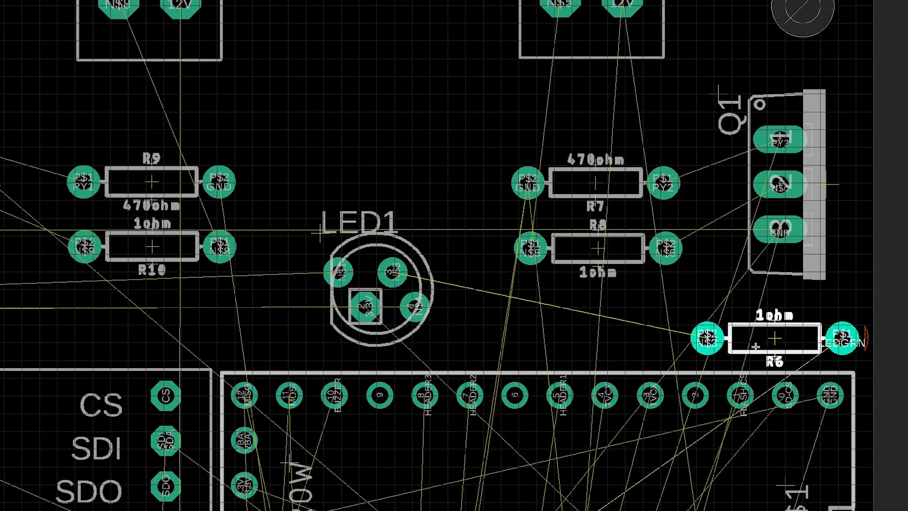
- Place resistors R6 and R5 between LED1 and the right board edge and R4 on LED1's other side, all just above the Teensy footprint
{"action": "left_click", "coordinate": [719, 348]}
{"action": "scroll", "coordinate": [718, 347], "scroll_direction": "down", "scroll_amount": 8}
{"action": "scroll", "coordinate": [353, 336], "scroll_direction": "up", "scroll_amount": 6}
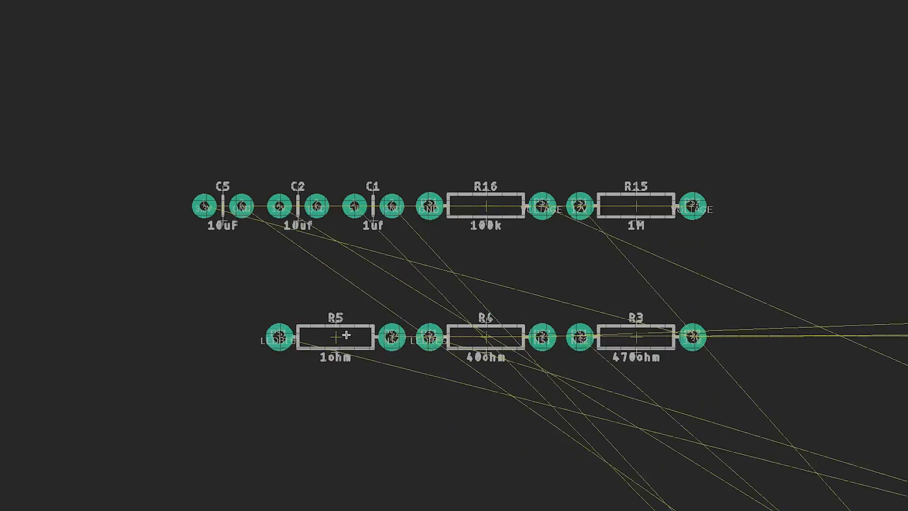
{"action": "middle_click_drag", "start_coordinate": [713, 336], "coordinate": [0, 267]}
{"action": "middle_click_drag", "start_coordinate": [704, 266], "coordinate": [223, 268]}
{"action": "right_click", "coordinate": [401, 284]}
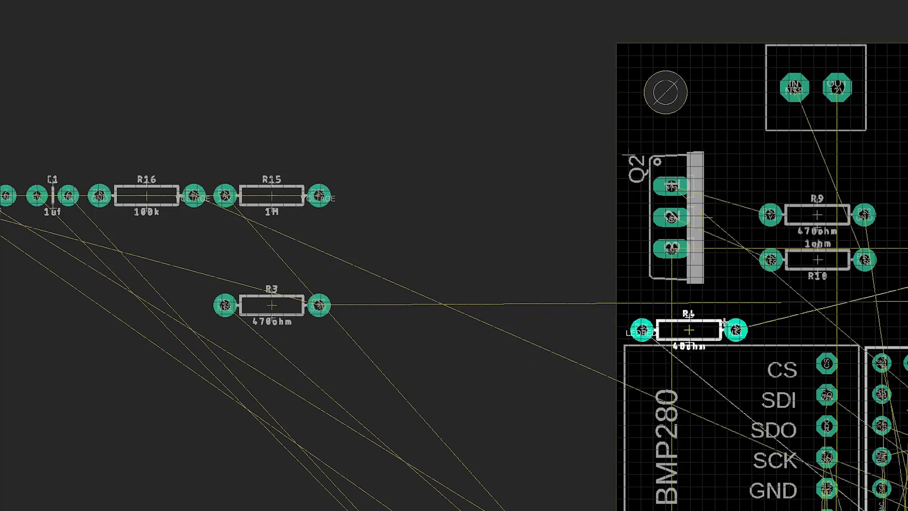
{"action": "middle_click_drag", "start_coordinate": [691, 329], "coordinate": [85, 286]}
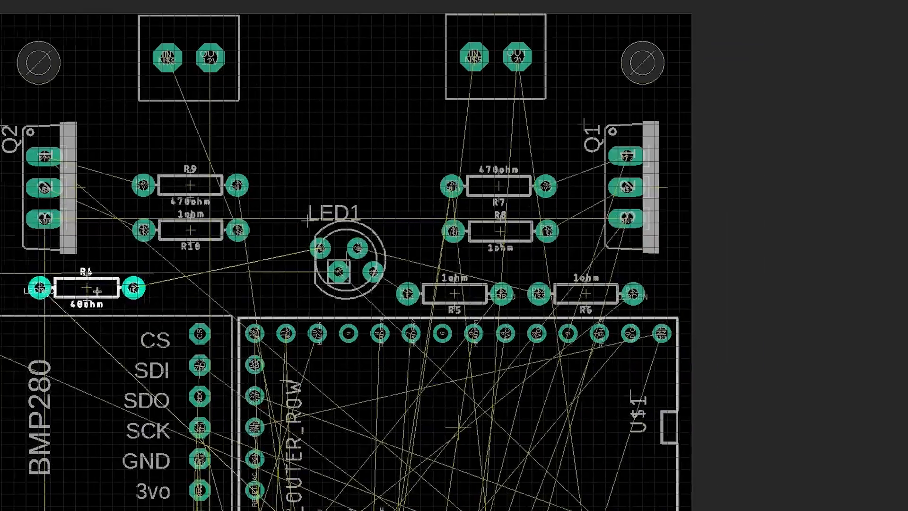
{"action": "left_click", "coordinate": [233, 288]}
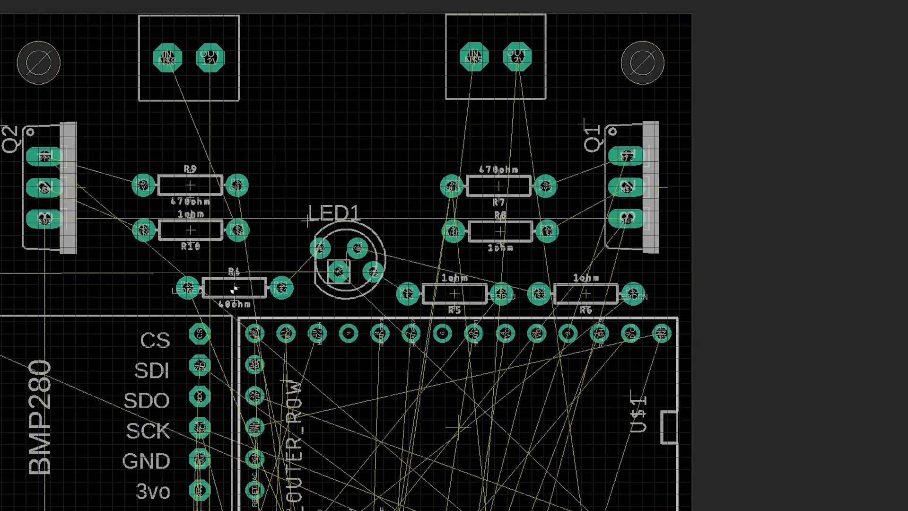
- Create a text label reading "BLIP" for the board
{"action": "scroll", "coordinate": [233, 287], "scroll_direction": "down", "scroll_amount": 3}
{"action": "middle_click_drag", "start_coordinate": [232, 311], "coordinate": [346, 190]}
{"action": "scroll", "coordinate": [401, 230], "scroll_direction": "down", "scroll_amount": 3}
{"action": "scroll", "coordinate": [367, 259], "scroll_direction": "up", "scroll_amount": 2}
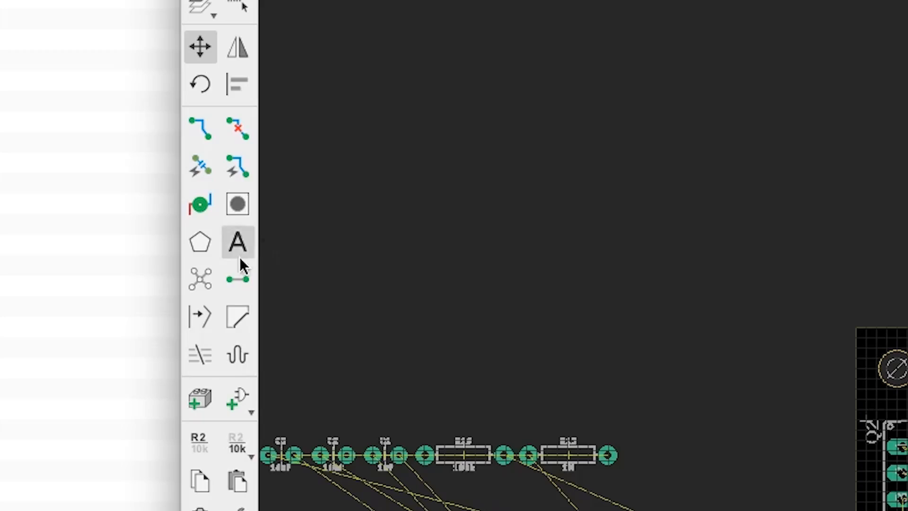
{"action": "left_click", "coordinate": [234, 254]}
{"action": "type", "text": "BLIP"}
{"action": "key", "text": "Return"}
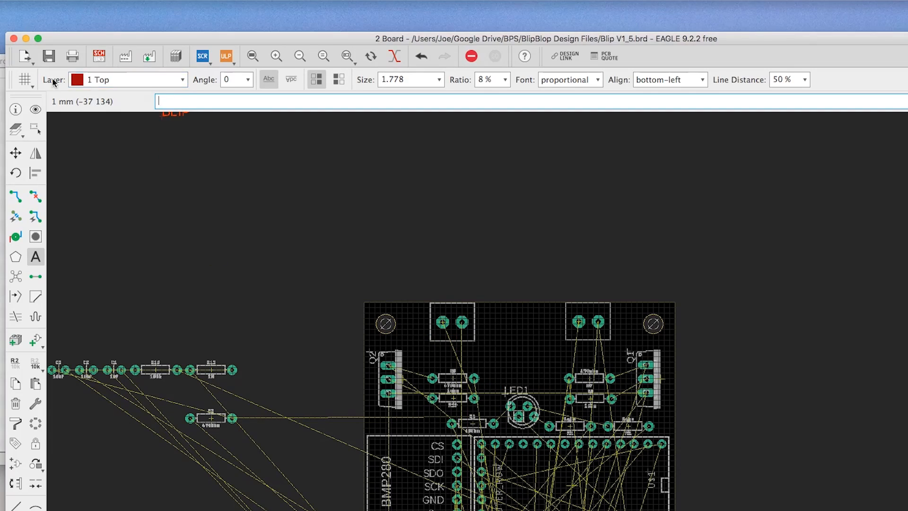
- Set the BLIP label to layer 25 tNames and size 4.75, and place it above LED1 between the upper resistors
{"action": "left_click", "coordinate": [142, 79]}
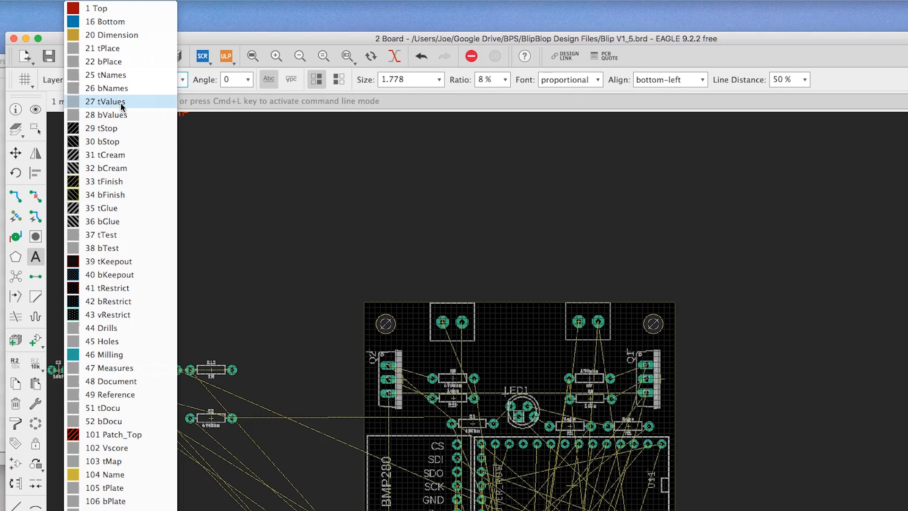
{"action": "left_click", "coordinate": [129, 74]}
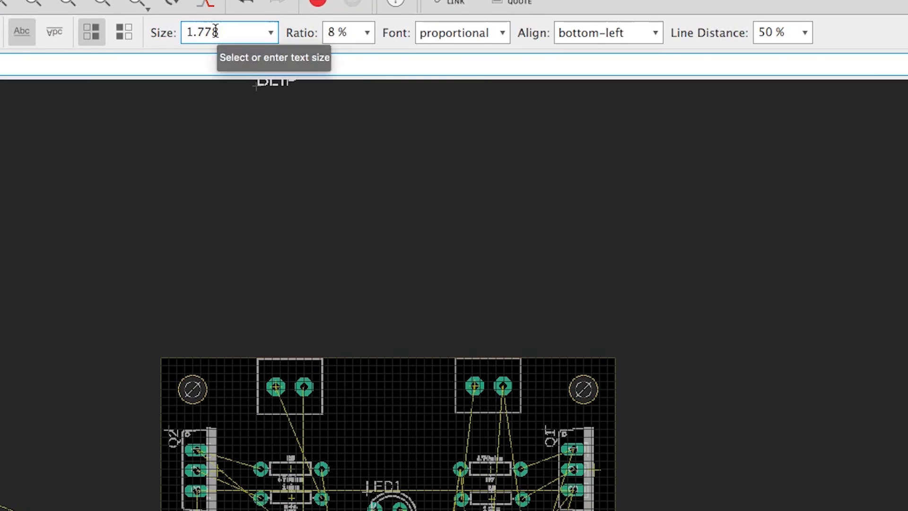
{"action": "double_click", "coordinate": [400, 79]}
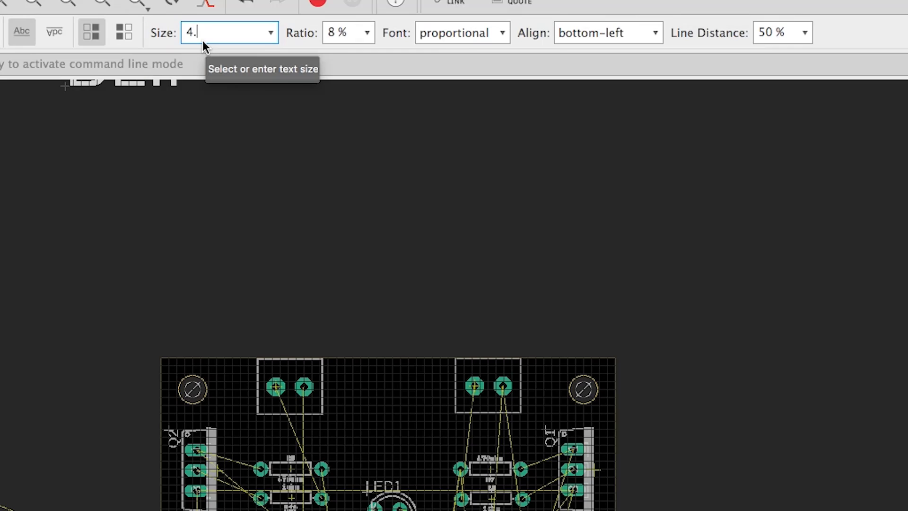
{"action": "type", "text": "75"}
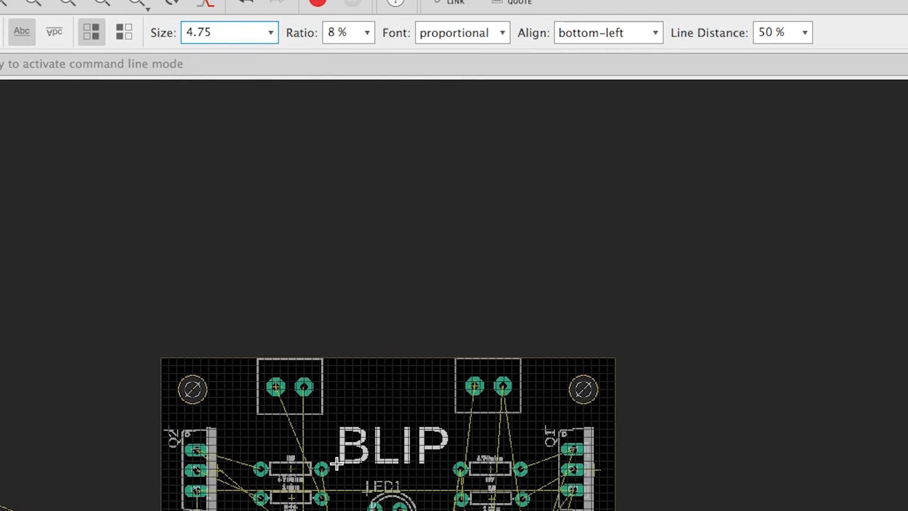
{"action": "left_click", "coordinate": [336, 464]}
{"action": "scroll", "coordinate": [337, 463], "scroll_direction": "down", "scroll_amount": 2}
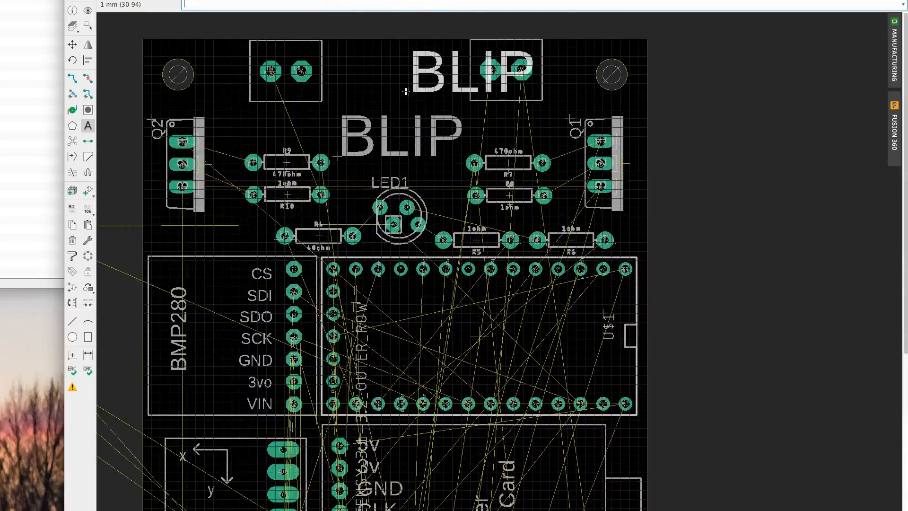
- Move the 1uf capacitor C1 onto the board between regulator IC1 and resistor R13, beside the battery connector
{"action": "scroll", "coordinate": [406, 91], "scroll_direction": "down", "scroll_amount": 6}
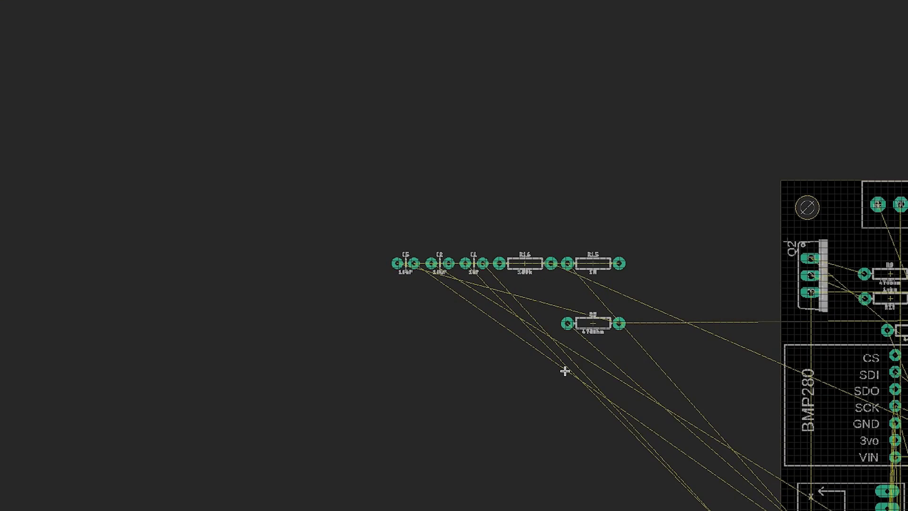
{"action": "scroll", "coordinate": [404, 322], "scroll_direction": "up", "scroll_amount": 2}
{"action": "scroll", "coordinate": [435, 293], "scroll_direction": "up", "scroll_amount": 2}
{"action": "left_click", "coordinate": [571, 180]}
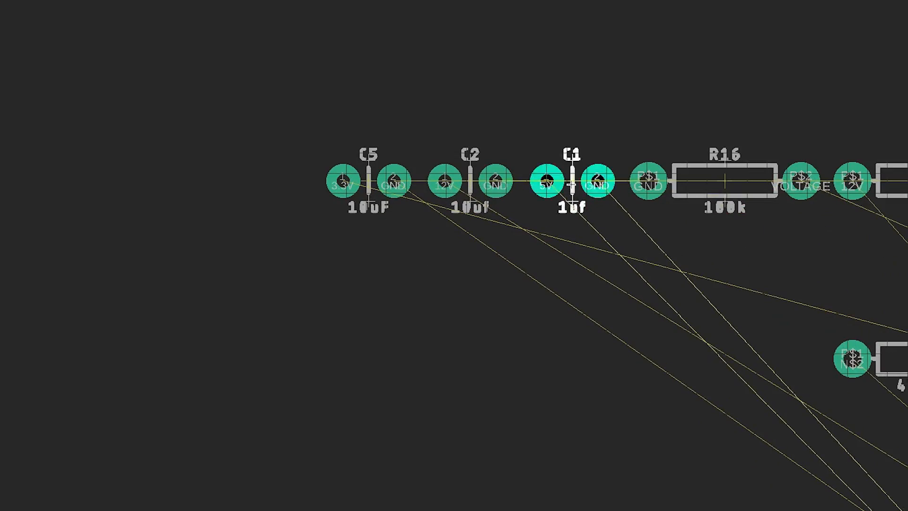
{"action": "scroll", "coordinate": [543, 327], "scroll_direction": "down", "scroll_amount": 5}
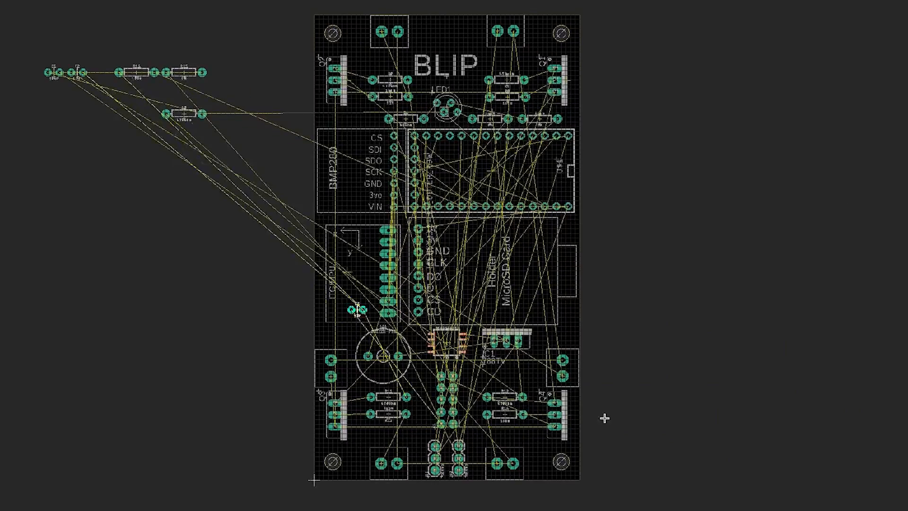
{"action": "scroll", "coordinate": [469, 408], "scroll_direction": "up", "scroll_amount": 3}
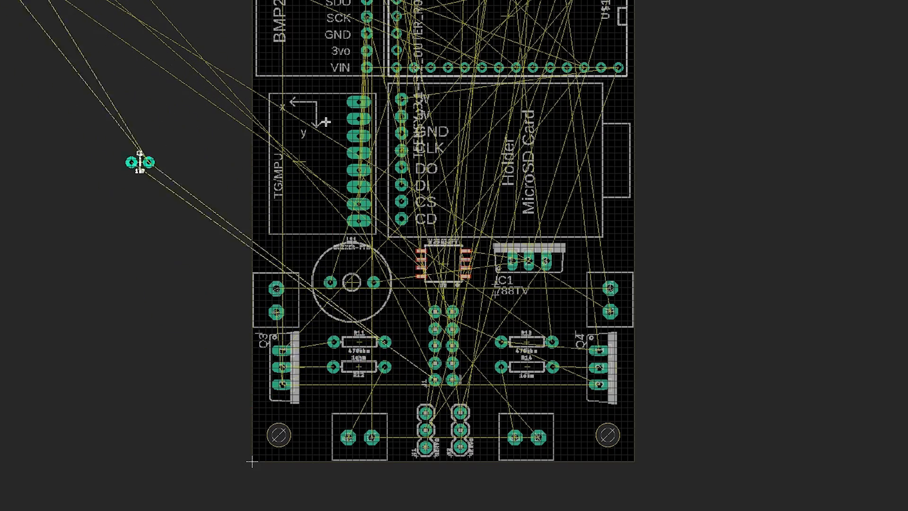
{"action": "scroll", "coordinate": [400, 347], "scroll_direction": "up", "scroll_amount": 5}
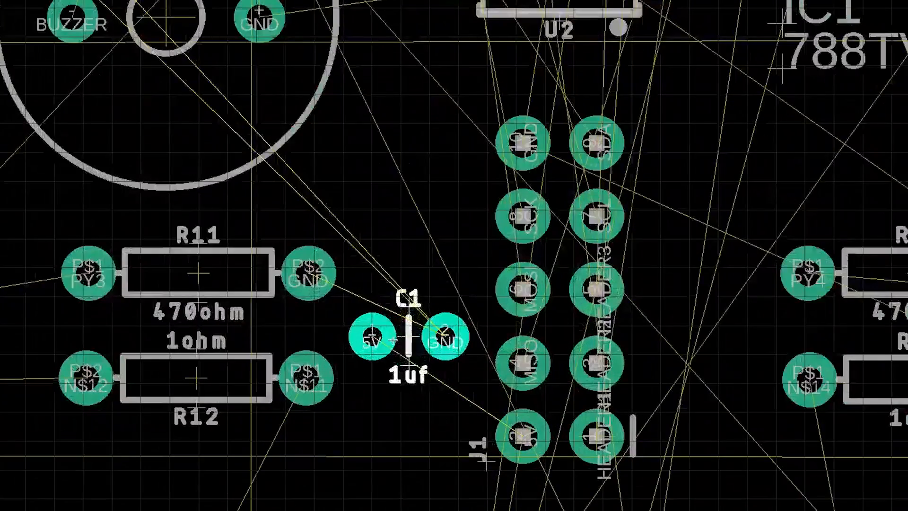
{"action": "scroll", "coordinate": [399, 347], "scroll_direction": "up", "scroll_amount": 1}
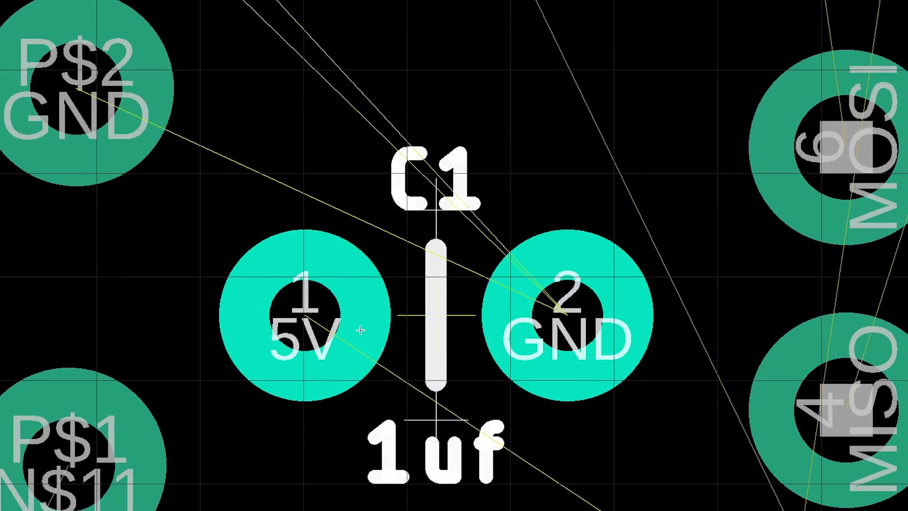
{"action": "scroll", "coordinate": [362, 330], "scroll_direction": "down", "scroll_amount": 8}
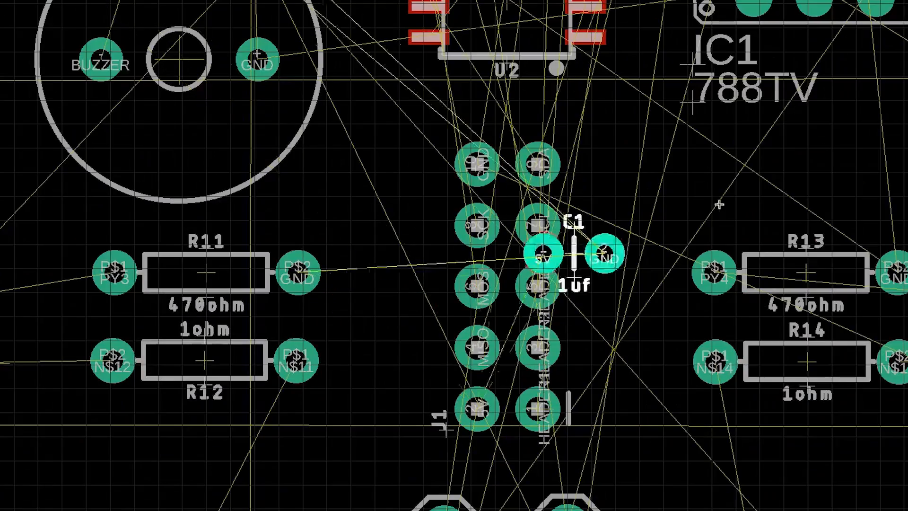
{"action": "middle_click_drag", "start_coordinate": [750, 161], "coordinate": [262, 307]}
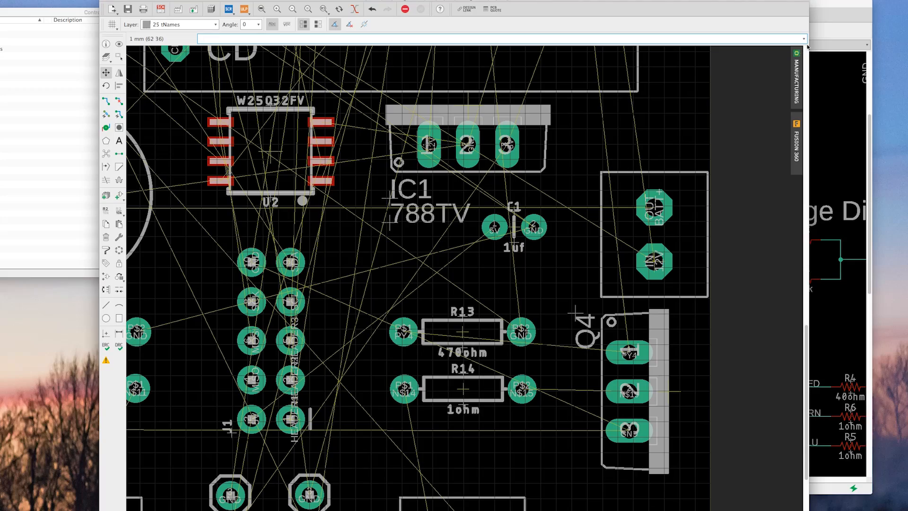
- Check the 5V Regulator schematic, place the 10uf capacitor C2 directly below C1, and shift both slightly up toward IC1
{"action": "left_click", "coordinate": [830, 27]}
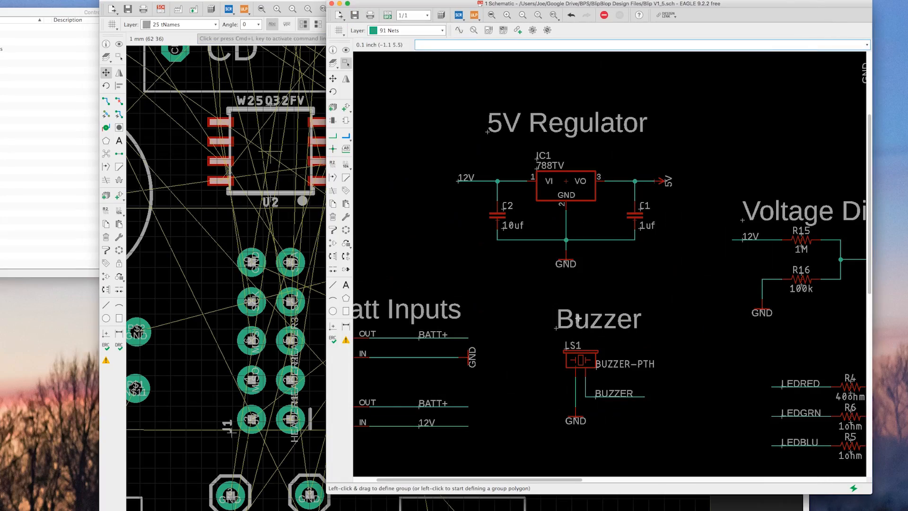
{"action": "scroll", "coordinate": [600, 193], "scroll_direction": "up", "scroll_amount": 3}
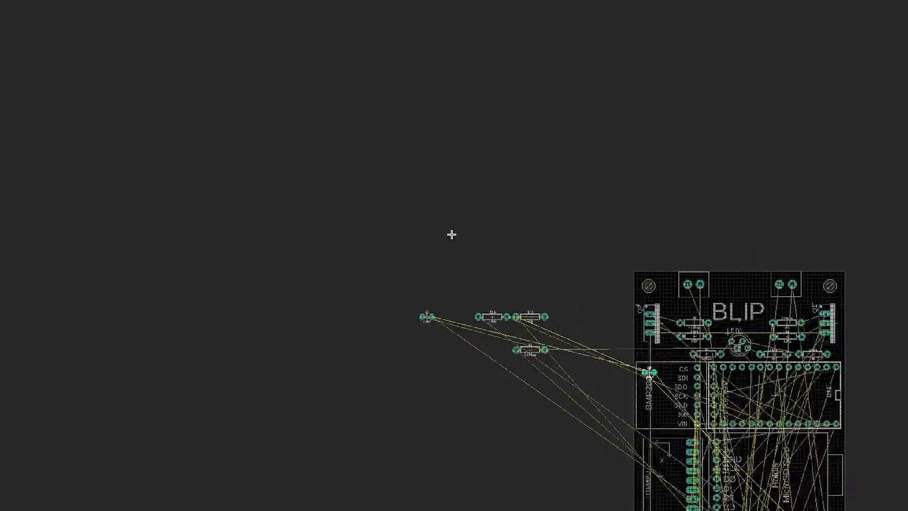
{"action": "scroll", "coordinate": [454, 341], "scroll_direction": "up", "scroll_amount": 10}
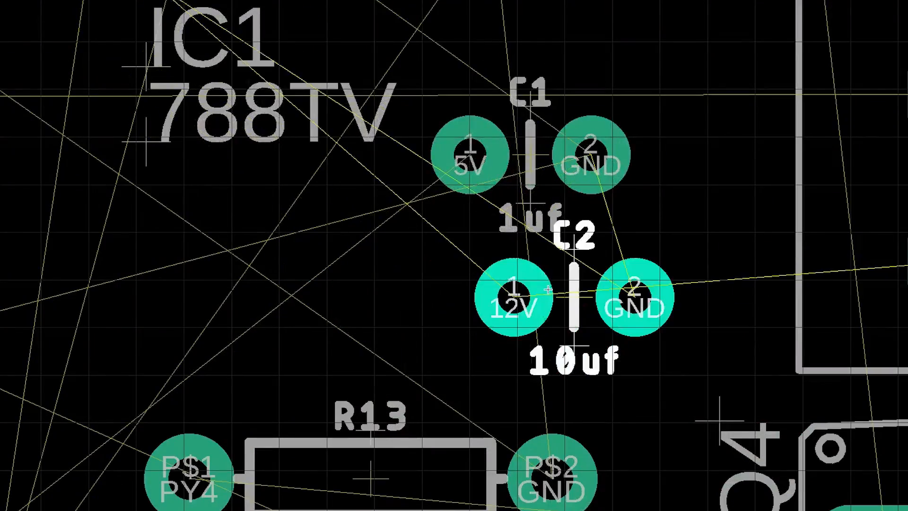
{"action": "left_click_drag", "start_coordinate": [547, 289], "coordinate": [525, 308]}
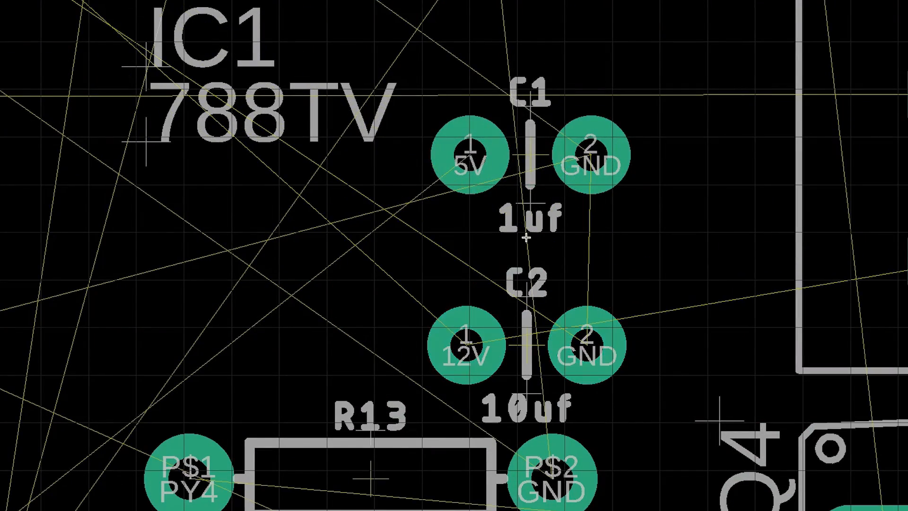
{"action": "left_click_drag", "start_coordinate": [531, 156], "coordinate": [541, 98]}
{"action": "left_click_drag", "start_coordinate": [536, 336], "coordinate": [548, 265]}
- Move the 10uF capacitor C5 onto the board between header J1 and capacitor C2, below IC1's label
{"action": "scroll", "coordinate": [548, 265], "scroll_direction": "down", "scroll_amount": 1}
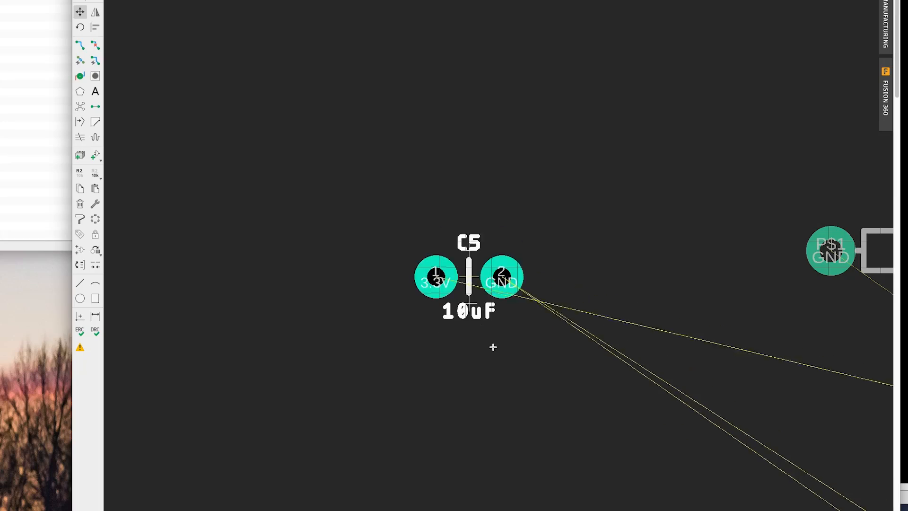
{"action": "scroll", "coordinate": [492, 346], "scroll_direction": "down", "scroll_amount": 3}
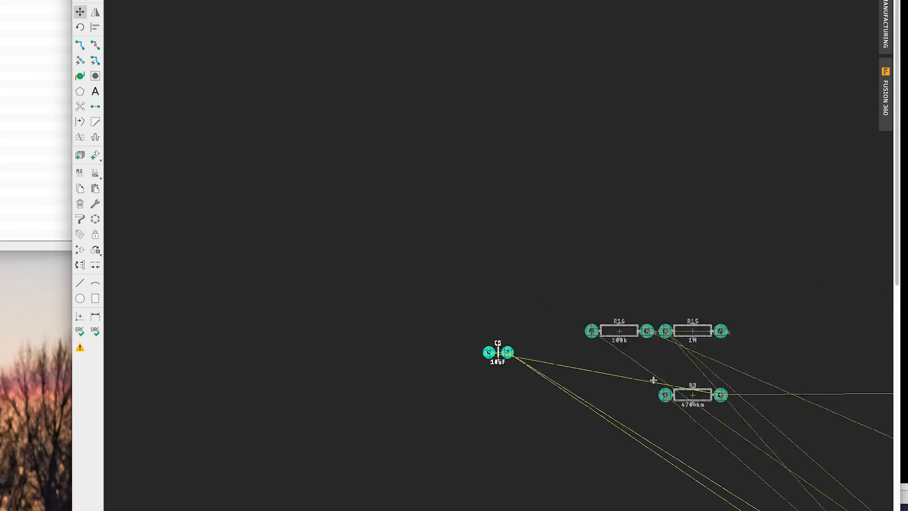
{"action": "middle_click_drag", "start_coordinate": [434, 174], "coordinate": [418, 166]}
{"action": "middle_click_drag", "start_coordinate": [705, 409], "coordinate": [614, 323]}
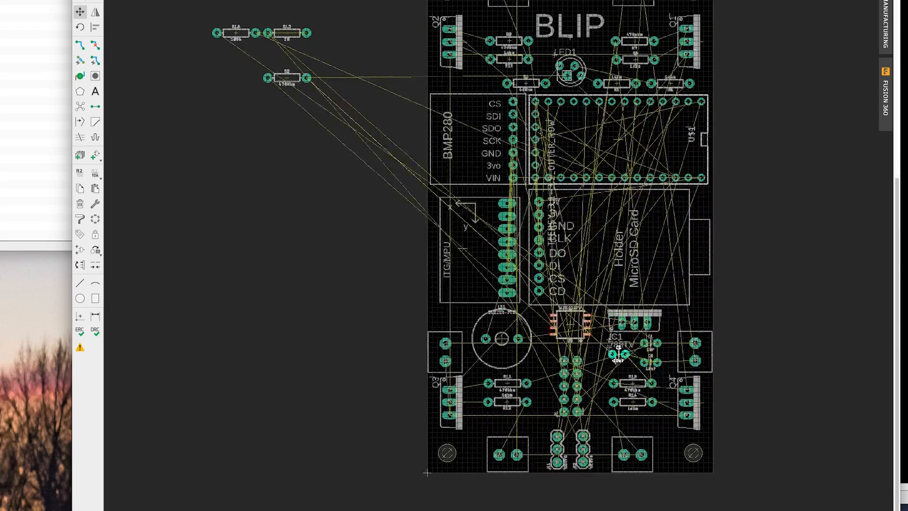
{"action": "scroll", "coordinate": [616, 360], "scroll_direction": "up", "scroll_amount": 5}
{"action": "scroll", "coordinate": [607, 363], "scroll_direction": "up", "scroll_amount": 2}
{"action": "middle_click_drag", "start_coordinate": [605, 363], "coordinate": [533, 349]}
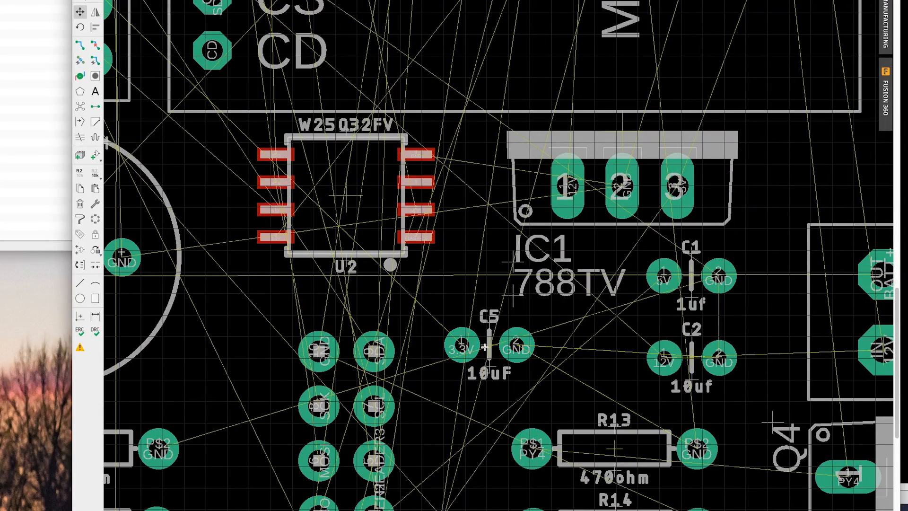
- Move the 470 ohm resistor R3 onto the board, rotate it upright, and place it between the buzzer and chip U2
{"action": "scroll", "coordinate": [478, 384], "scroll_direction": "down", "scroll_amount": 5}
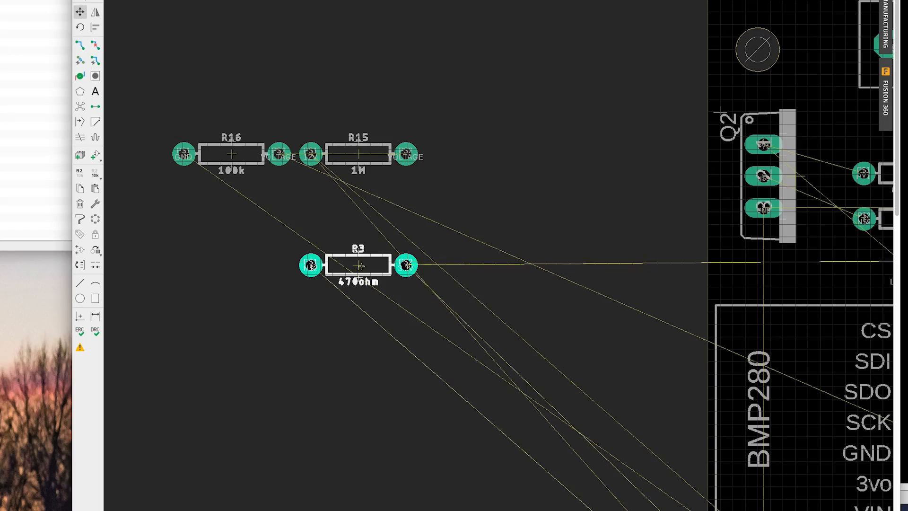
{"action": "scroll", "coordinate": [502, 351], "scroll_direction": "down", "scroll_amount": 7}
{"action": "middle_click_drag", "start_coordinate": [581, 367], "coordinate": [388, 211]}
{"action": "scroll", "coordinate": [465, 348], "scroll_direction": "up", "scroll_amount": 2}
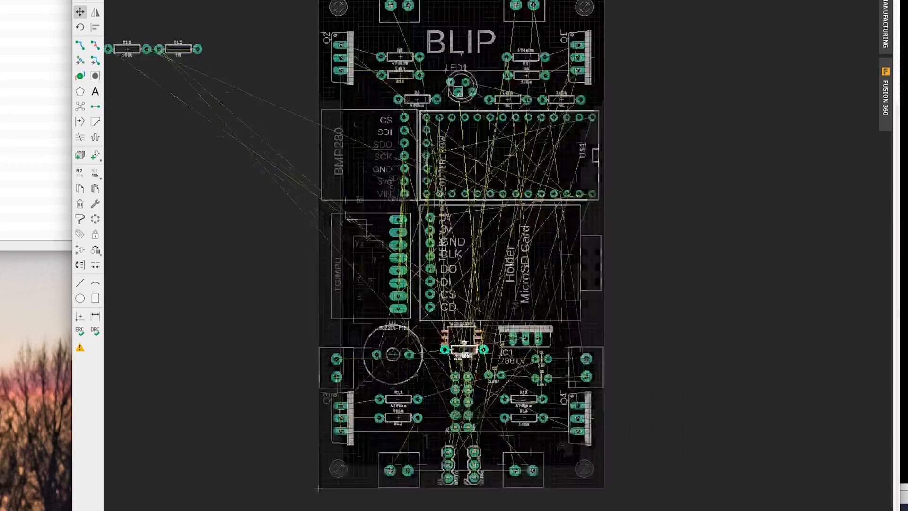
{"action": "scroll", "coordinate": [464, 350], "scroll_direction": "up", "scroll_amount": 4}
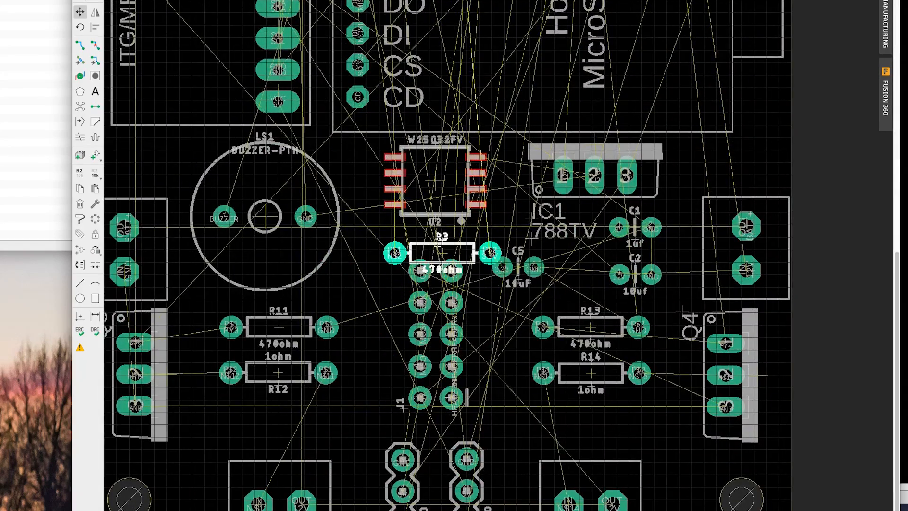
{"action": "scroll", "coordinate": [437, 247], "scroll_direction": "up", "scroll_amount": 3}
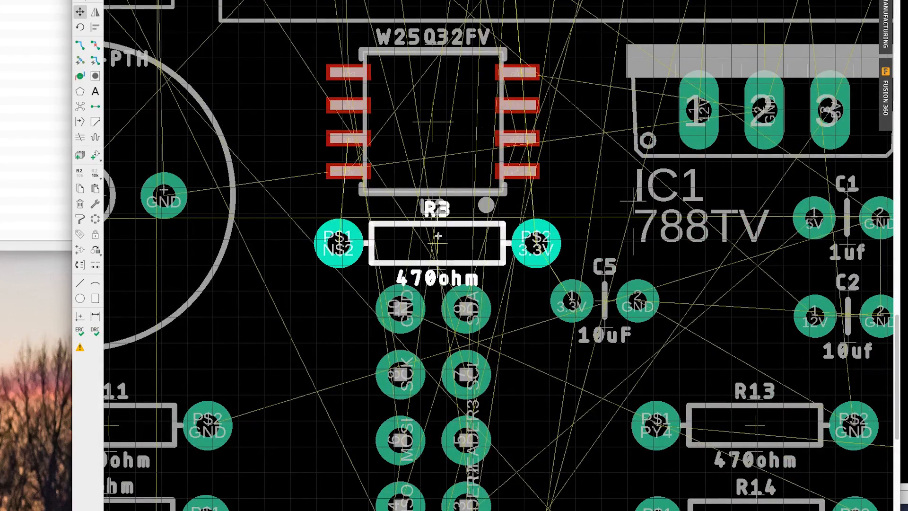
{"action": "right_click", "coordinate": [390, 250]}
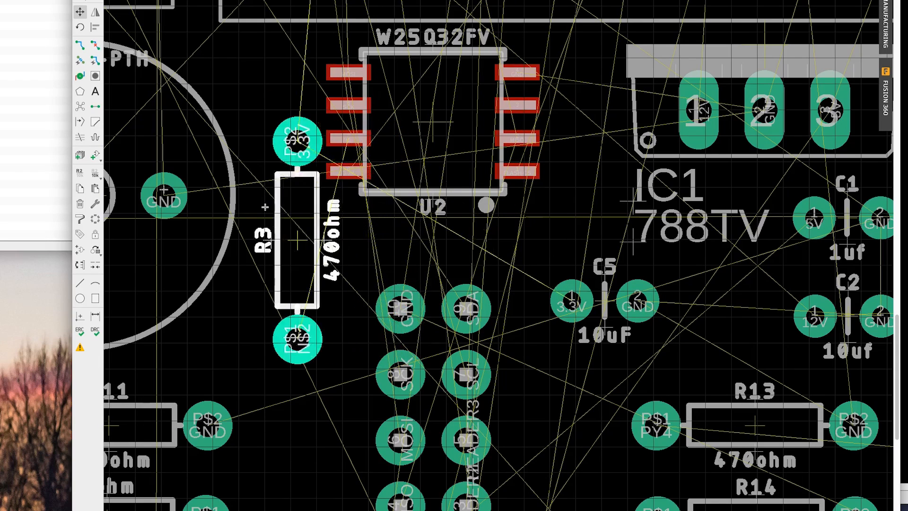
{"action": "left_click", "coordinate": [260, 218]}
{"action": "left_click", "coordinate": [260, 218]}
{"action": "right_click", "coordinate": [260, 218]}
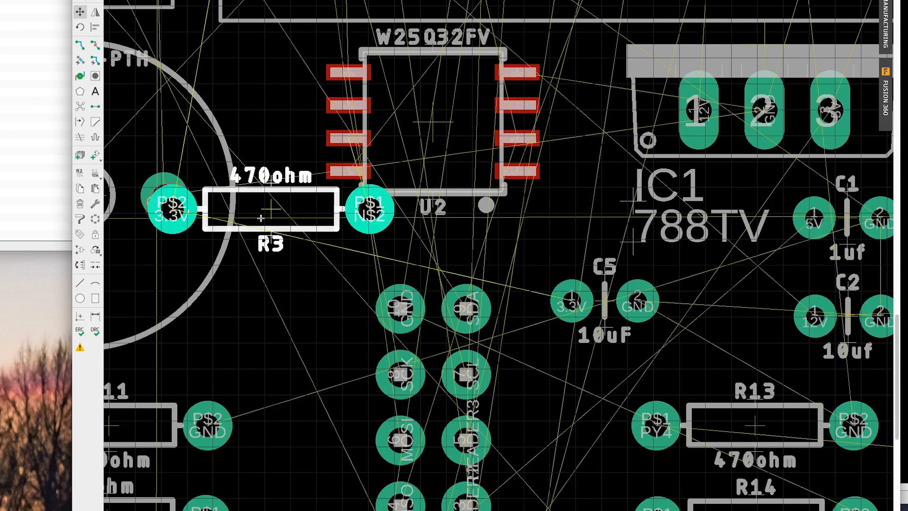
{"action": "right_click", "coordinate": [261, 218]}
{"action": "left_click", "coordinate": [261, 218]}
{"action": "left_click", "coordinate": [260, 216]}
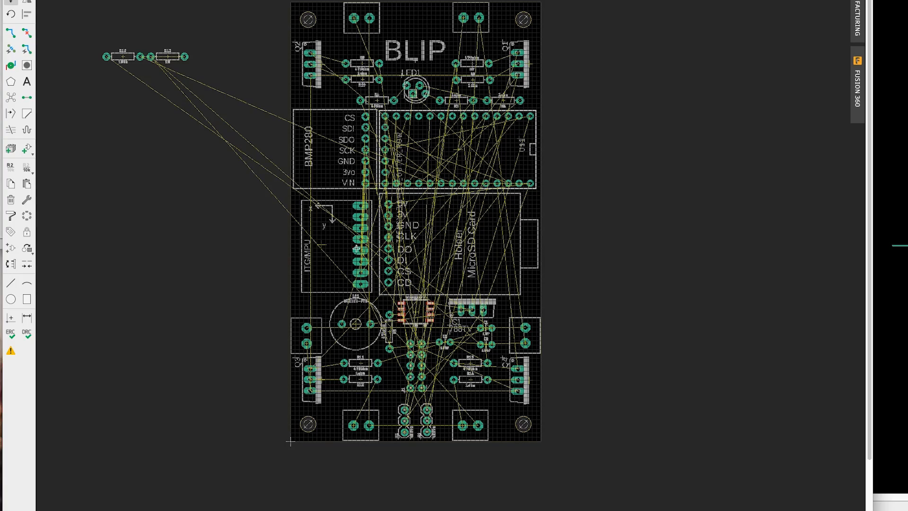
- Place the 1M resistor R15 horizontally between IC1 and the right board edge, under the MicroSD holder, shifting IC1 left for room
{"action": "scroll", "coordinate": [179, 52], "scroll_direction": "up", "scroll_amount": 7}
{"action": "left_click", "coordinate": [145, 65]}
{"action": "scroll", "coordinate": [327, 285], "scroll_direction": "down", "scroll_amount": 1}
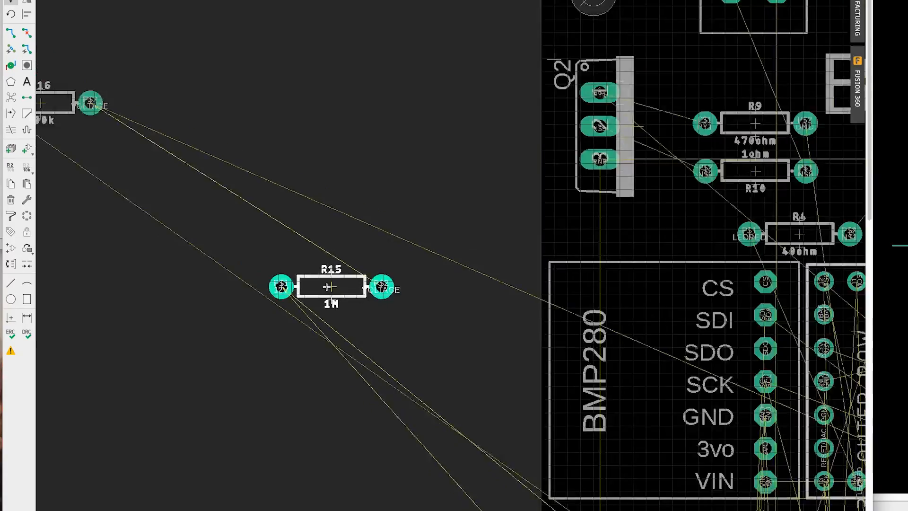
{"action": "scroll", "coordinate": [327, 287], "scroll_direction": "down", "scroll_amount": 4}
{"action": "middle_click_drag", "start_coordinate": [582, 364], "coordinate": [251, 216]}
{"action": "scroll", "coordinate": [410, 412], "scroll_direction": "up", "scroll_amount": 8}
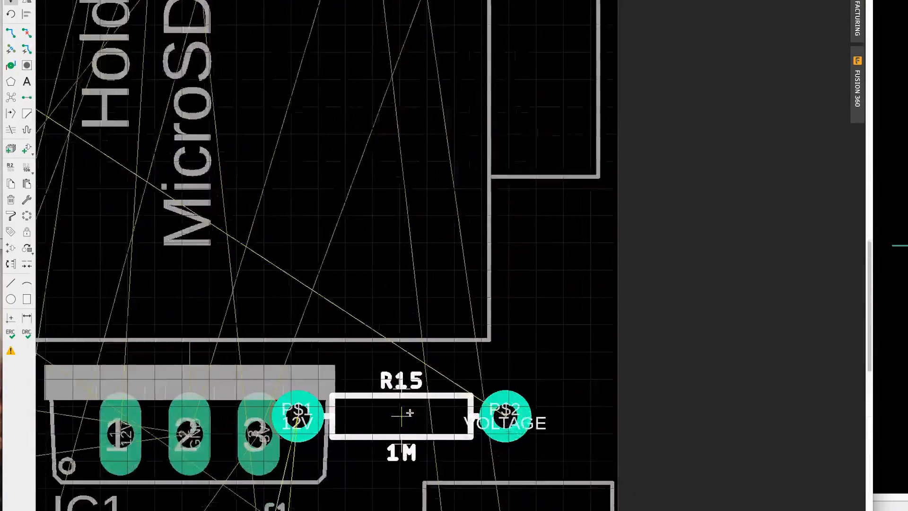
{"action": "scroll", "coordinate": [410, 412], "scroll_direction": "up", "scroll_amount": 2}
{"action": "middle_click_drag", "start_coordinate": [396, 416], "coordinate": [531, 300]}
{"action": "scroll", "coordinate": [534, 300], "scroll_direction": "down", "scroll_amount": 2}
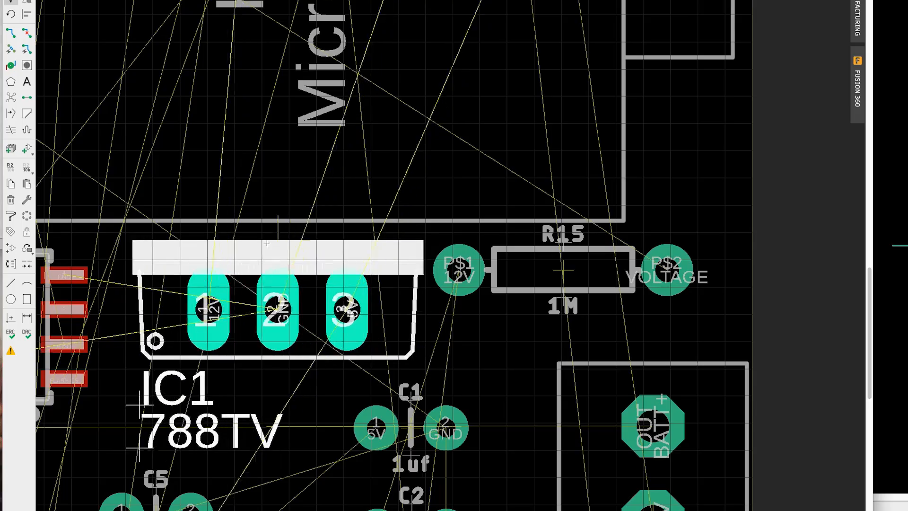
{"action": "scroll", "coordinate": [257, 246], "scroll_direction": "down", "scroll_amount": 4}
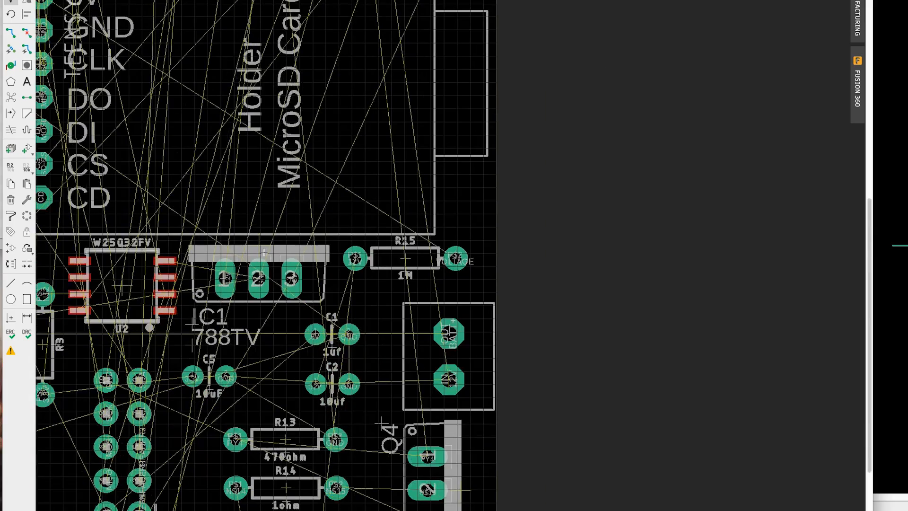
{"action": "scroll", "coordinate": [426, 256], "scroll_direction": "up", "scroll_amount": 4}
{"action": "left_click", "coordinate": [392, 255]}
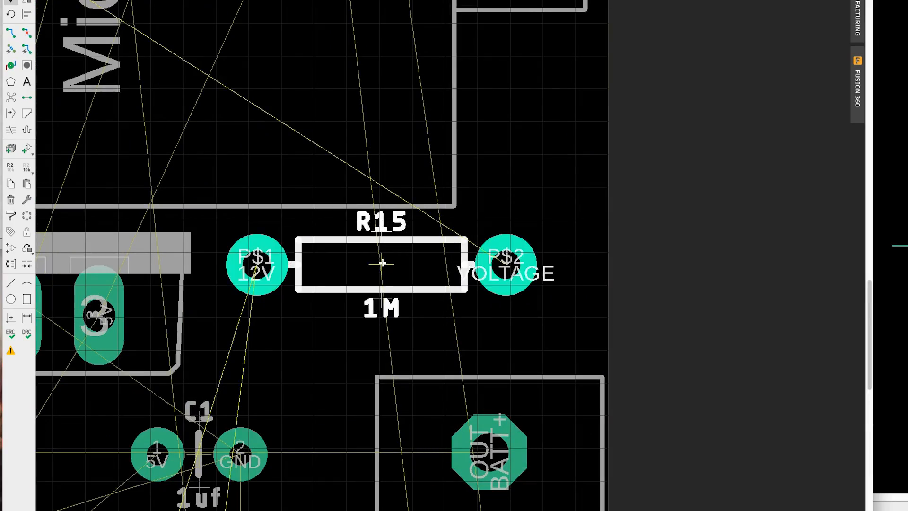
- Move the 100k resistor R16 onto the board directly below R15, aligned with it and above the battery connector
{"action": "scroll", "coordinate": [395, 255], "scroll_direction": "down", "scroll_amount": 9}
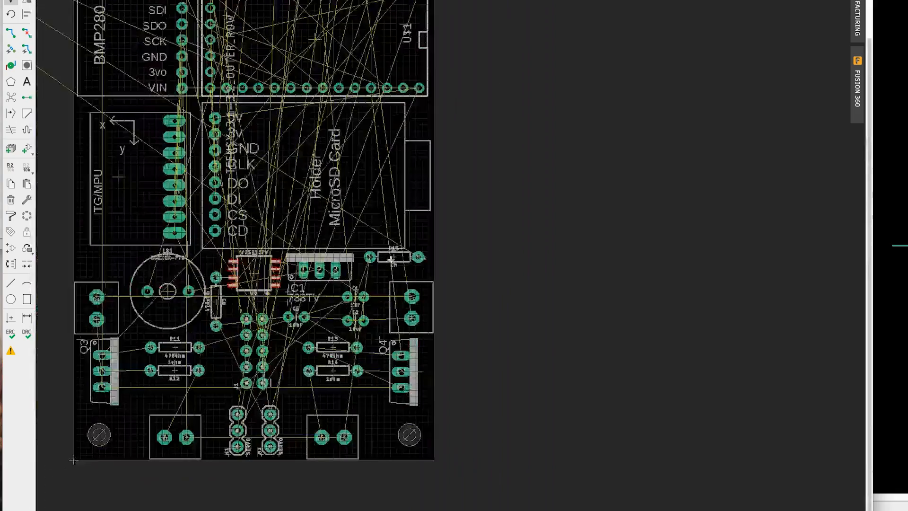
{"action": "middle_click_drag", "start_coordinate": [206, 124], "coordinate": [405, 292]}
{"action": "scroll", "coordinate": [405, 291], "scroll_direction": "down", "scroll_amount": 3}
{"action": "scroll", "coordinate": [165, 143], "scroll_direction": "up", "scroll_amount": 1}
{"action": "scroll", "coordinate": [165, 143], "scroll_direction": "up", "scroll_amount": 4}
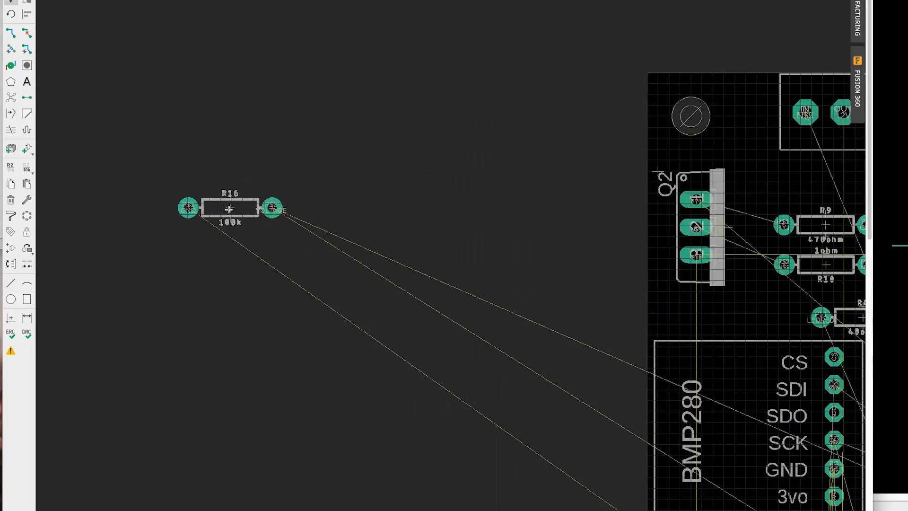
{"action": "middle_click_drag", "start_coordinate": [295, 280], "coordinate": [311, 290]}
{"action": "scroll", "coordinate": [311, 290], "scroll_direction": "down", "scroll_amount": 1}
{"action": "left_click", "coordinate": [253, 232]}
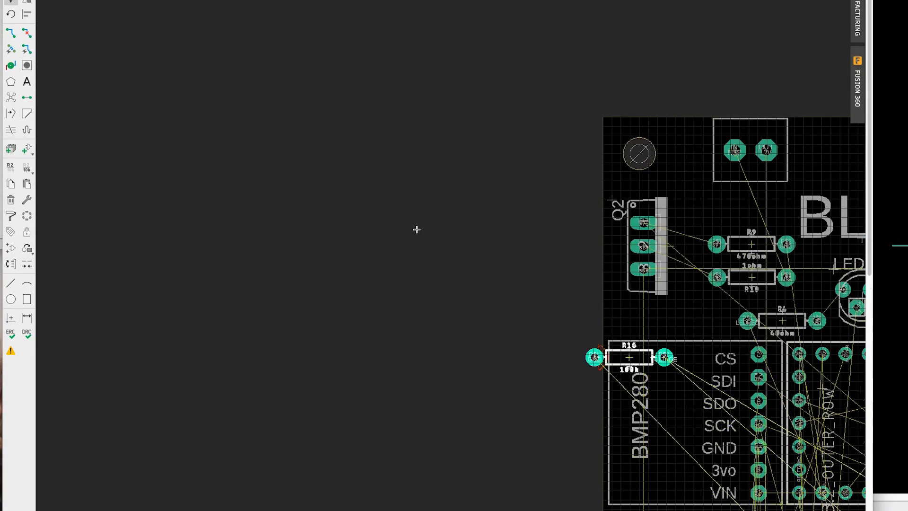
{"action": "middle_click_drag", "start_coordinate": [592, 338], "coordinate": [141, 89]}
{"action": "middle_click_drag", "start_coordinate": [404, 313], "coordinate": [179, 130]}
{"action": "scroll", "coordinate": [410, 335], "scroll_direction": "up", "scroll_amount": 5}
{"action": "scroll", "coordinate": [355, 306], "scroll_direction": "up", "scroll_amount": 2}
{"action": "left_click", "coordinate": [302, 294]}
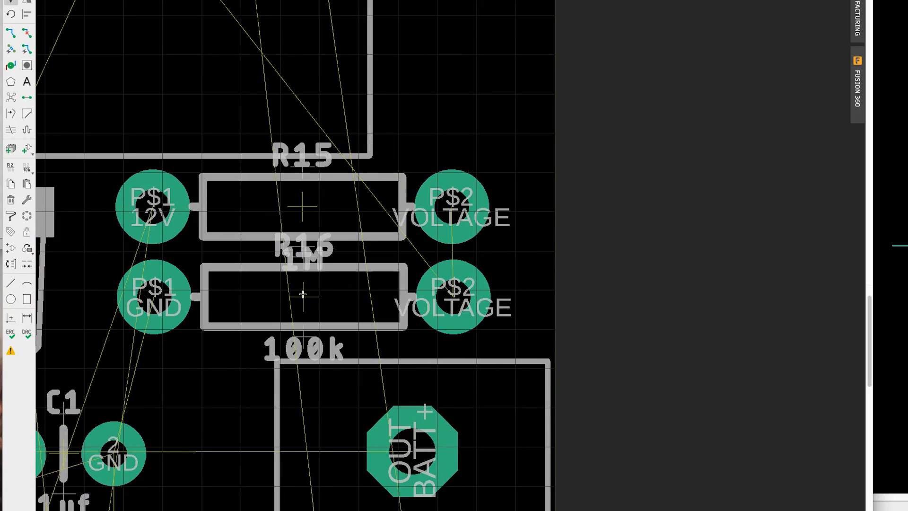
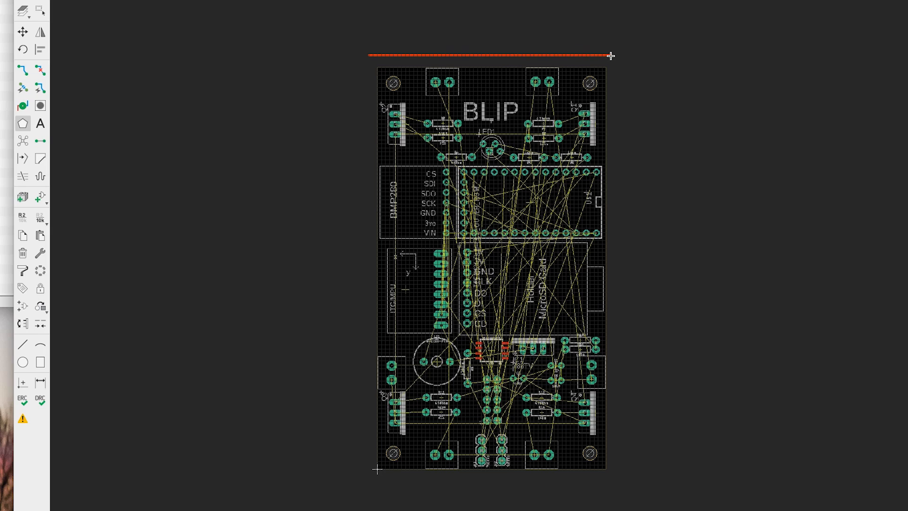
- Complete the closed rectangular polygon around the board on the Top layer, assign it to signal 5V, and fill it with Ratsnest
{"action": "left_click", "coordinate": [613, 56]}
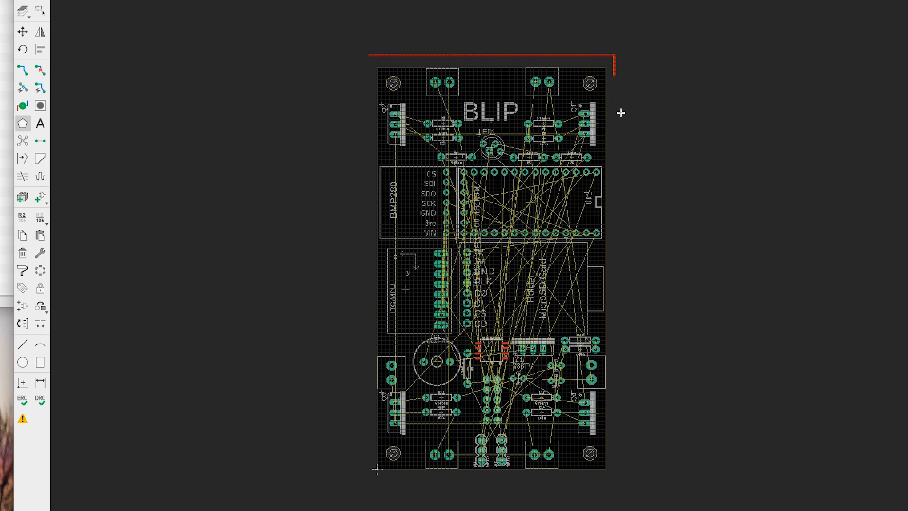
{"action": "left_click", "coordinate": [615, 482]}
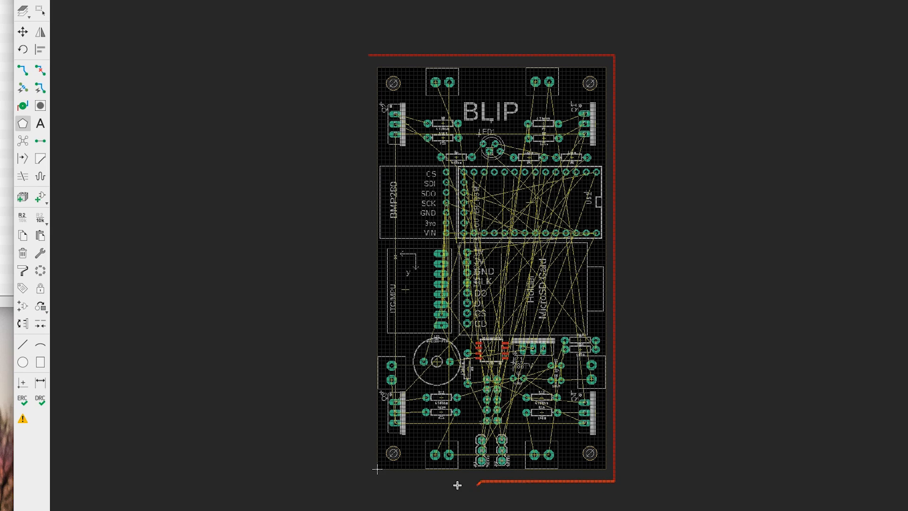
{"action": "left_click", "coordinate": [368, 480]}
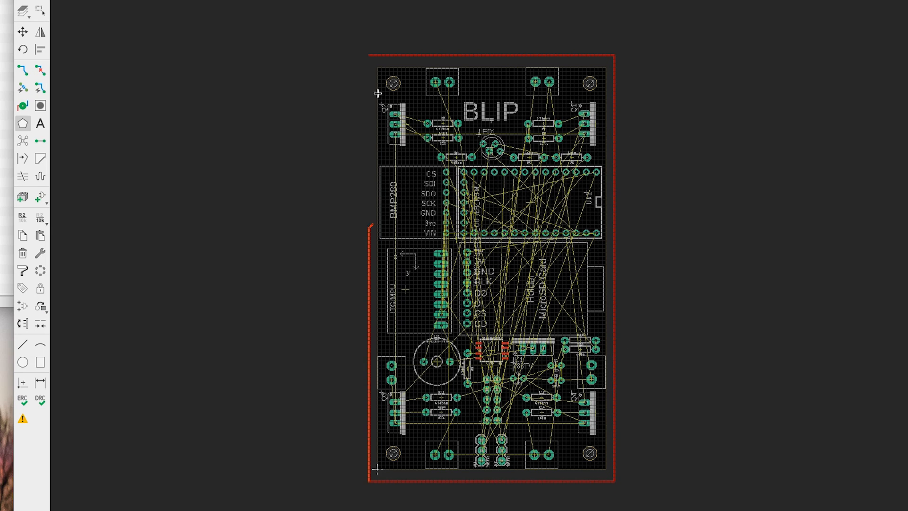
{"action": "left_click", "coordinate": [368, 54]}
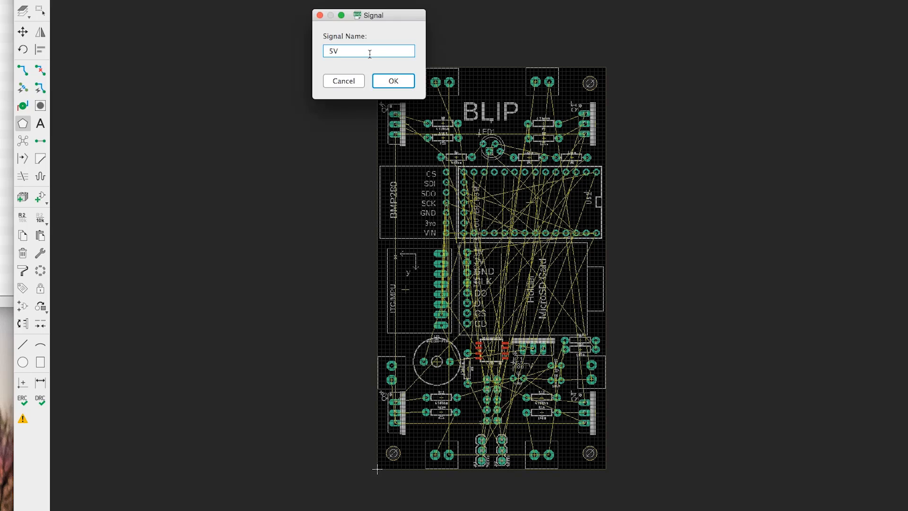
{"action": "key", "text": "Return"}
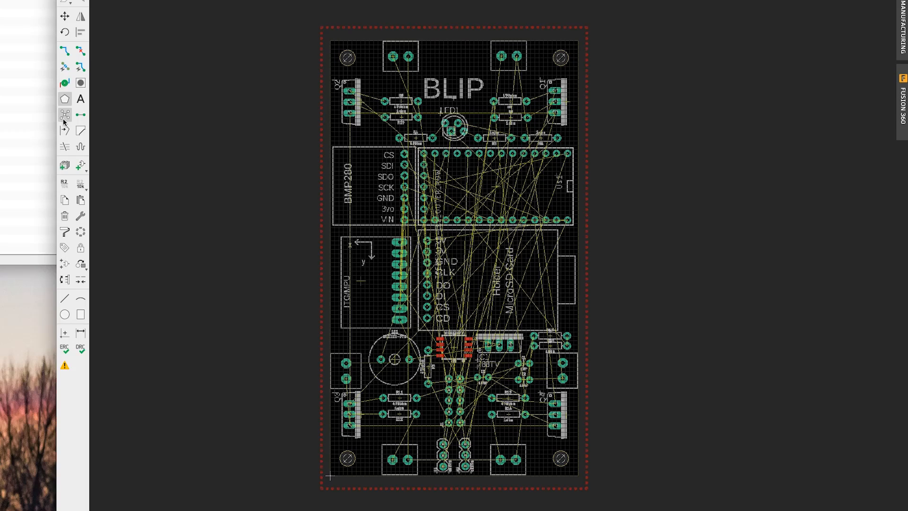
{"action": "left_click", "coordinate": [65, 119]}
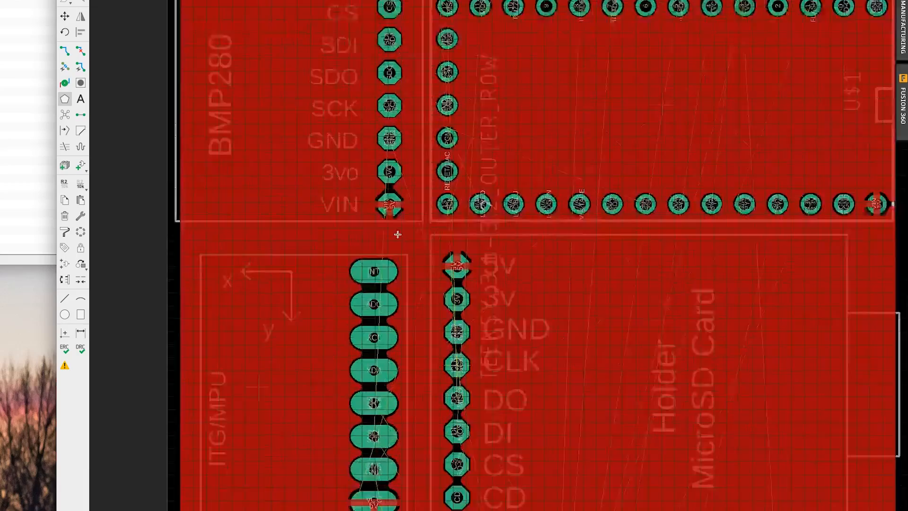
- Examine how the Top copper pour connects to the 5V pads of the BMP280, the Teensy and the MicroSD holder
{"action": "scroll", "coordinate": [387, 232], "scroll_direction": "up", "scroll_amount": 5}
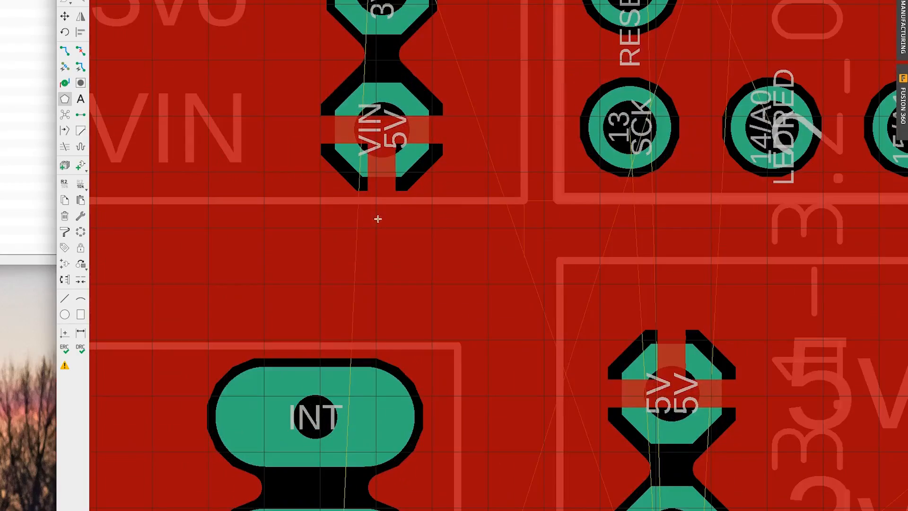
{"action": "middle_click_drag", "start_coordinate": [384, 115], "coordinate": [458, 246]}
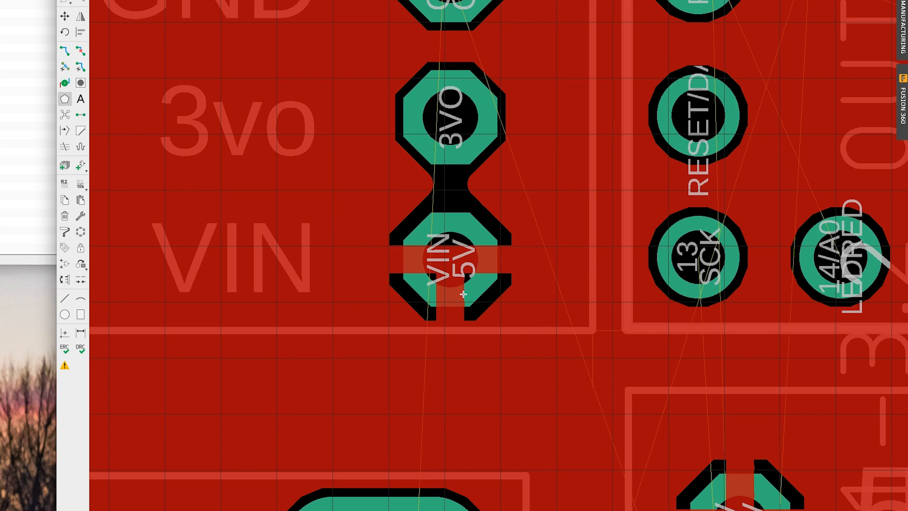
{"action": "scroll", "coordinate": [460, 294], "scroll_direction": "down", "scroll_amount": 6}
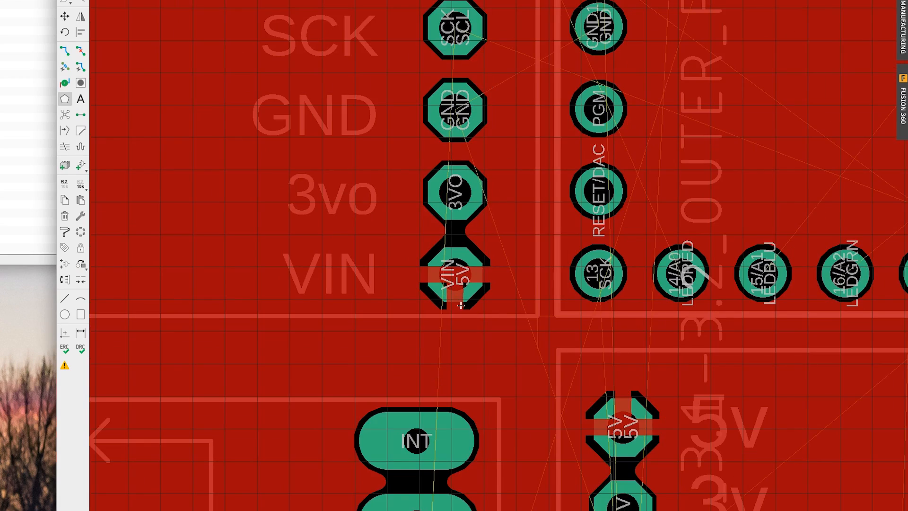
{"action": "middle_click_drag", "start_coordinate": [604, 211], "coordinate": [360, 199]}
{"action": "middle_click_drag", "start_coordinate": [489, 379], "coordinate": [365, 266]}
{"action": "scroll", "coordinate": [572, 149], "scroll_direction": "up", "scroll_amount": 6}
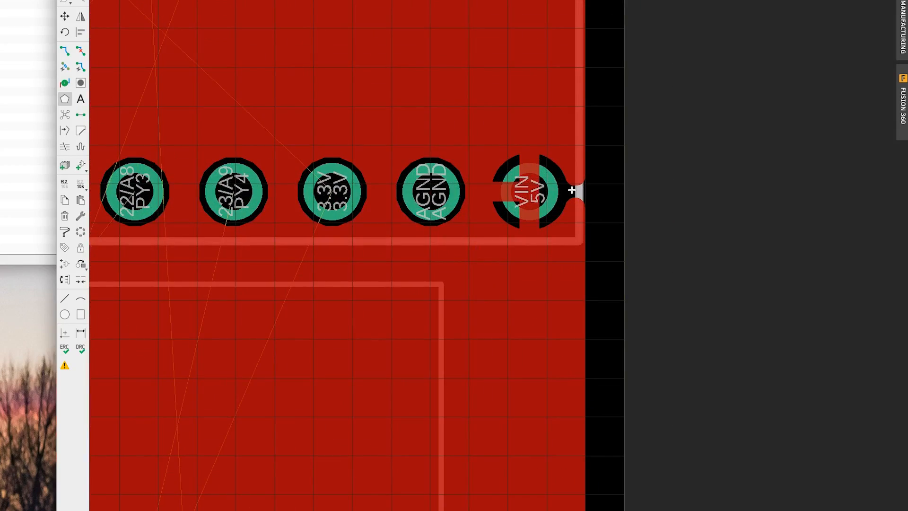
{"action": "scroll", "coordinate": [521, 176], "scroll_direction": "down", "scroll_amount": 7}
{"action": "middle_click_drag", "start_coordinate": [359, 296], "coordinate": [535, 239]}
{"action": "scroll", "coordinate": [363, 191], "scroll_direction": "up", "scroll_amount": 2}
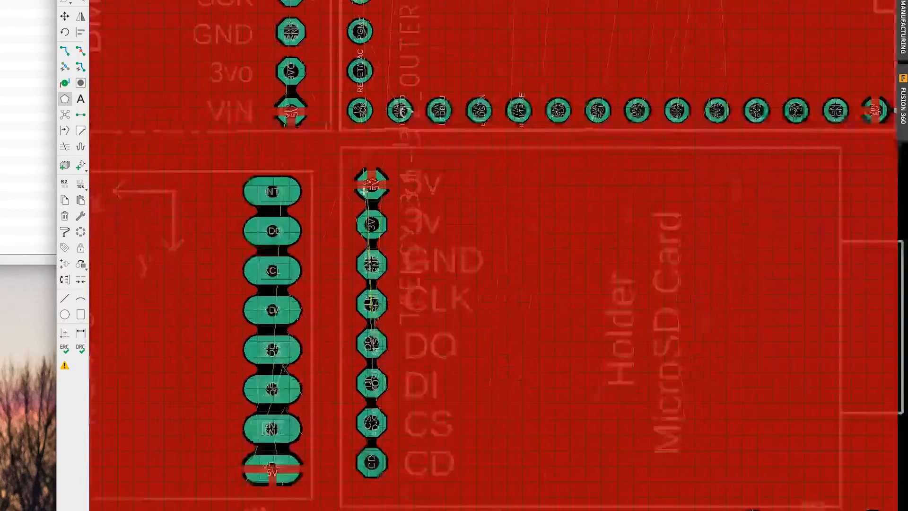
{"action": "scroll", "coordinate": [364, 193], "scroll_direction": "up", "scroll_amount": 3}
{"action": "scroll", "coordinate": [403, 154], "scroll_direction": "down", "scroll_amount": 5}
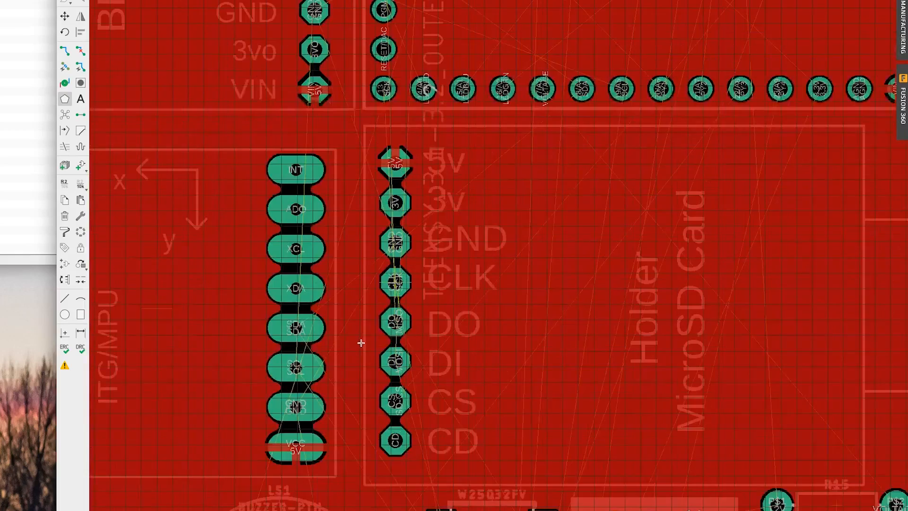
- Examine the 5V pour connections at the ITG/MPU VCC pad, regulator IC1, capacitor C1 and the lower headers
{"action": "middle_click_drag", "start_coordinate": [250, 463], "coordinate": [311, 270]}
{"action": "scroll", "coordinate": [311, 269], "scroll_direction": "up", "scroll_amount": 6}
{"action": "scroll", "coordinate": [486, 246], "scroll_direction": "down", "scroll_amount": 4}
{"action": "scroll", "coordinate": [485, 247], "scroll_direction": "down", "scroll_amount": 4}
{"action": "middle_click_drag", "start_coordinate": [582, 251], "coordinate": [314, 186]}
{"action": "scroll", "coordinate": [490, 254], "scroll_direction": "up", "scroll_amount": 7}
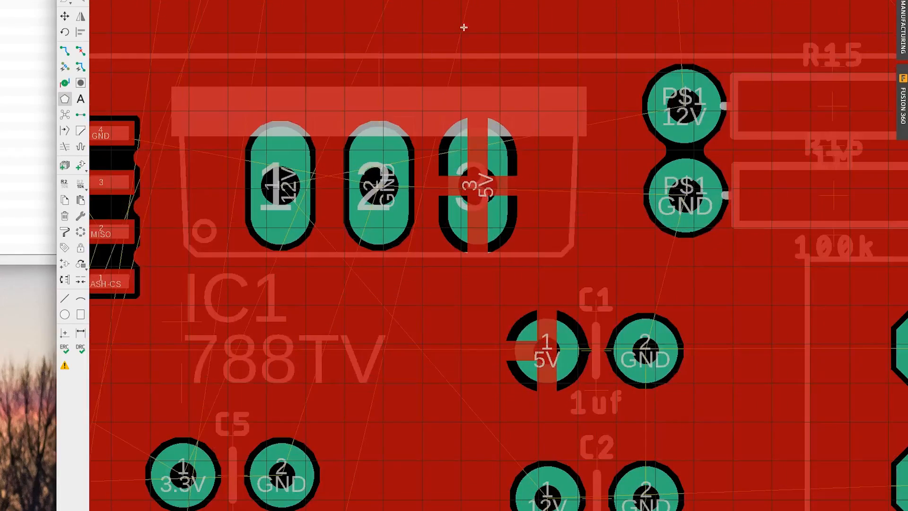
{"action": "scroll", "coordinate": [416, 170], "scroll_direction": "down", "scroll_amount": 8}
{"action": "middle_click_drag", "start_coordinate": [294, 412], "coordinate": [361, 317]}
{"action": "scroll", "coordinate": [360, 317], "scroll_direction": "up", "scroll_amount": 7}
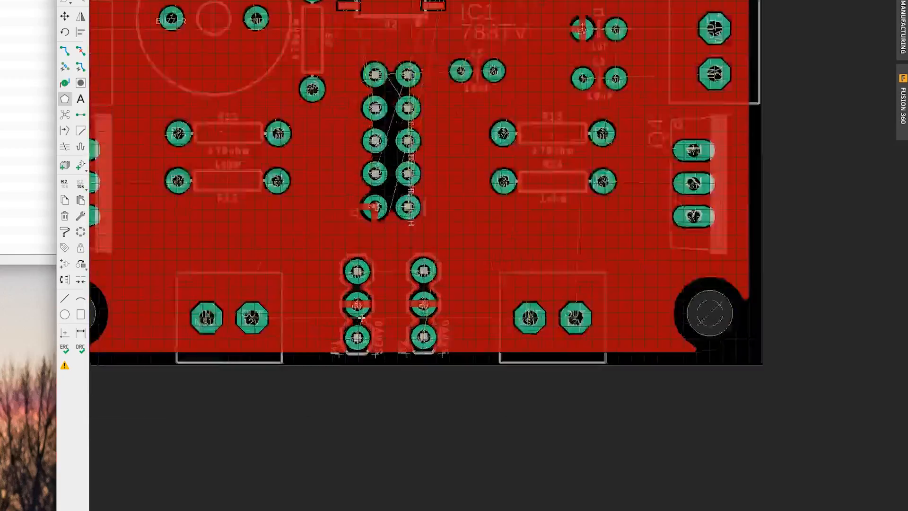
{"action": "scroll", "coordinate": [600, 315], "scroll_direction": "down", "scroll_amount": 10}
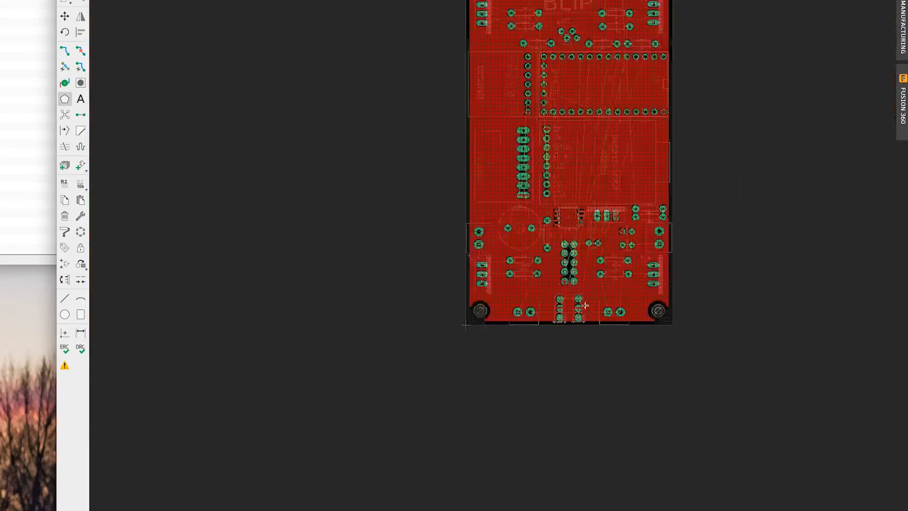
{"action": "middle_click_drag", "start_coordinate": [650, 91], "coordinate": [547, 107]}
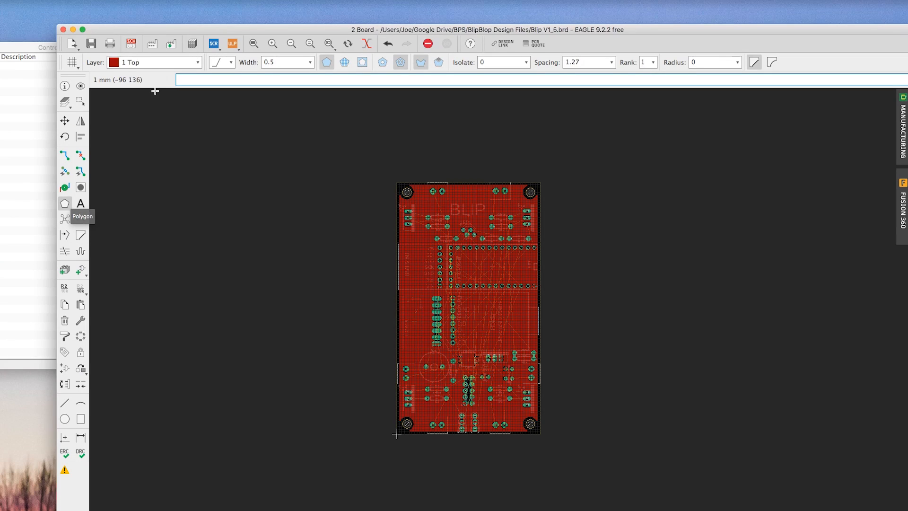
- Draw a closed rectangular polygon around the entire board on layer 16 Bottom
{"action": "left_click", "coordinate": [140, 62]}
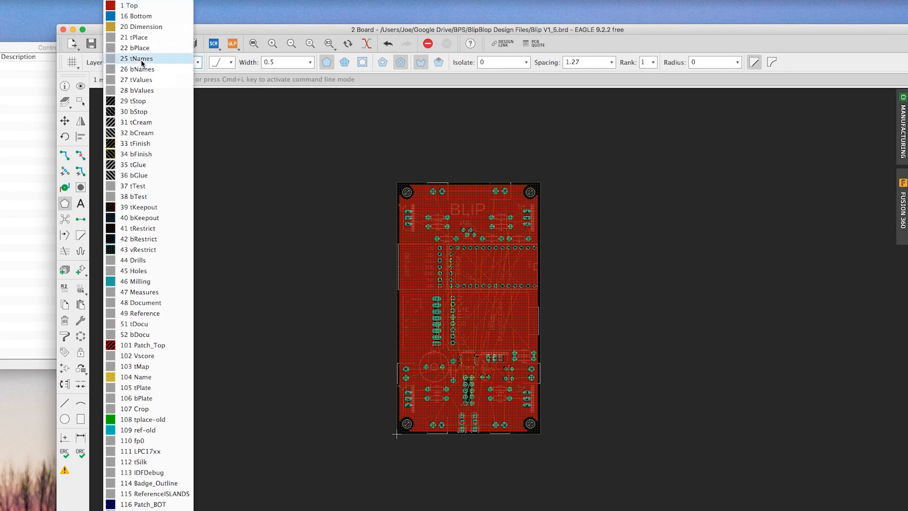
{"action": "left_click", "coordinate": [137, 16]}
{"action": "scroll", "coordinate": [462, 181], "scroll_direction": "up", "scroll_amount": 3}
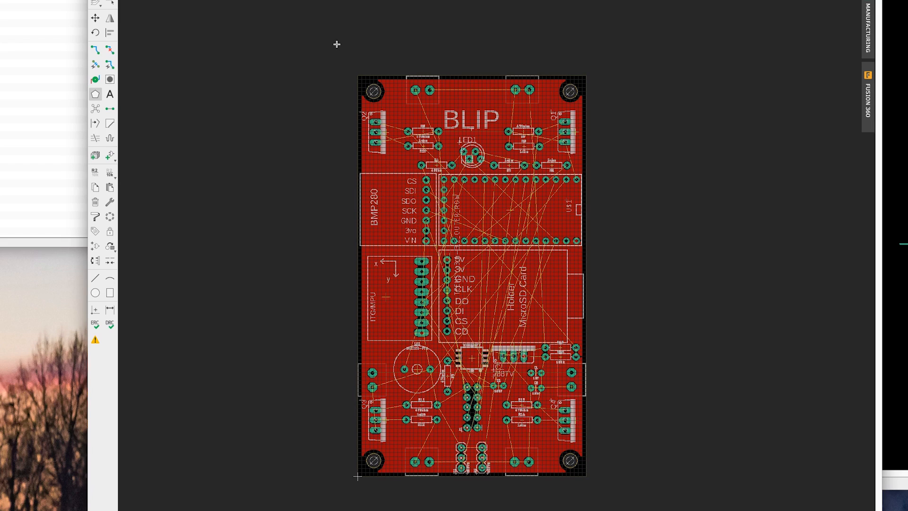
{"action": "left_click", "coordinate": [337, 44]}
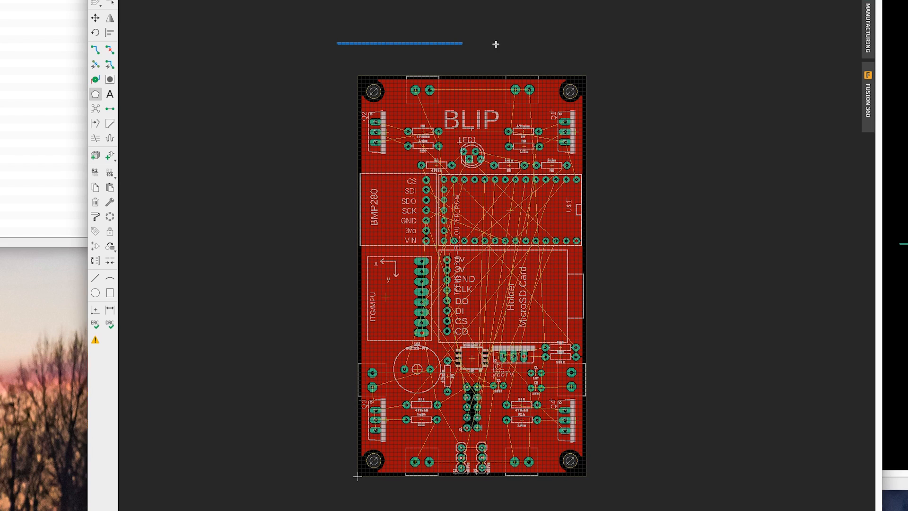
{"action": "left_click", "coordinate": [609, 43]}
{"action": "left_click", "coordinate": [609, 499]}
{"action": "left_click", "coordinate": [336, 500]}
{"action": "left_click", "coordinate": [337, 43]}
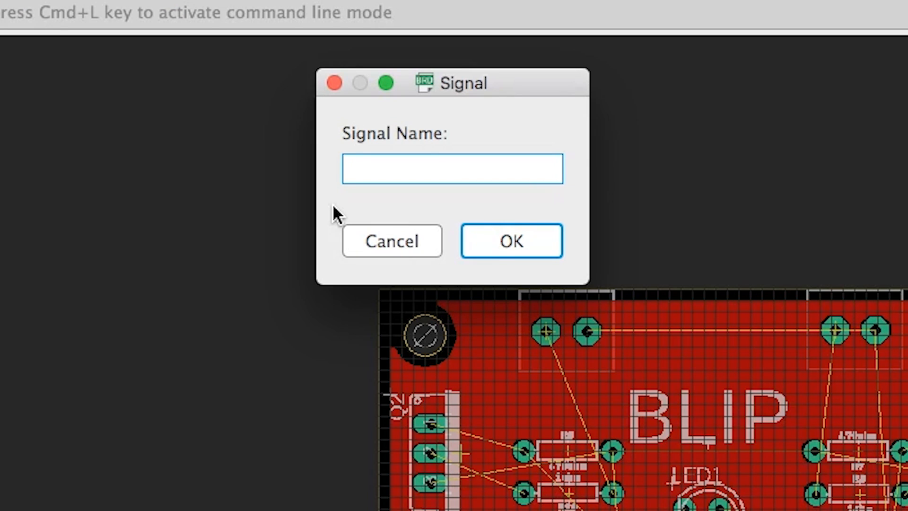
- Assign the bottom polygon to signal GND and fill it with Ratsnest
{"action": "type", "text": "GND"}
{"action": "key", "text": "Return"}
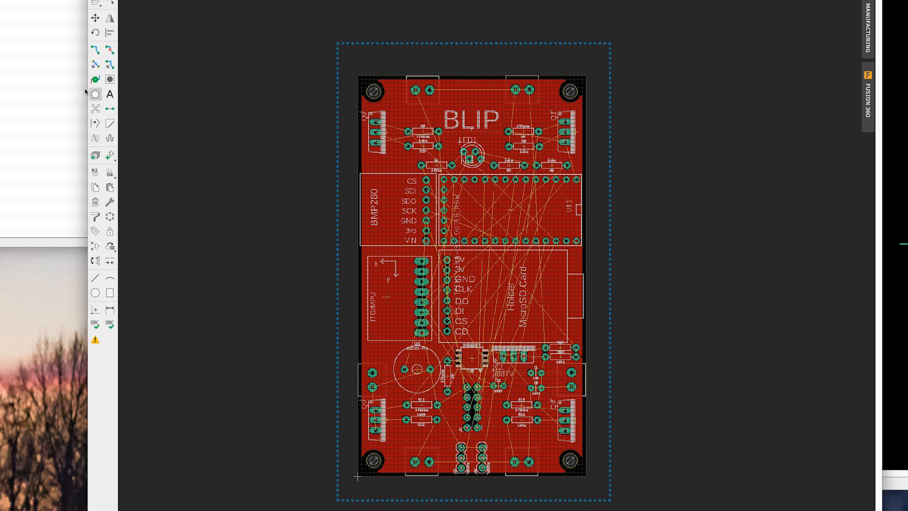
{"action": "left_click", "coordinate": [94, 110]}
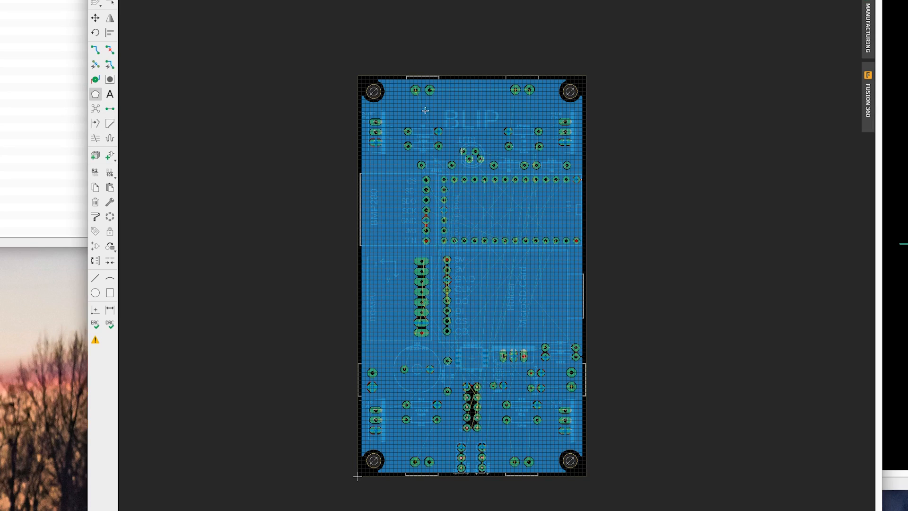
- Examine how the bottom copper pour connects to the GND pads of the resistors, BMP280, Teensy, IC1, capacitors and headers
{"action": "scroll", "coordinate": [444, 141], "scroll_direction": "up", "scroll_amount": 10}
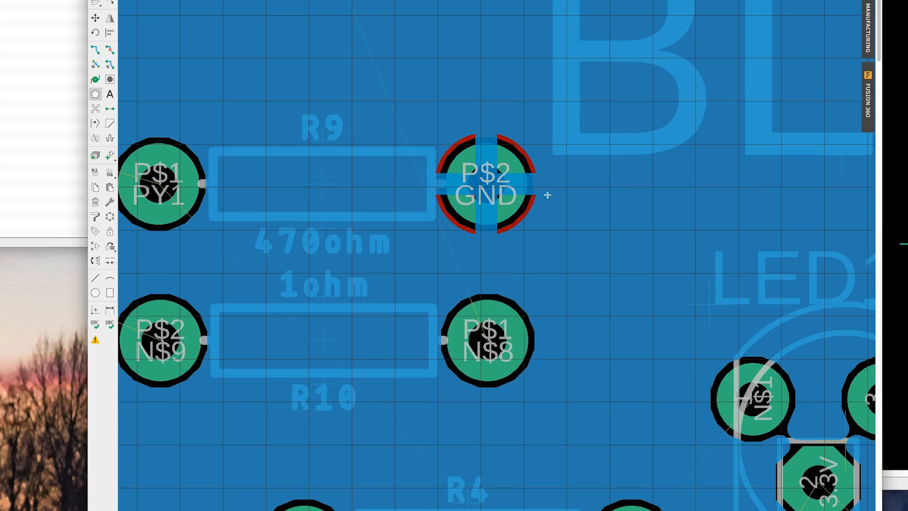
{"action": "scroll", "coordinate": [488, 192], "scroll_direction": "down", "scroll_amount": 6}
{"action": "middle_click_drag", "start_coordinate": [488, 192], "coordinate": [396, 100]}
{"action": "middle_click_drag", "start_coordinate": [436, 214], "coordinate": [467, 112]}
{"action": "scroll", "coordinate": [379, 331], "scroll_direction": "up", "scroll_amount": 5}
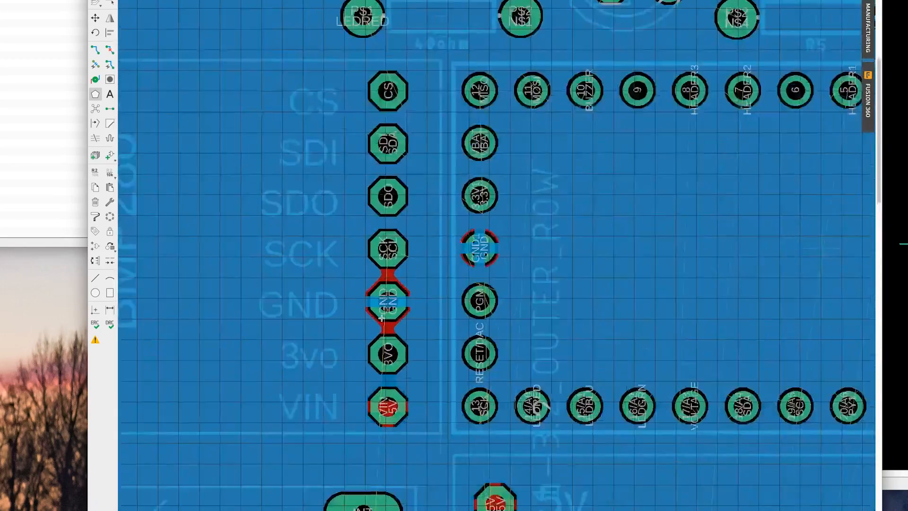
{"action": "scroll", "coordinate": [577, 152], "scroll_direction": "down", "scroll_amount": 5}
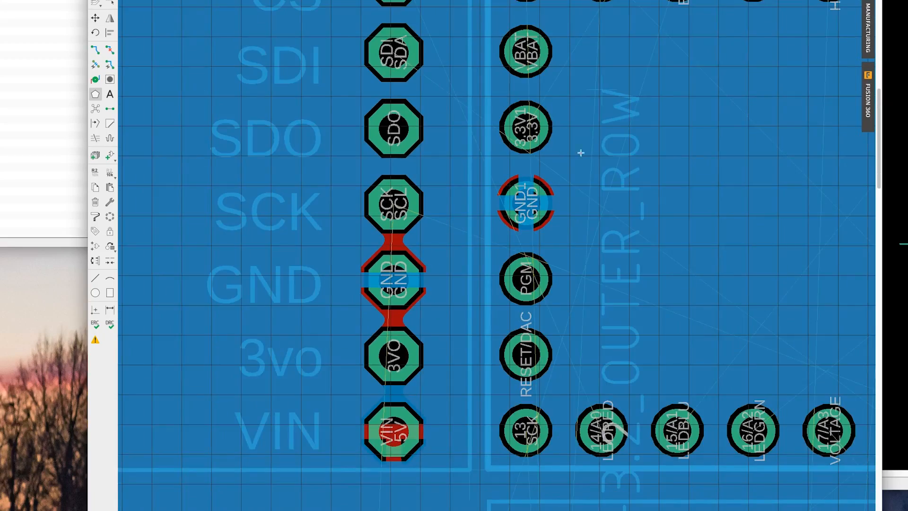
{"action": "scroll", "coordinate": [543, 208], "scroll_direction": "up", "scroll_amount": 3}
{"action": "scroll", "coordinate": [541, 205], "scroll_direction": "down", "scroll_amount": 6}
{"action": "scroll", "coordinate": [539, 205], "scroll_direction": "down", "scroll_amount": 3}
{"action": "middle_click_drag", "start_coordinate": [640, 424], "coordinate": [543, 274]}
{"action": "scroll", "coordinate": [542, 275], "scroll_direction": "up", "scroll_amount": 9}
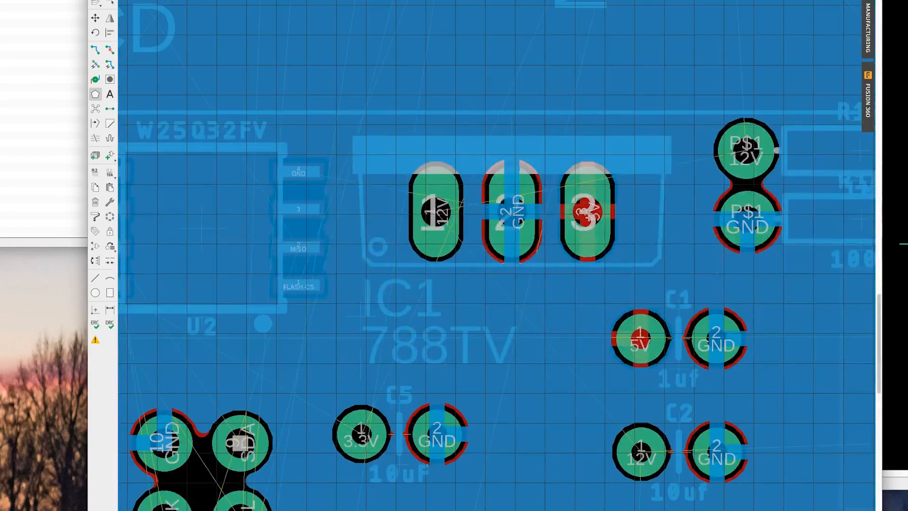
{"action": "scroll", "coordinate": [511, 234], "scroll_direction": "down", "scroll_amount": 6}
{"action": "middle_click_drag", "start_coordinate": [467, 346], "coordinate": [480, 209]}
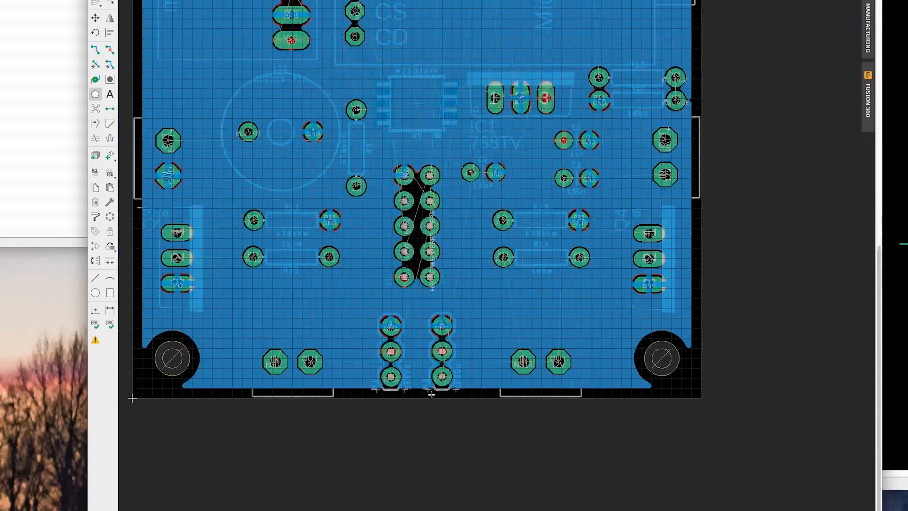
{"action": "scroll", "coordinate": [425, 389], "scroll_direction": "up", "scroll_amount": 6}
{"action": "scroll", "coordinate": [358, 268], "scroll_direction": "down", "scroll_amount": 6}
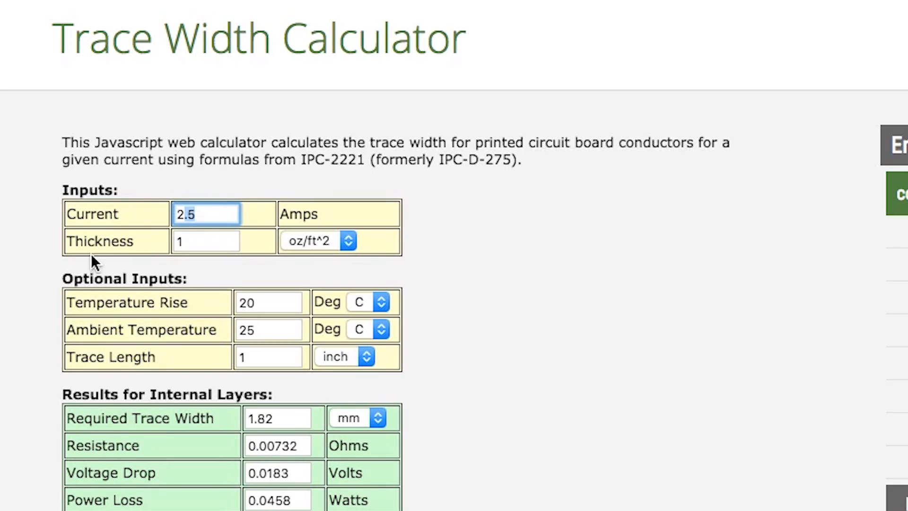
- Review the current and temperature inputs and the required trace width for internal layers in the web Trace Width Calculator
{"action": "left_click", "coordinate": [21, 264]}
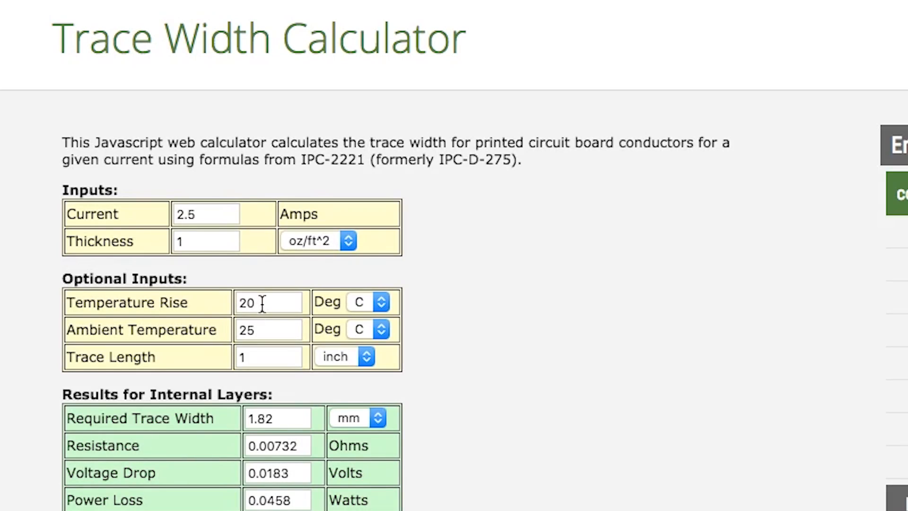
{"action": "left_click", "coordinate": [263, 327]}
{"action": "left_click_drag", "start_coordinate": [82, 419], "coordinate": [158, 412]}
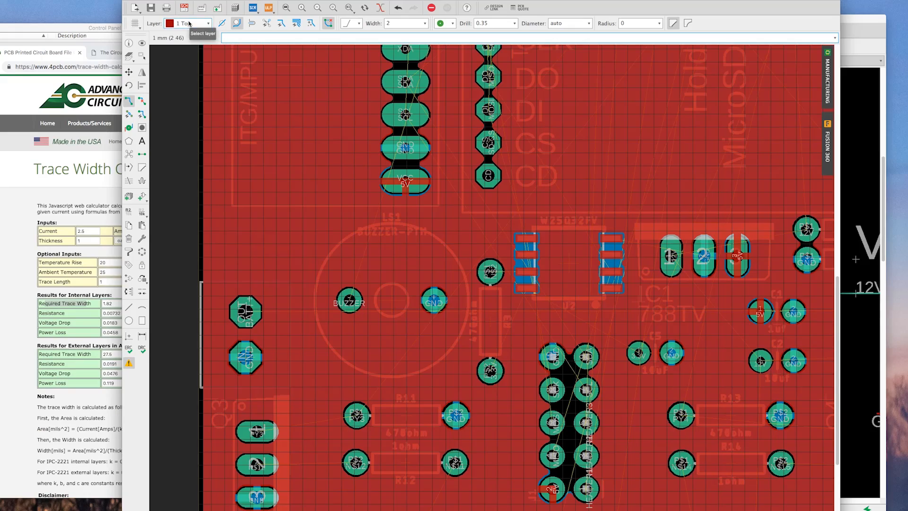
- Route a 2 mm wide BATT+ trace on layer 16 Bottom from the left OUT pad to a free point beside the microSD header's CD pad
{"action": "left_click", "coordinate": [188, 24]}
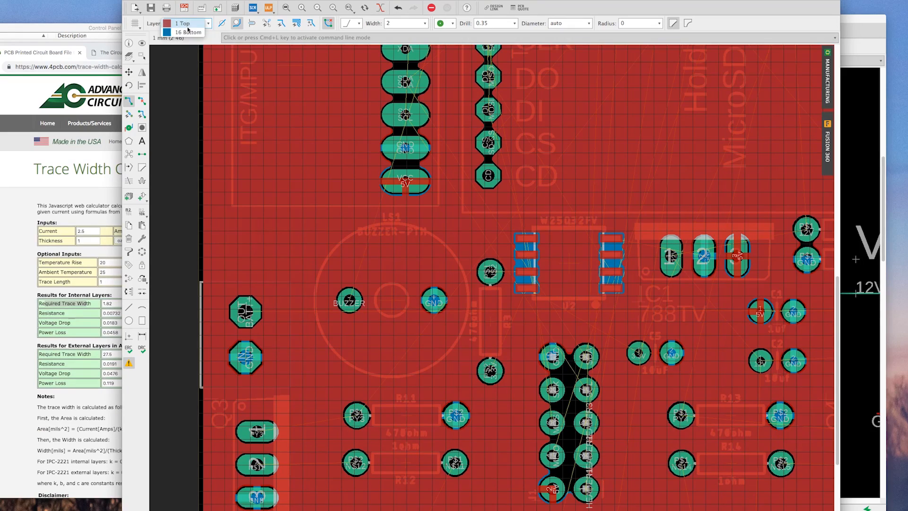
{"action": "left_click", "coordinate": [187, 32]}
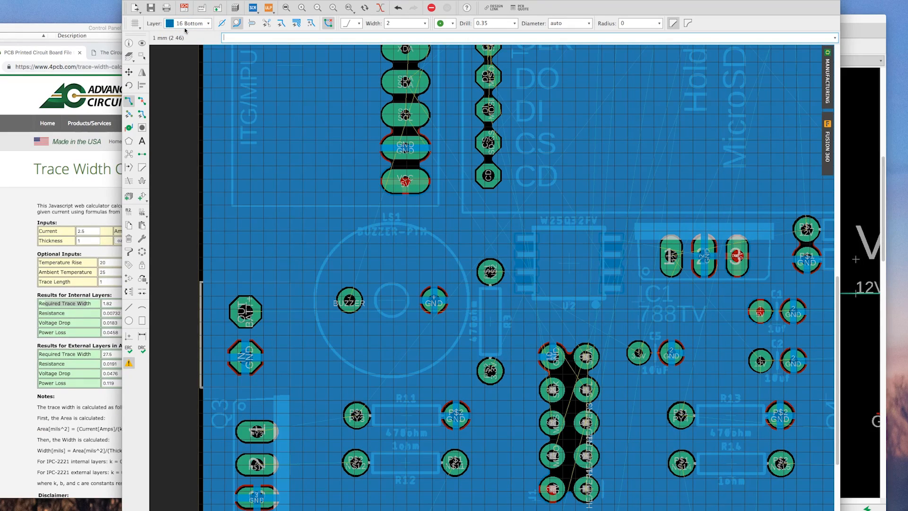
{"action": "scroll", "coordinate": [437, 216], "scroll_direction": "down", "scroll_amount": 3}
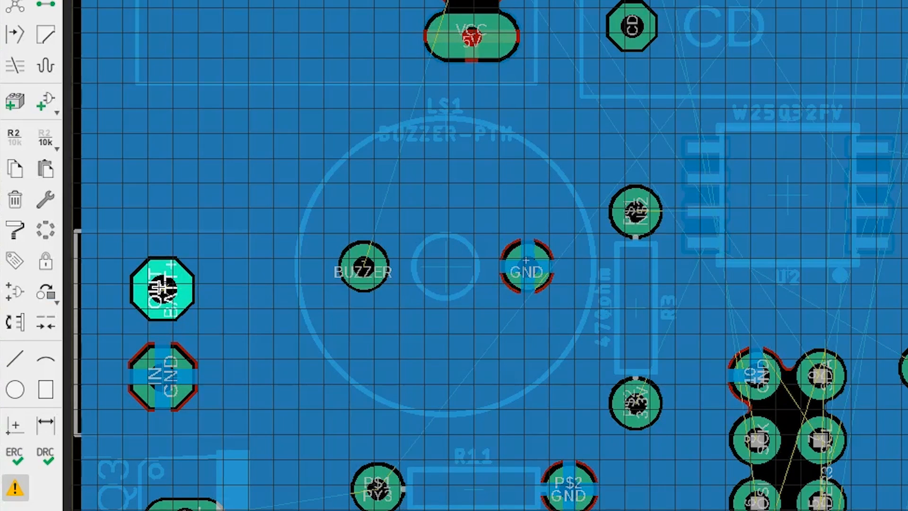
{"action": "left_click", "coordinate": [162, 286]}
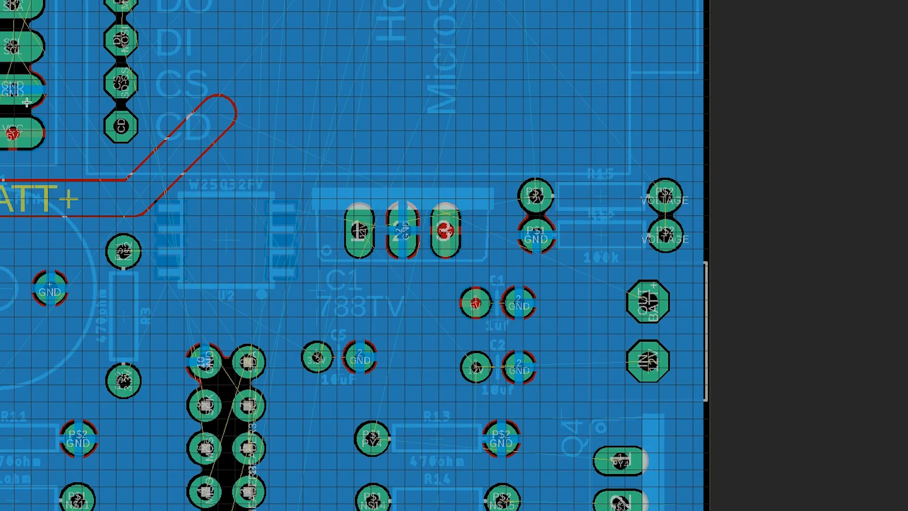
- Place a 1-16 via with a 1.5 mm drill just beyond the free end of the bottom BATT+ trace
{"action": "scroll", "coordinate": [135, 128], "scroll_direction": "down", "scroll_amount": 3}
{"action": "middle_click_drag", "start_coordinate": [206, 129], "coordinate": [408, 154]}
{"action": "scroll", "coordinate": [237, 223], "scroll_direction": "up", "scroll_amount": 3}
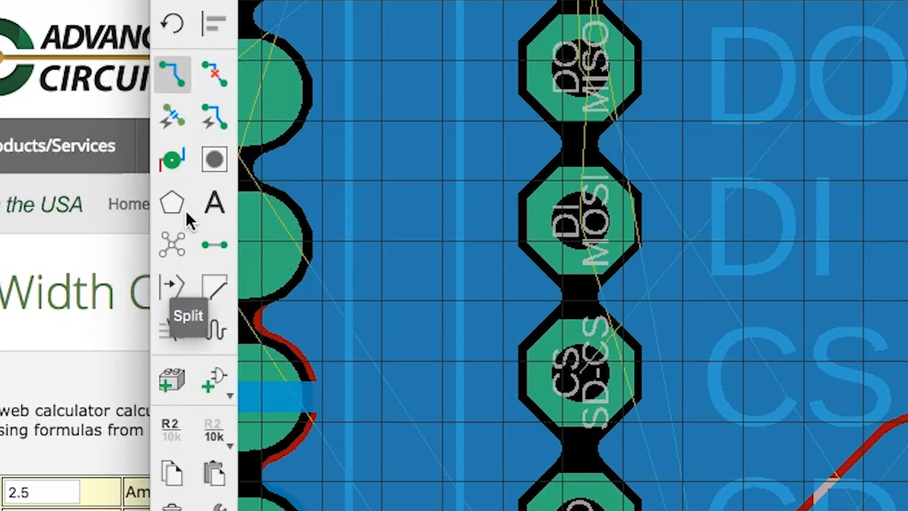
{"action": "left_click", "coordinate": [177, 155]}
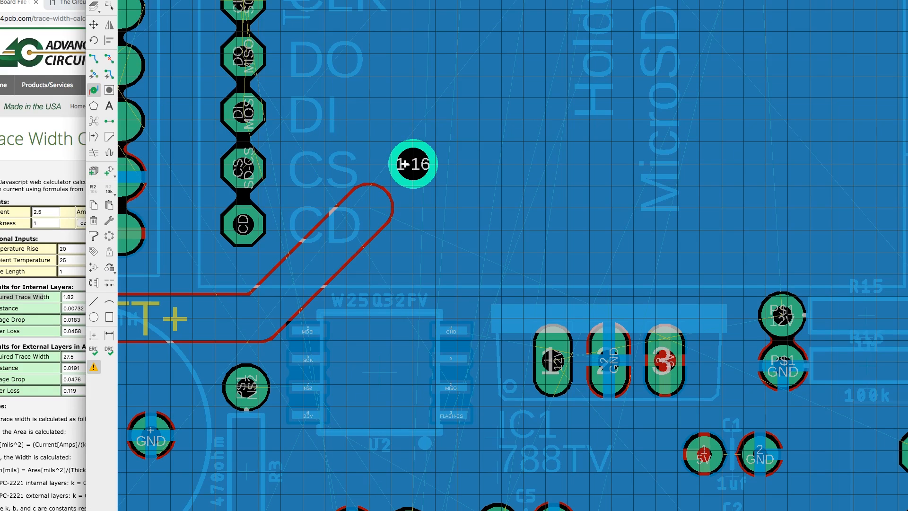
{"action": "left_click", "coordinate": [413, 164]}
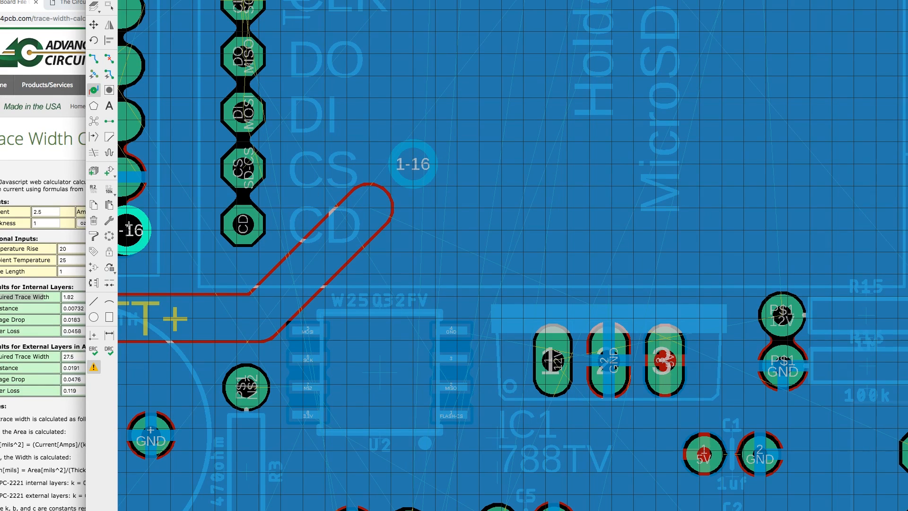
- Examine the board from the via and microSD header across to IC1 and the right-hand BATT+ terminal
{"action": "middle_click_drag", "start_coordinate": [259, 248], "coordinate": [424, 281]}
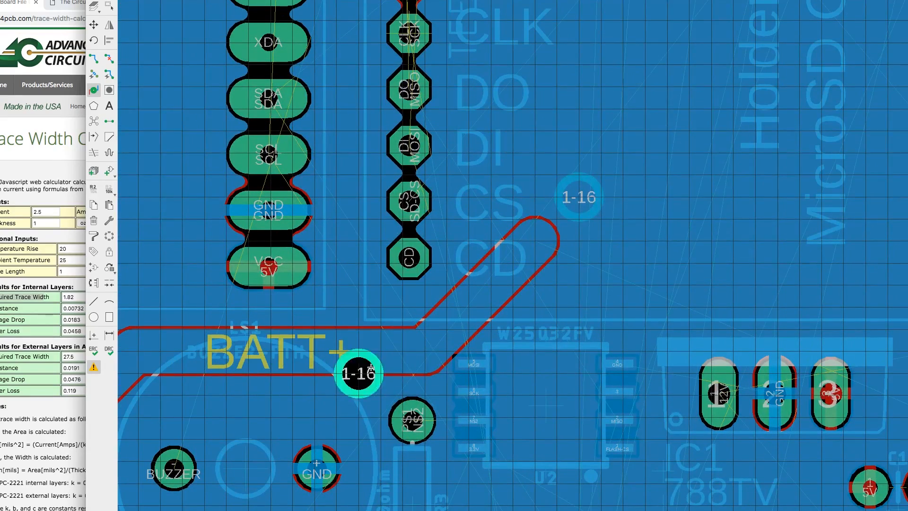
{"action": "middle_click_drag", "start_coordinate": [537, 285], "coordinate": [330, 285]}
{"action": "middle_click_drag", "start_coordinate": [446, 257], "coordinate": [348, 266]}
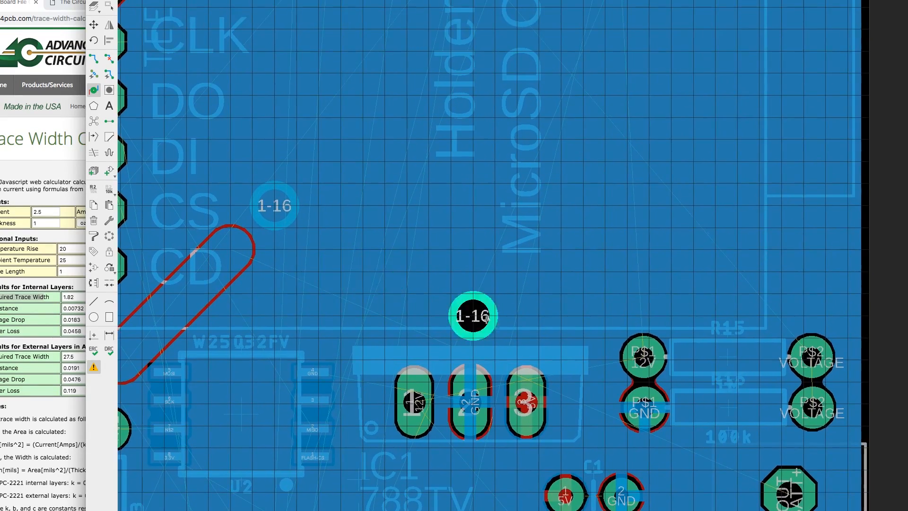
{"action": "middle_click_drag", "start_coordinate": [470, 318], "coordinate": [336, 155]}
{"action": "scroll", "coordinate": [395, 254], "scroll_direction": "down", "scroll_amount": 3}
{"action": "middle_click_drag", "start_coordinate": [375, 235], "coordinate": [693, 272]}
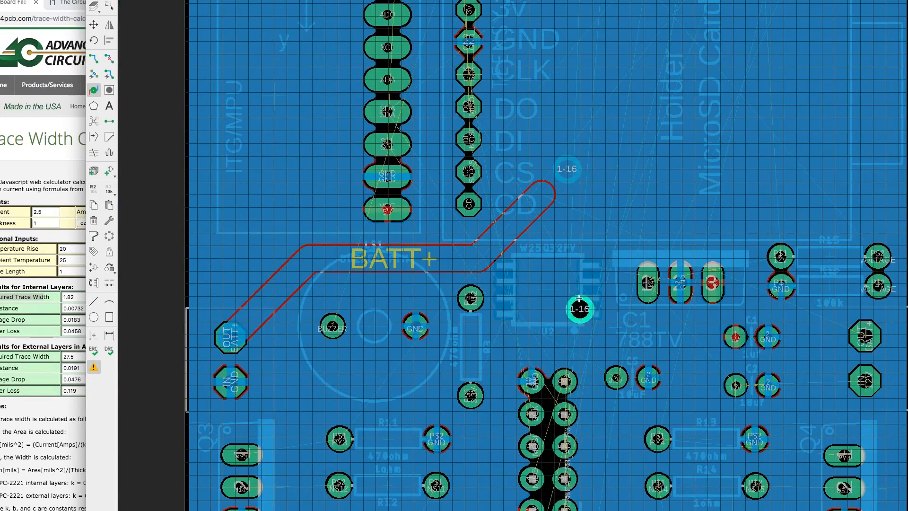
{"action": "middle_click_drag", "start_coordinate": [643, 184], "coordinate": [591, 225]}
{"action": "middle_click_drag", "start_coordinate": [529, 224], "coordinate": [453, 249]}
{"action": "scroll", "coordinate": [454, 236], "scroll_direction": "up", "scroll_amount": 6}
- Try to connect the free end of the BATT+ trace to the new via
{"action": "left_click", "coordinate": [96, 25]}
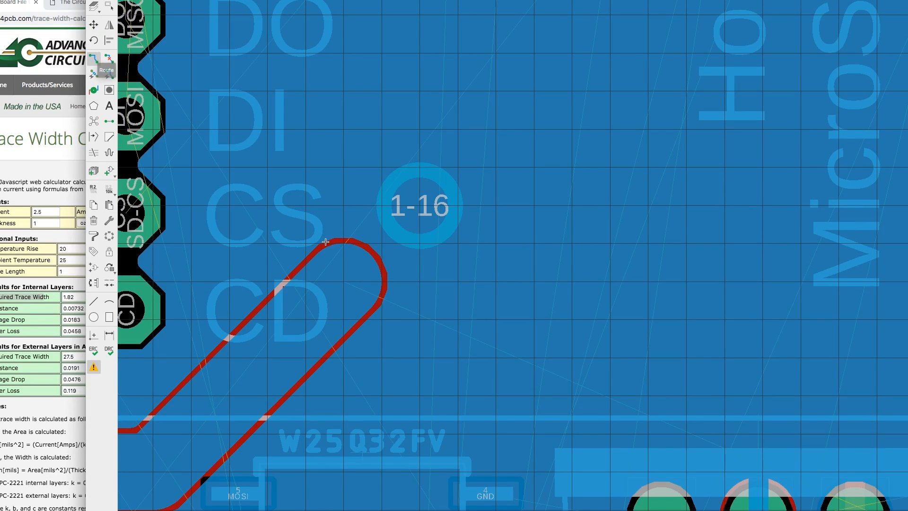
{"action": "left_click", "coordinate": [347, 268]}
{"action": "left_click", "coordinate": [348, 268]}
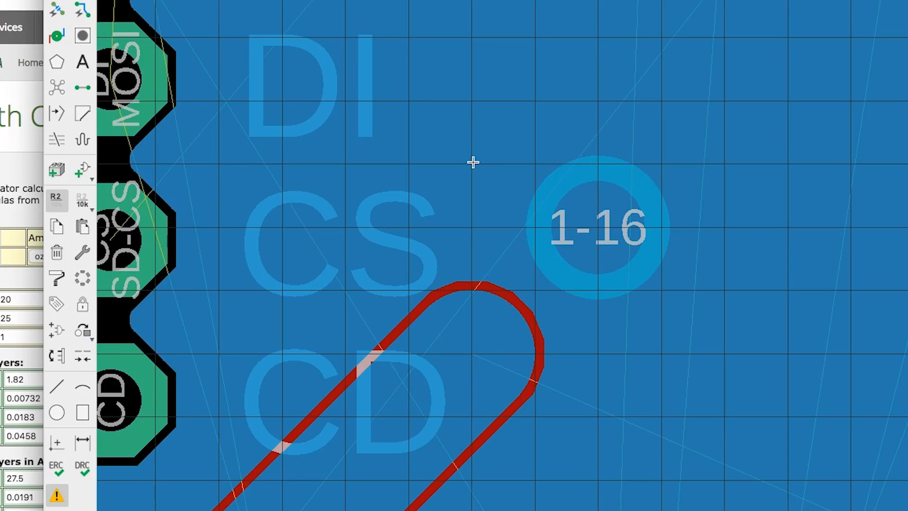
- Name the new via BATT+ so that it belongs to the same signal as the trace
{"action": "left_click", "coordinate": [578, 232]}
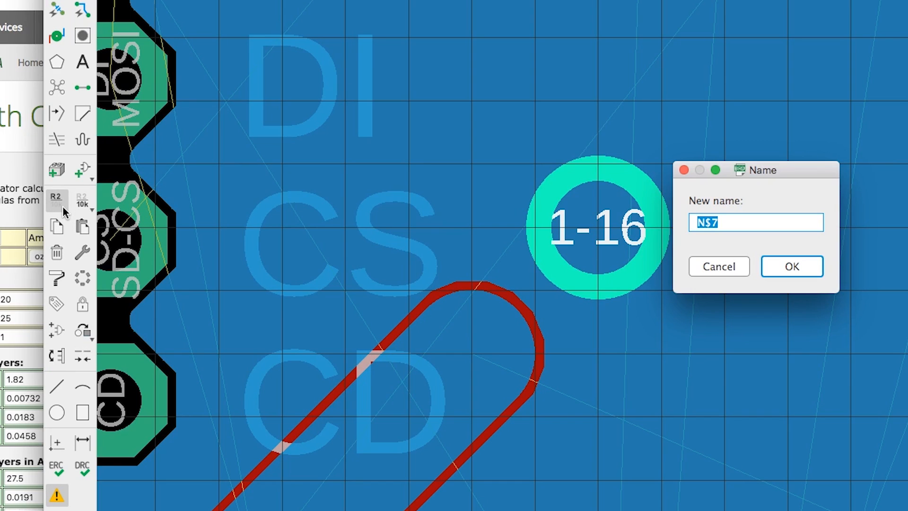
{"action": "type", "text": "BATT"}
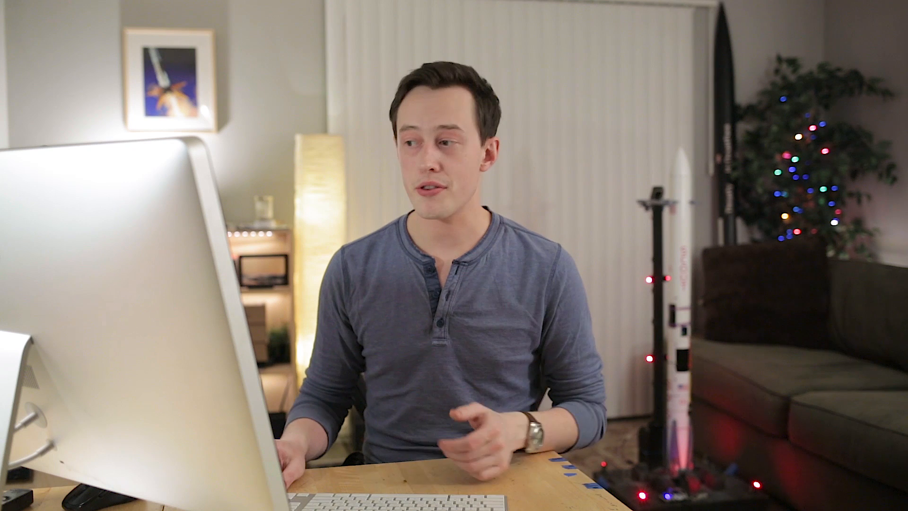
{"action": "type", "text": "+"}
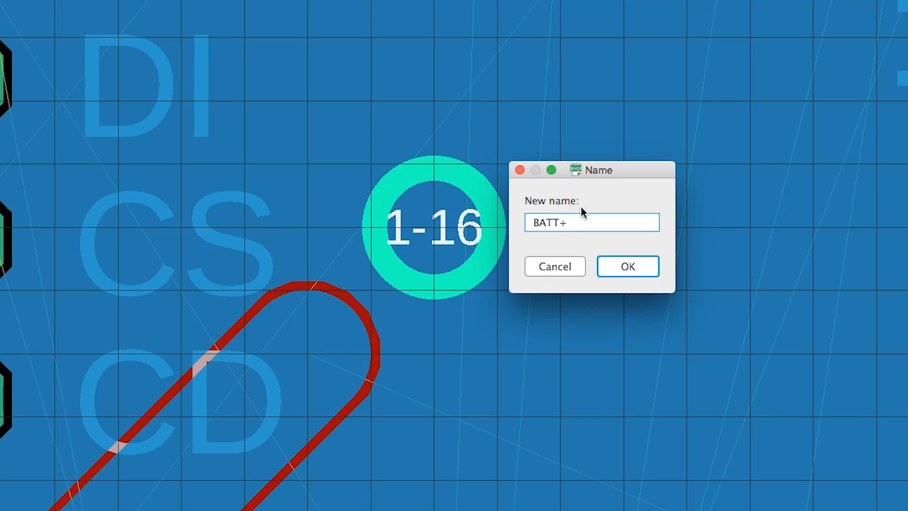
{"action": "key", "text": "Return"}
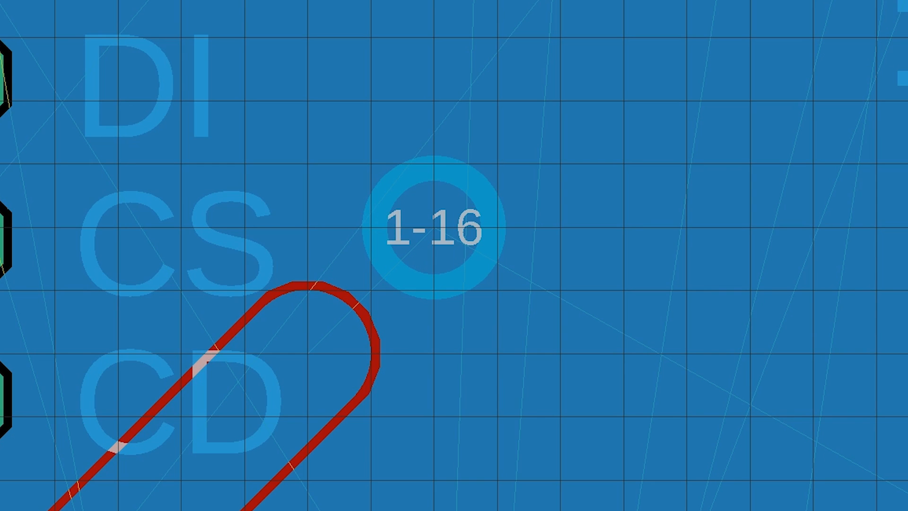
- Extend the bottom BATT+ trace from its free end into the via and refill the copper pours with Ratsnest
{"action": "left_click_drag", "start_coordinate": [292, 319], "coordinate": [439, 216]}
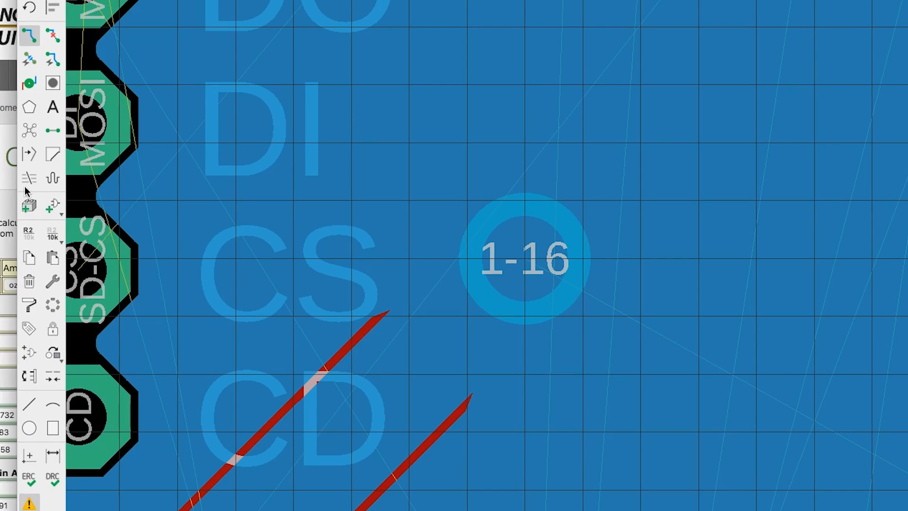
{"action": "left_click", "coordinate": [25, 129]}
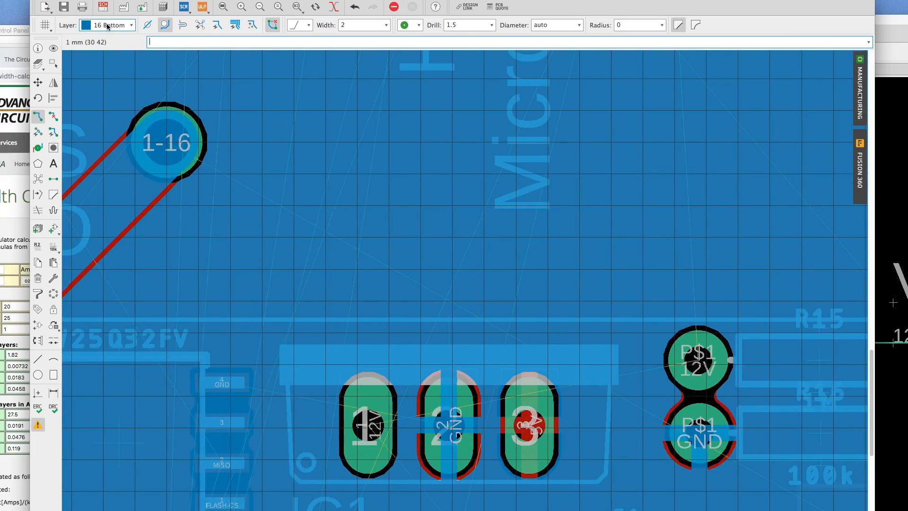
- Route the 2 mm BATT+ trace on layer 1 Top from the via to the right-hand OUT pad, and refill the pours with Ratsnest
{"action": "left_click", "coordinate": [108, 27]}
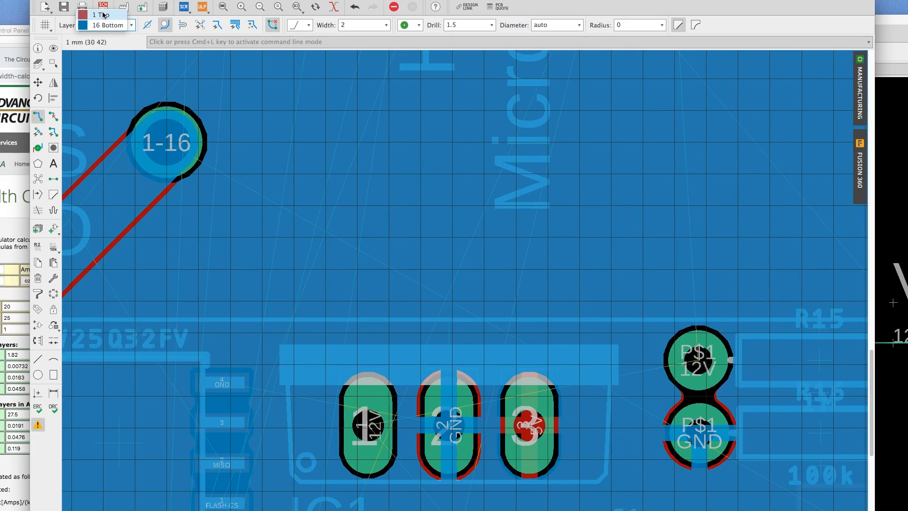
{"action": "left_click", "coordinate": [103, 15]}
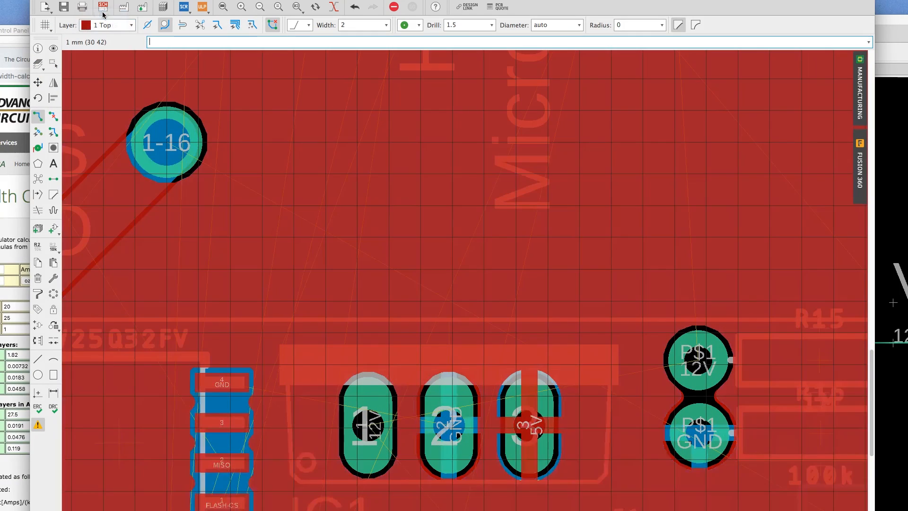
{"action": "left_click", "coordinate": [163, 141]}
{"action": "scroll", "coordinate": [415, 156], "scroll_direction": "down", "scroll_amount": 2}
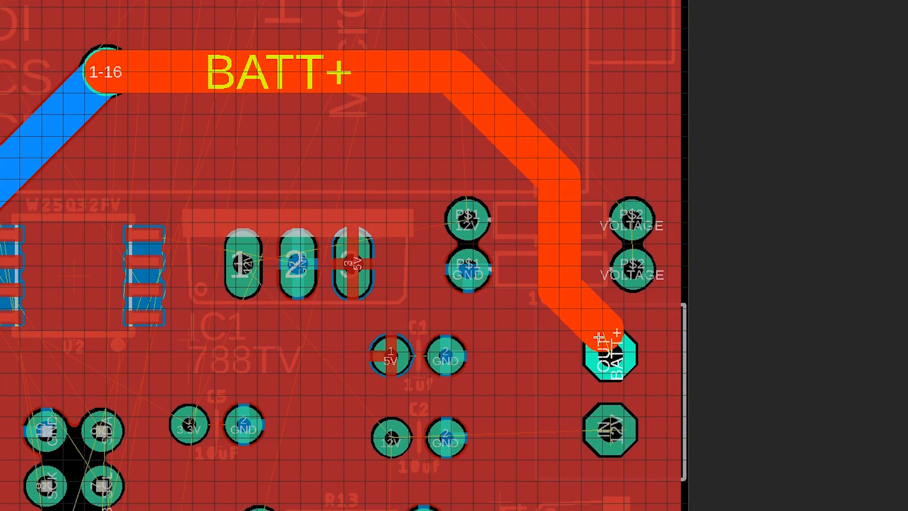
{"action": "left_click", "coordinate": [615, 357]}
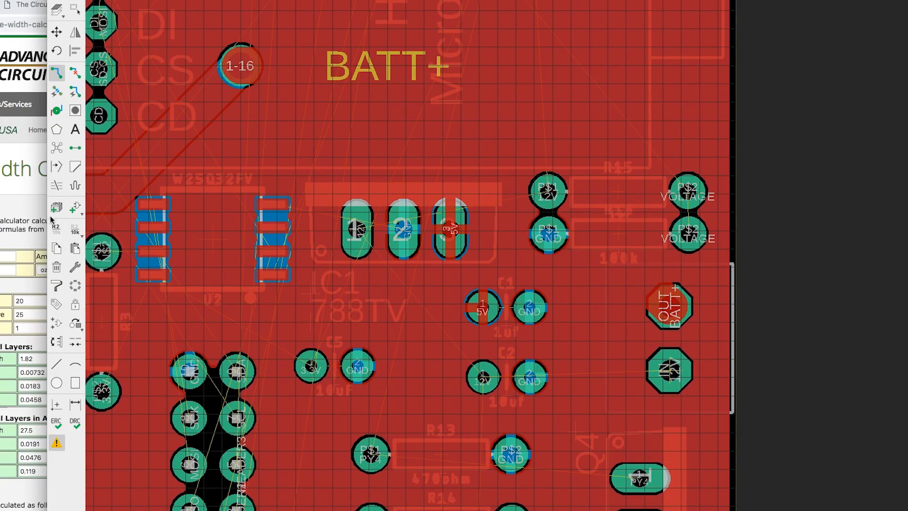
{"action": "left_click", "coordinate": [52, 149]}
{"action": "scroll", "coordinate": [405, 268], "scroll_direction": "down", "scroll_amount": 3}
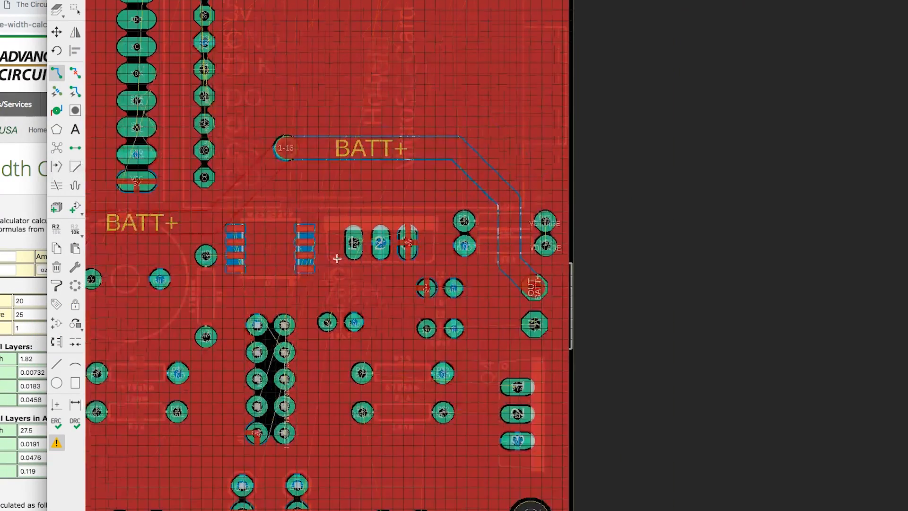
{"action": "middle_click_drag", "start_coordinate": [341, 265], "coordinate": [513, 348]}
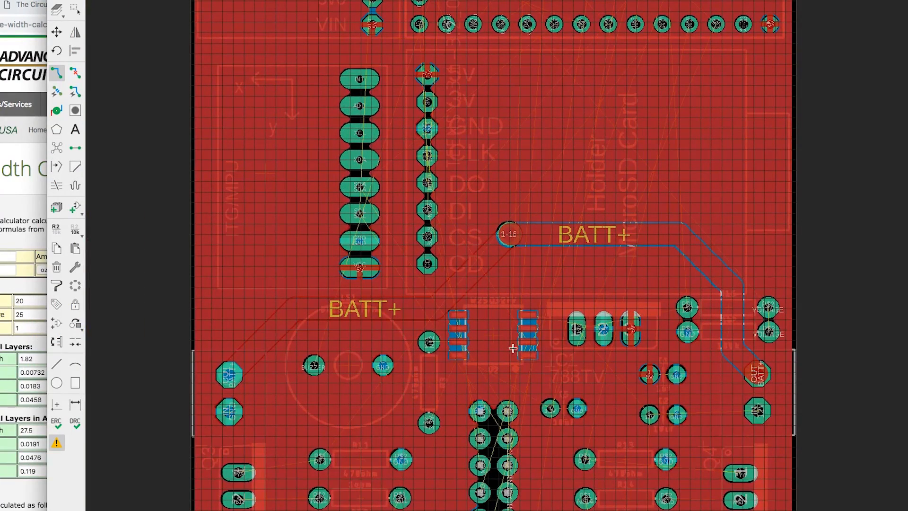
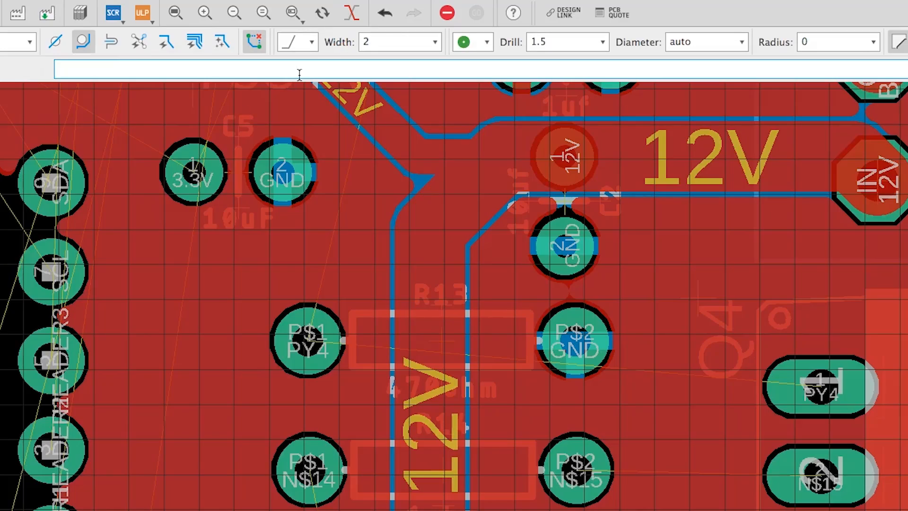
- Set the trace width to 1 mm for the next routes
{"action": "double_click", "coordinate": [397, 41]}
{"action": "type", "text": "1"}
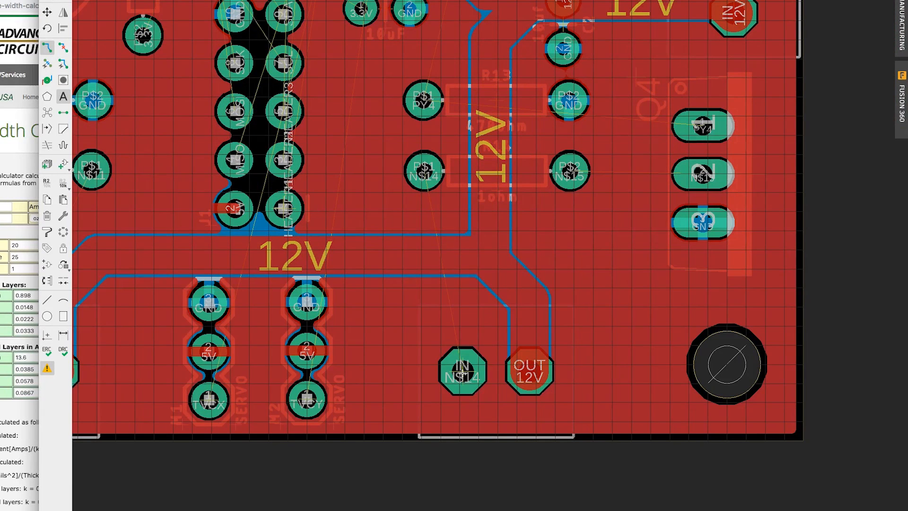
- Try to route N$14 on layer 1 Top from the IN pad at the board's lower edge to R14's P$1 pad
{"action": "left_click", "coordinate": [462, 372]}
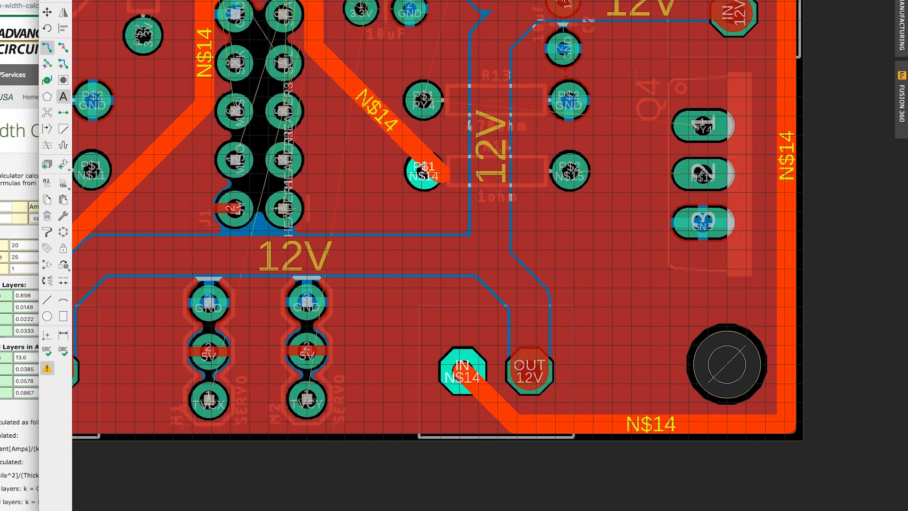
{"action": "left_click", "coordinate": [423, 166]}
{"action": "scroll", "coordinate": [423, 166], "scroll_direction": "down", "scroll_amount": 5}
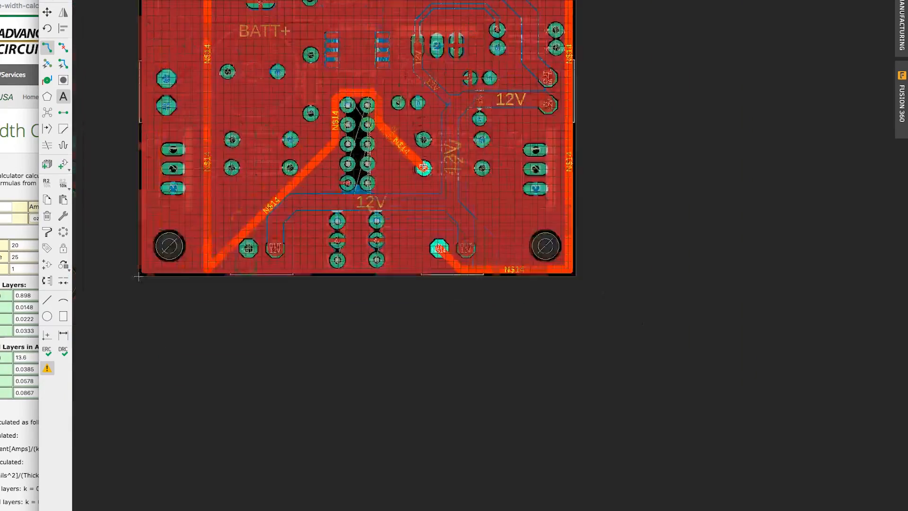
{"action": "scroll", "coordinate": [422, 185], "scroll_direction": "down", "scroll_amount": 6}
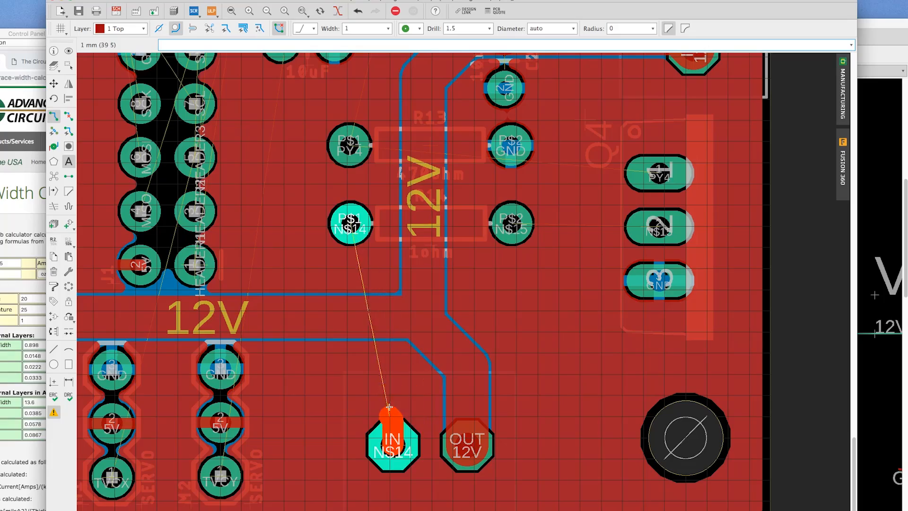
{"action": "left_click", "coordinate": [296, 292]}
{"action": "key", "text": "Escape"}
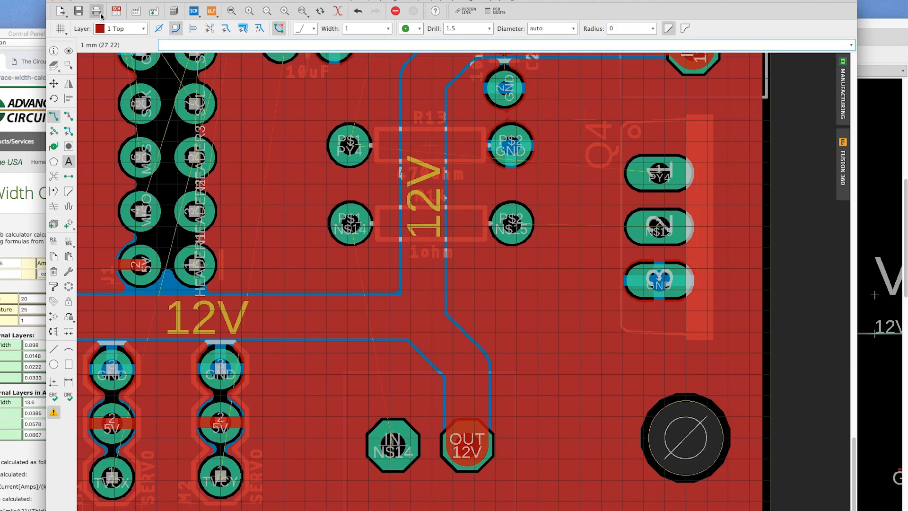
- On layer 16 Bottom, route N$14 from the lower IN pad to R14's P$1 and N$15 from R14's P$2 to Q4's pad 2
{"action": "left_click", "coordinate": [121, 28]}
{"action": "left_click", "coordinate": [118, 40]}
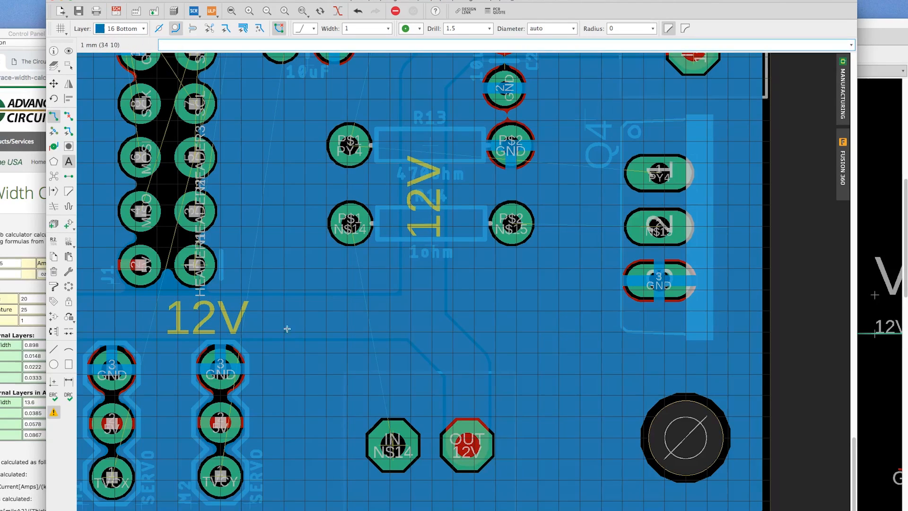
{"action": "left_click", "coordinate": [397, 433]}
{"action": "left_click", "coordinate": [343, 232]}
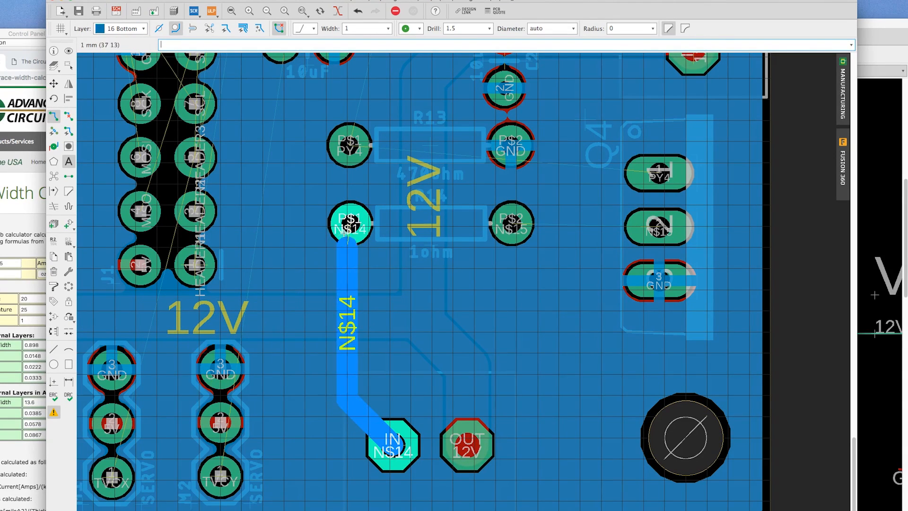
{"action": "left_click", "coordinate": [350, 235]}
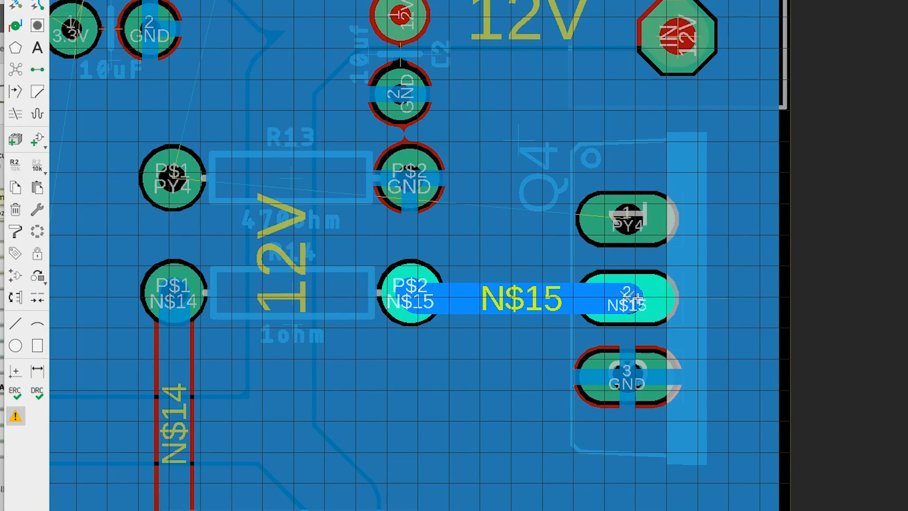
{"action": "left_click", "coordinate": [638, 298]}
- Rotate resistor R13 by 180 degrees and route PY4 on layer 16 Bottom from Q4's pad 1 to R13's P$1
{"action": "middle_click_drag", "start_coordinate": [493, 229], "coordinate": [522, 282]}
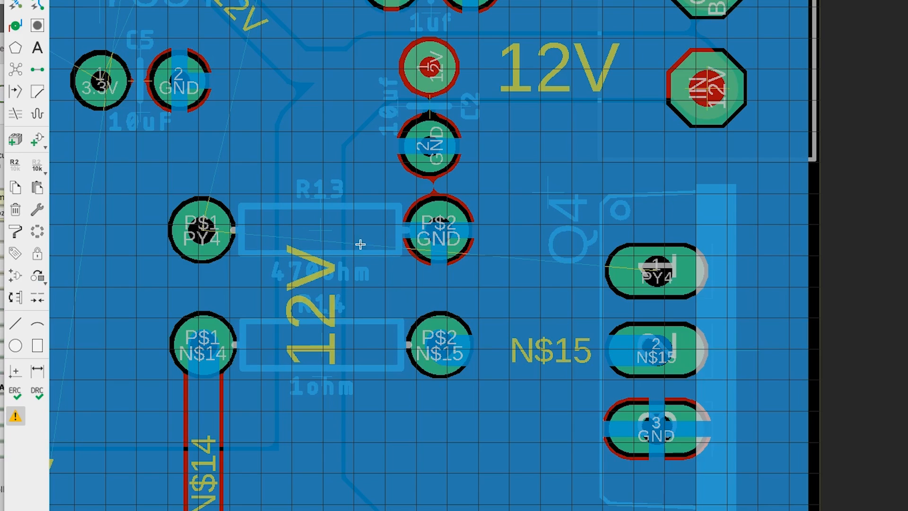
{"action": "left_click", "coordinate": [320, 229]}
{"action": "right_click", "coordinate": [319, 230]}
{"action": "right_click", "coordinate": [319, 229]}
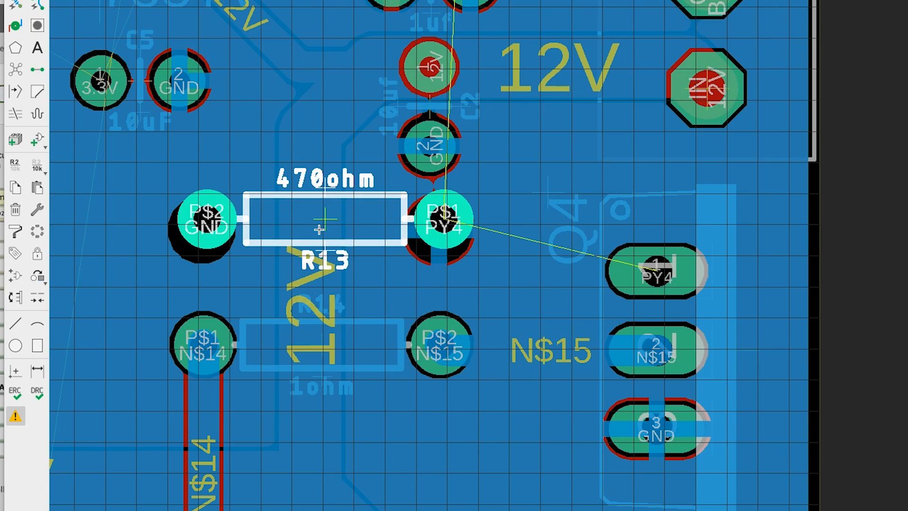
{"action": "left_click", "coordinate": [320, 229]}
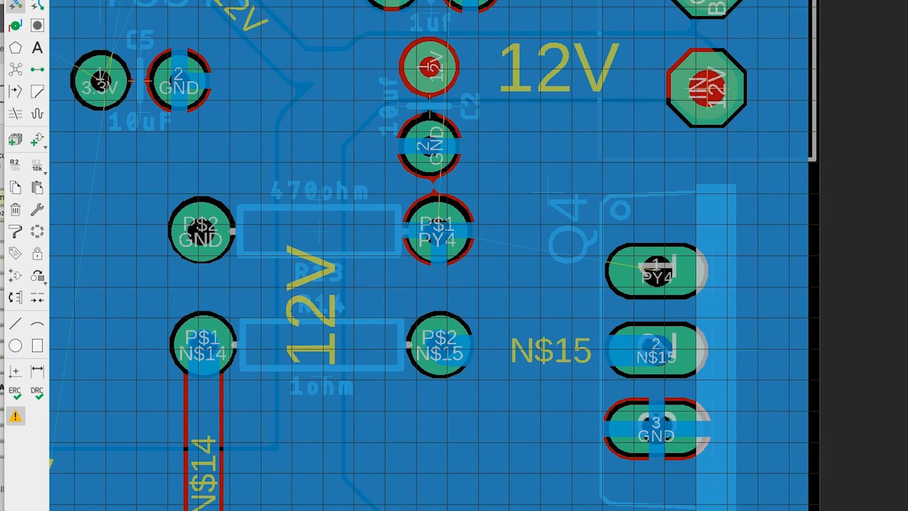
{"action": "left_click", "coordinate": [655, 271]}
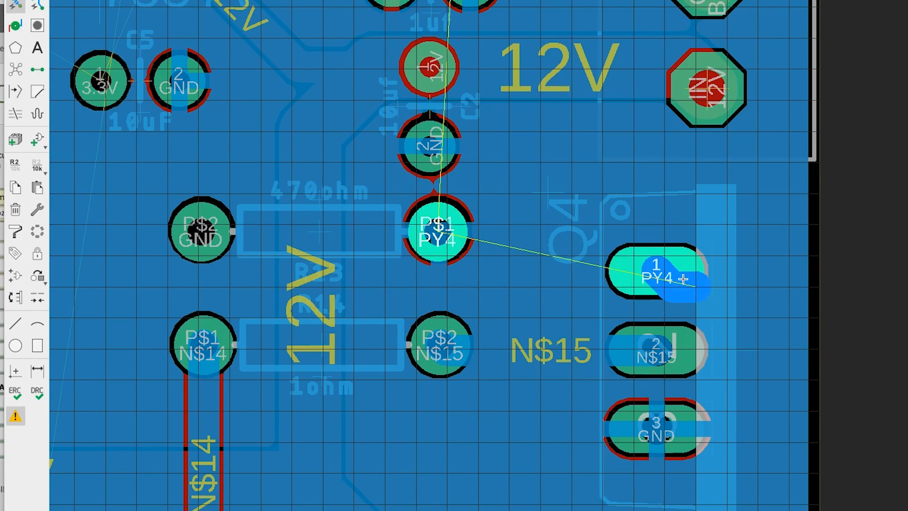
{"action": "left_click", "coordinate": [430, 227]}
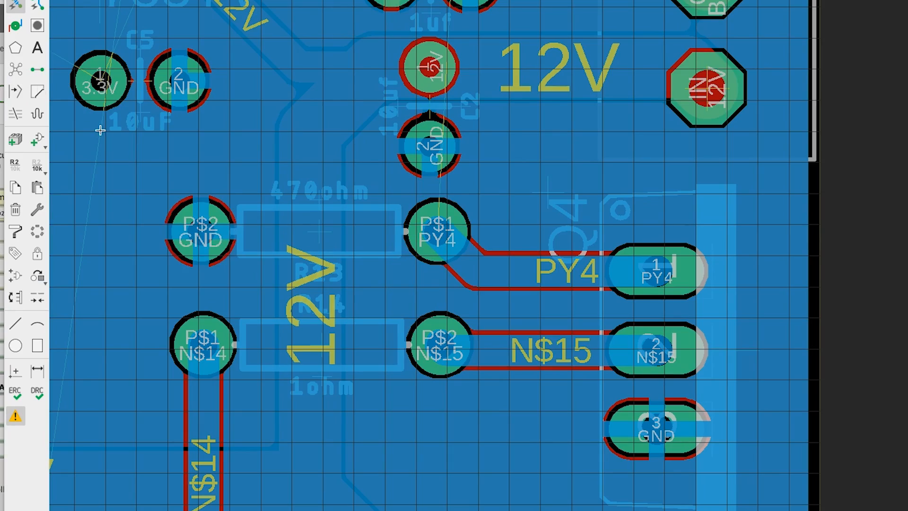
- Route LED1's N$1, N$3 and N$4 pads to the matching P$2 pads of R4, R6 and R5 on layer 16 Bottom
{"action": "scroll", "coordinate": [318, 258], "scroll_direction": "down", "scroll_amount": 4}
{"action": "scroll", "coordinate": [551, 285], "scroll_direction": "down", "scroll_amount": 3}
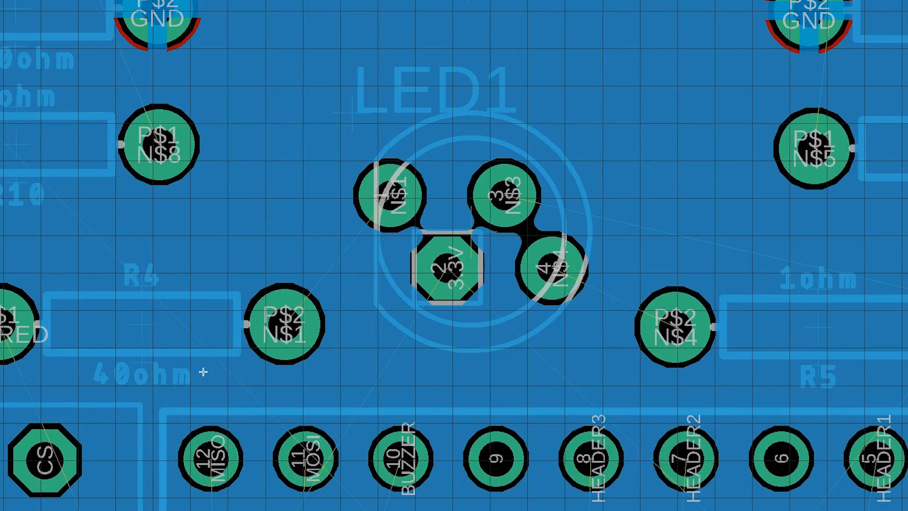
{"action": "scroll", "coordinate": [292, 175], "scroll_direction": "down", "scroll_amount": 1}
{"action": "middle_click_drag", "start_coordinate": [293, 180], "coordinate": [328, 188]}
{"action": "scroll", "coordinate": [328, 205], "scroll_direction": "up", "scroll_amount": 2}
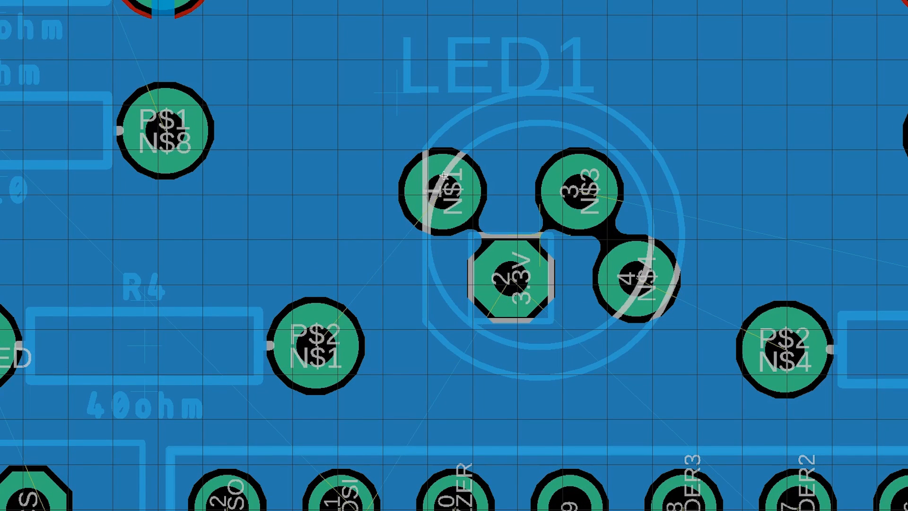
{"action": "left_click", "coordinate": [442, 189]}
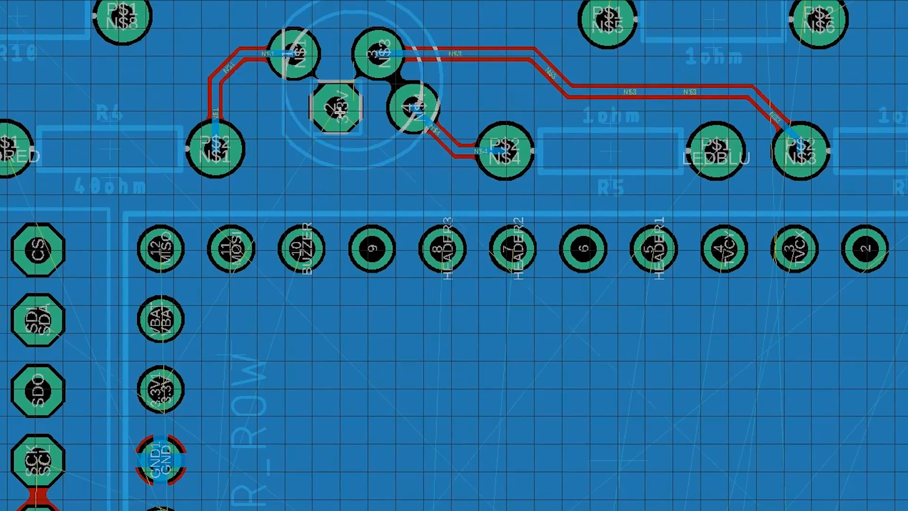
{"action": "left_click", "coordinate": [341, 112]}
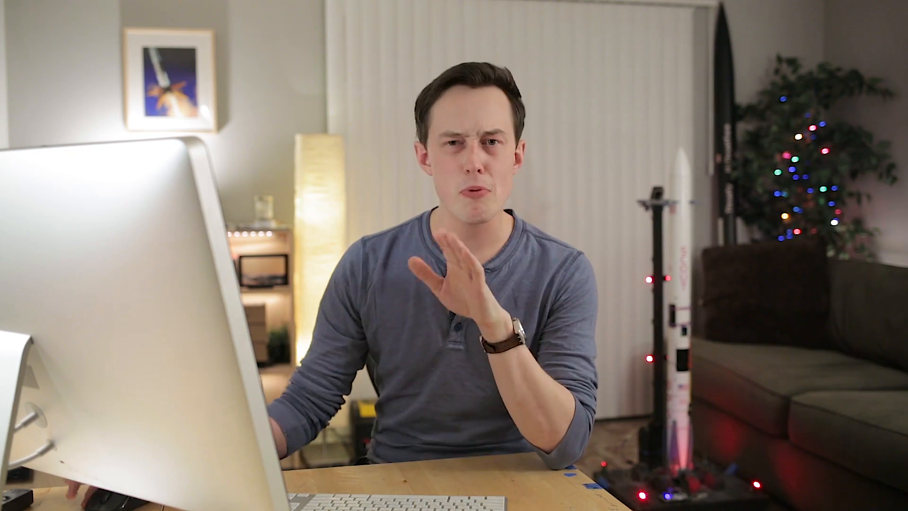
- Examine the LED resistor pads on the board and the LEDRED, LEDBLU and LEDGRN pin assignments in the Teensy 3.2 schematic
{"action": "scroll", "coordinate": [208, 242], "scroll_direction": "up", "scroll_amount": 3}
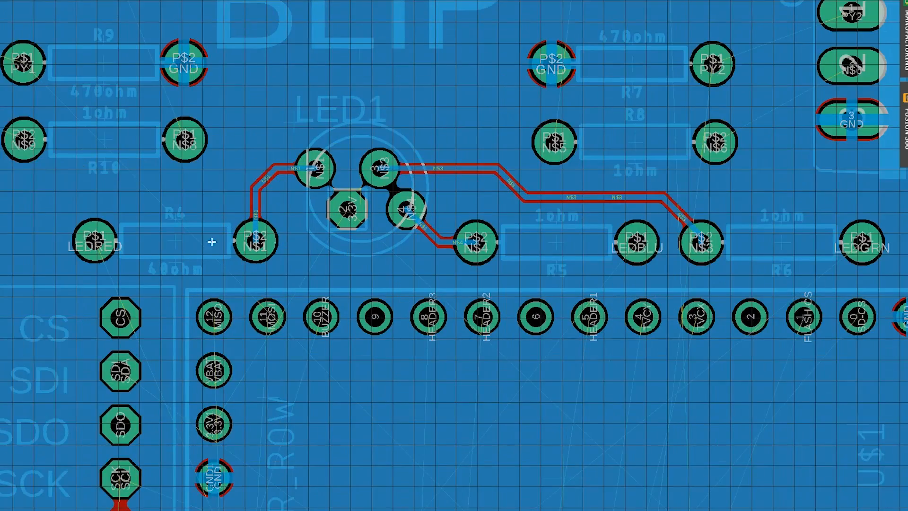
{"action": "middle_click_drag", "start_coordinate": [354, 224], "coordinate": [273, 224]}
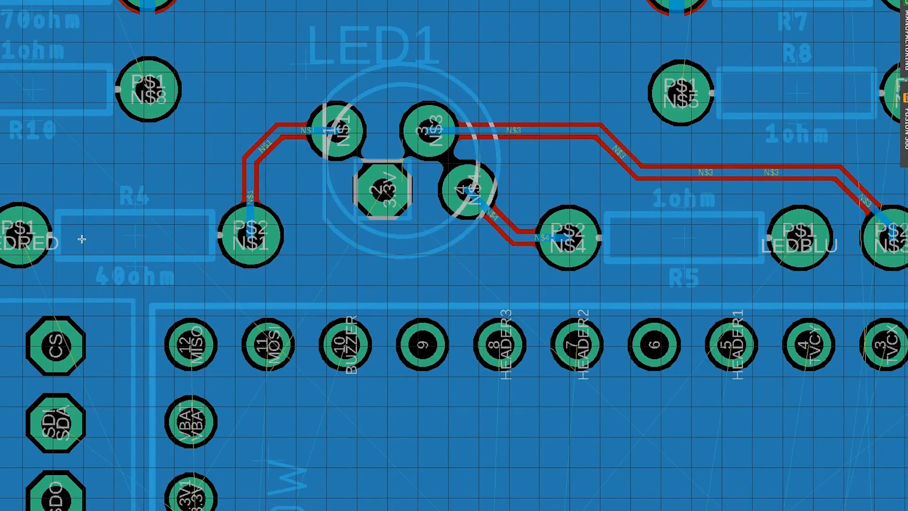
{"action": "middle_click_drag", "start_coordinate": [791, 246], "coordinate": [516, 246]}
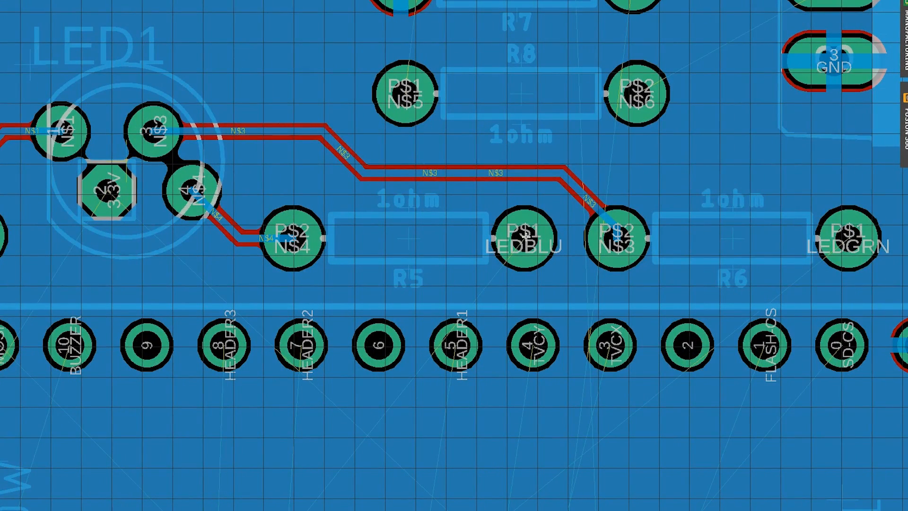
{"action": "middle_click_drag", "start_coordinate": [734, 273], "coordinate": [512, 268]}
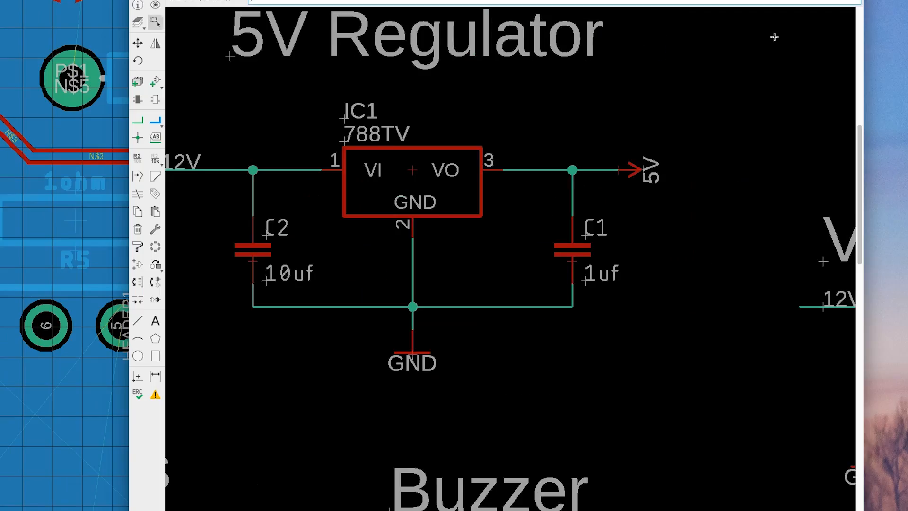
{"action": "scroll", "coordinate": [591, 213], "scroll_direction": "down", "scroll_amount": 5}
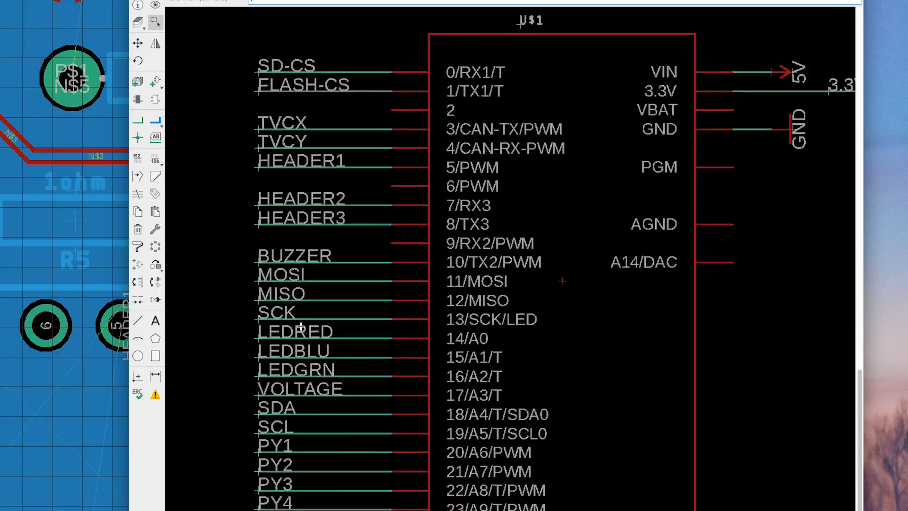
{"action": "scroll", "coordinate": [308, 334], "scroll_direction": "up", "scroll_amount": 3}
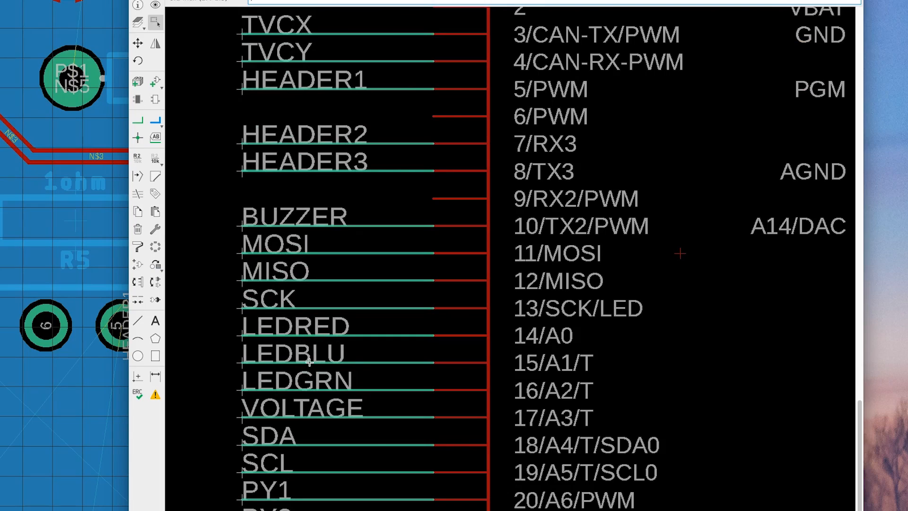
{"action": "scroll", "coordinate": [322, 385], "scroll_direction": "down", "scroll_amount": 2}
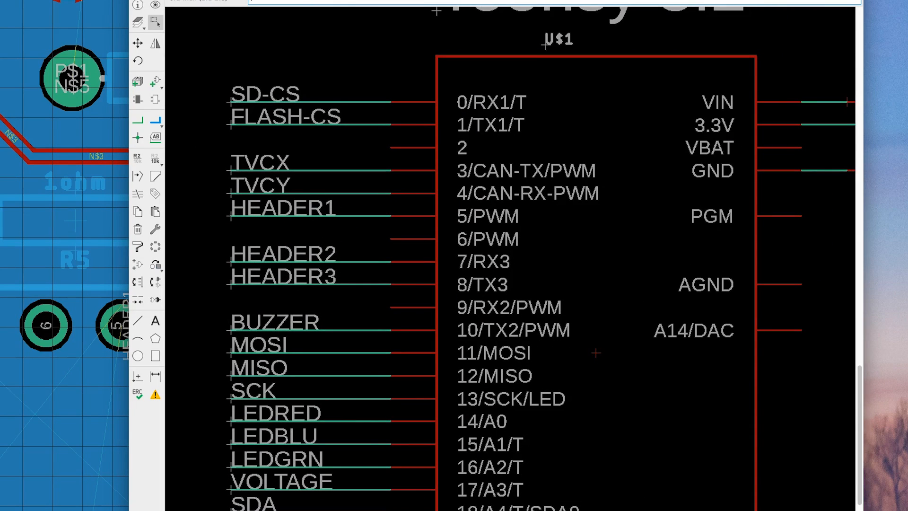
{"action": "left_click", "coordinate": [91, 113]}
{"action": "scroll", "coordinate": [86, 118], "scroll_direction": "down", "scroll_amount": 2}
{"action": "middle_click_drag", "start_coordinate": [85, 121], "coordinate": [496, 118]}
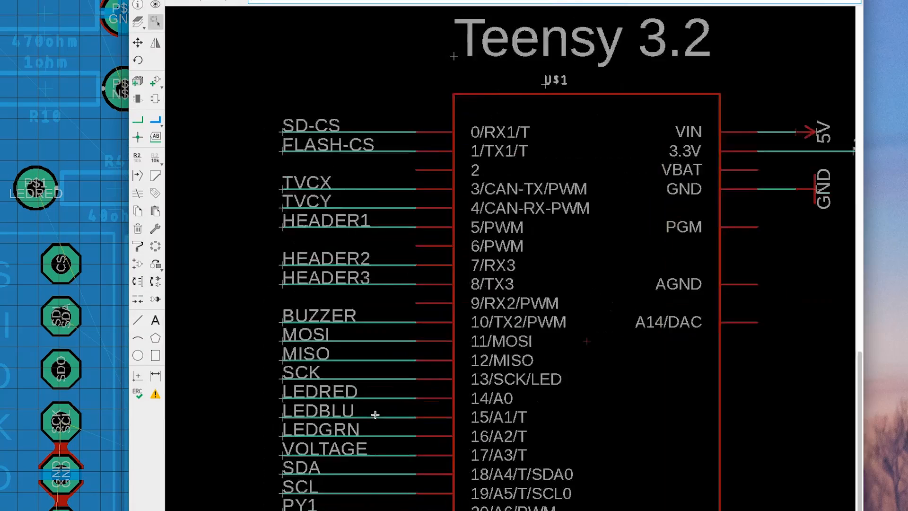
{"action": "scroll", "coordinate": [378, 416], "scroll_direction": "up", "scroll_amount": 2}
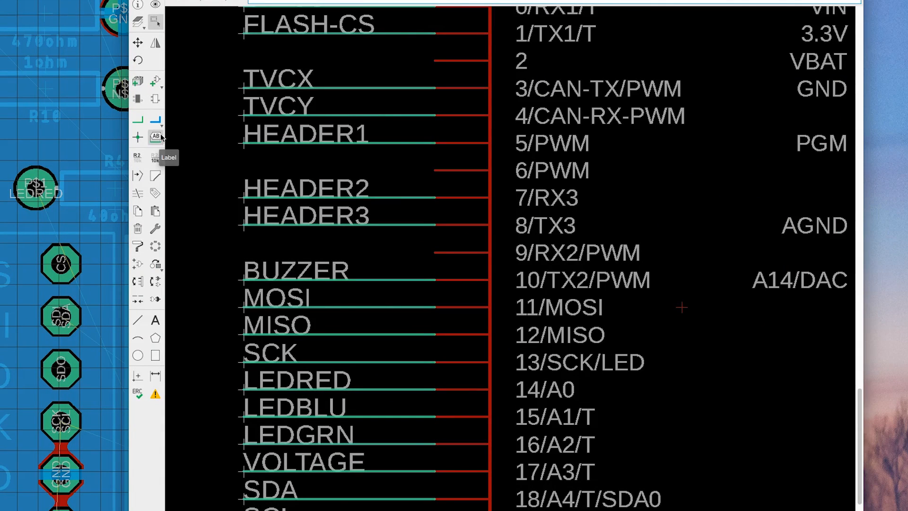
- Delete the LEDRED net wire from the Teensy's 14/A0 pin in the schematic
{"action": "left_click", "coordinate": [138, 228]}
{"action": "scroll", "coordinate": [342, 373], "scroll_direction": "down", "scroll_amount": 2}
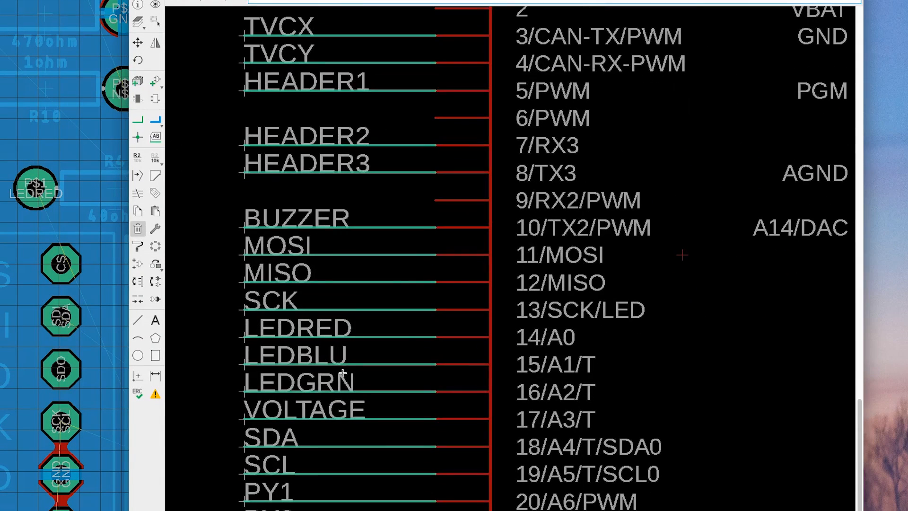
{"action": "left_click", "coordinate": [387, 336]}
- Draw a net wire out from the Teensy's 9/RX2/PWM pin and place a net label at its free end
{"action": "middle_click_drag", "start_coordinate": [431, 246], "coordinate": [432, 404]}
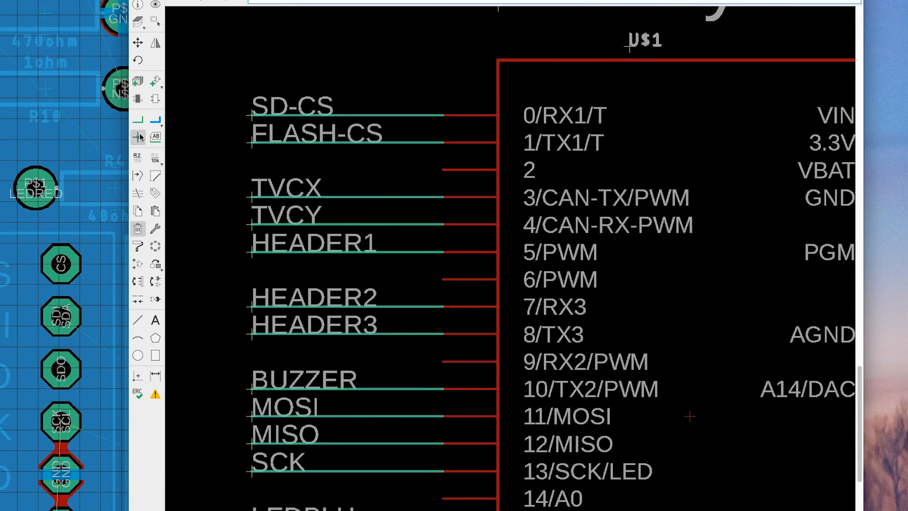
{"action": "left_click", "coordinate": [137, 120]}
{"action": "left_click", "coordinate": [443, 361]}
{"action": "double_click", "coordinate": [244, 364]}
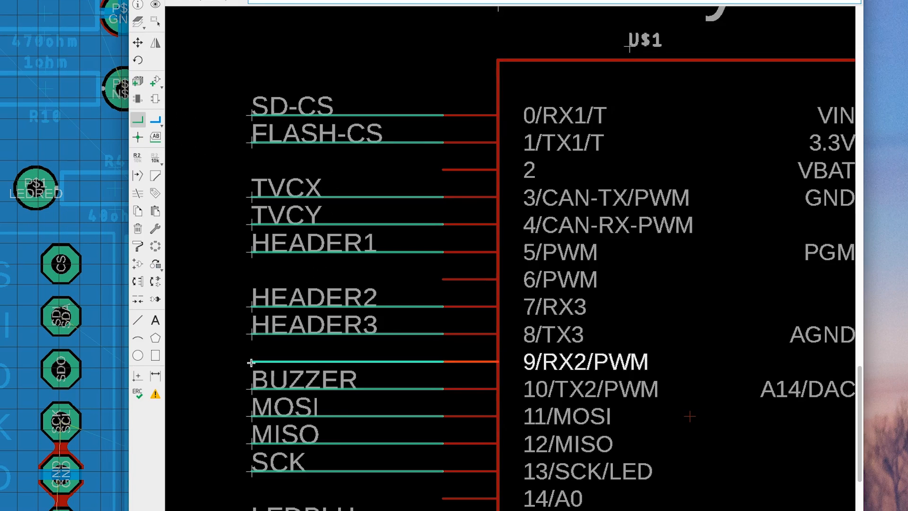
{"action": "left_click", "coordinate": [156, 137]}
{"action": "left_click", "coordinate": [254, 361]}
{"action": "left_click", "coordinate": [253, 362]}
- Rename the net on the Teensy's 9/RX2/PWM pin to LEDRED and accept joining it to the existing net
{"action": "left_click", "coordinate": [137, 157]}
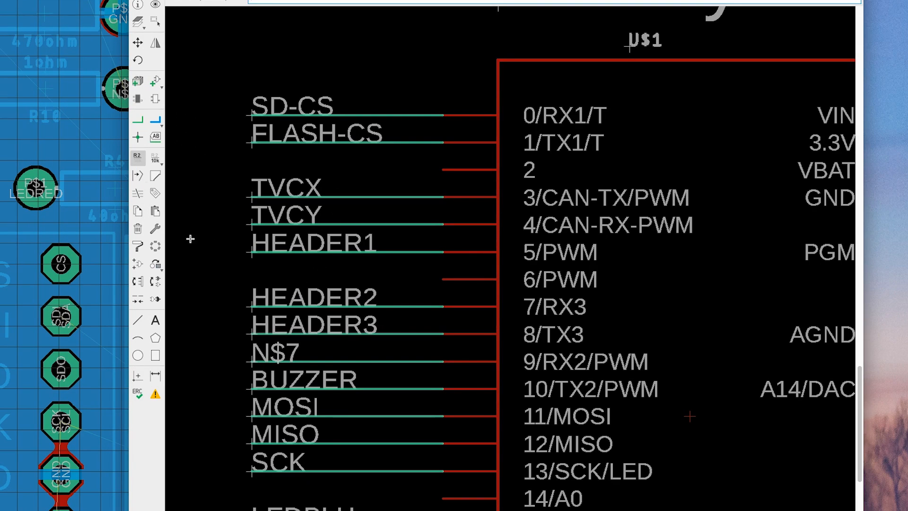
{"action": "left_click", "coordinate": [247, 355]}
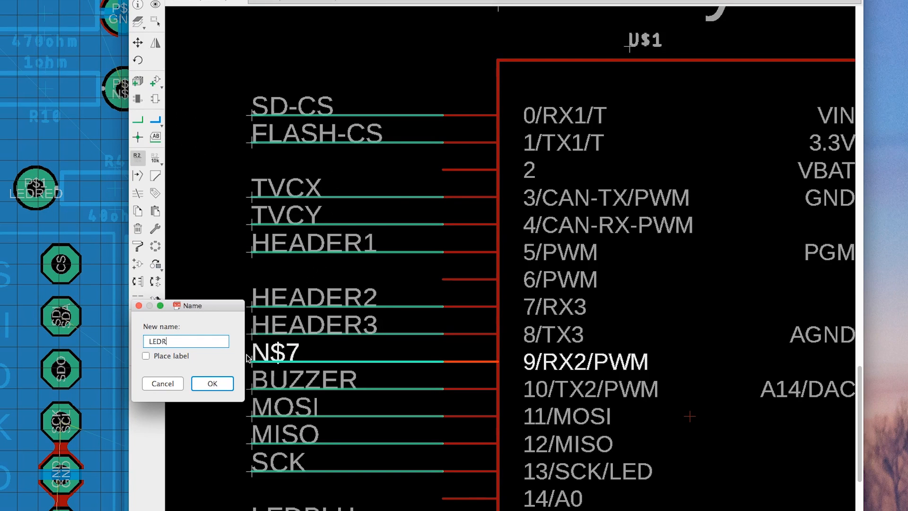
{"action": "key", "text": "Return"}
{"action": "key", "text": "Return"}
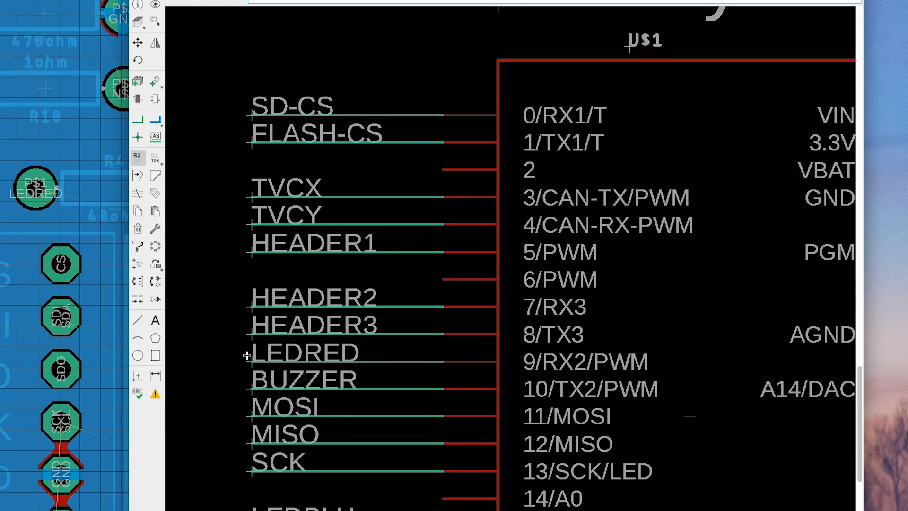
- Switch back to the board and route LEDRED on layer 16 Bottom between R4's P$1 pad and Teensy pin 9
{"action": "left_click", "coordinate": [111, 138]}
{"action": "scroll", "coordinate": [138, 131], "scroll_direction": "down", "scroll_amount": 1}
{"action": "middle_click_drag", "start_coordinate": [129, 127], "coordinate": [138, 134]}
{"action": "scroll", "coordinate": [28, 234], "scroll_direction": "up", "scroll_amount": 3}
{"action": "scroll", "coordinate": [28, 233], "scroll_direction": "up", "scroll_amount": 2}
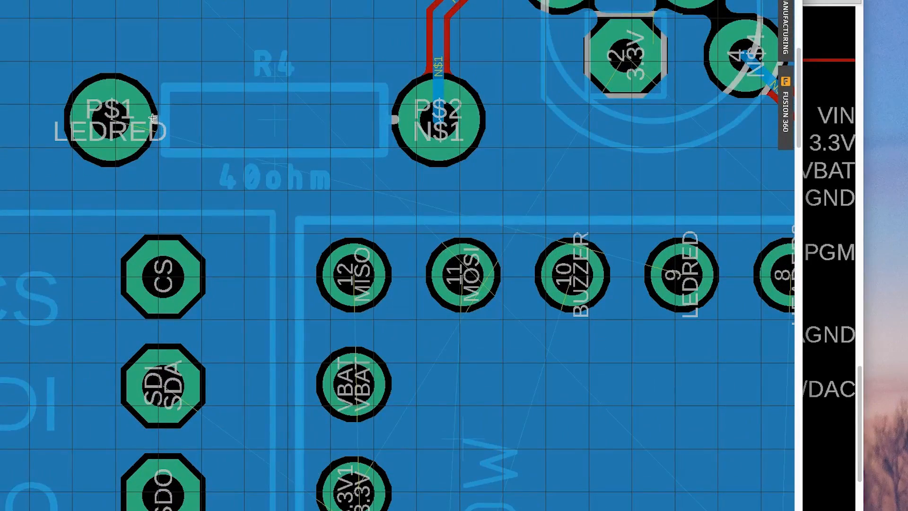
{"action": "middle_click_drag", "start_coordinate": [502, 202], "coordinate": [243, 189]}
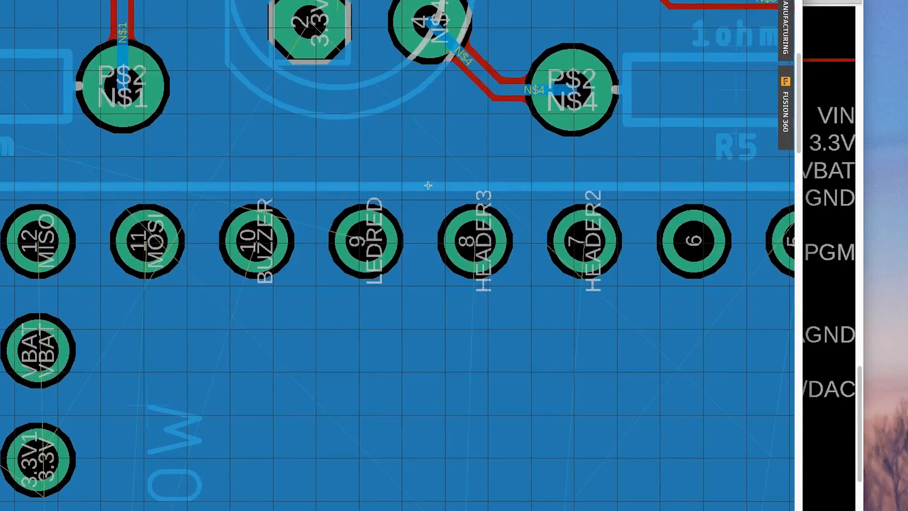
{"action": "scroll", "coordinate": [425, 192], "scroll_direction": "down", "scroll_amount": 3}
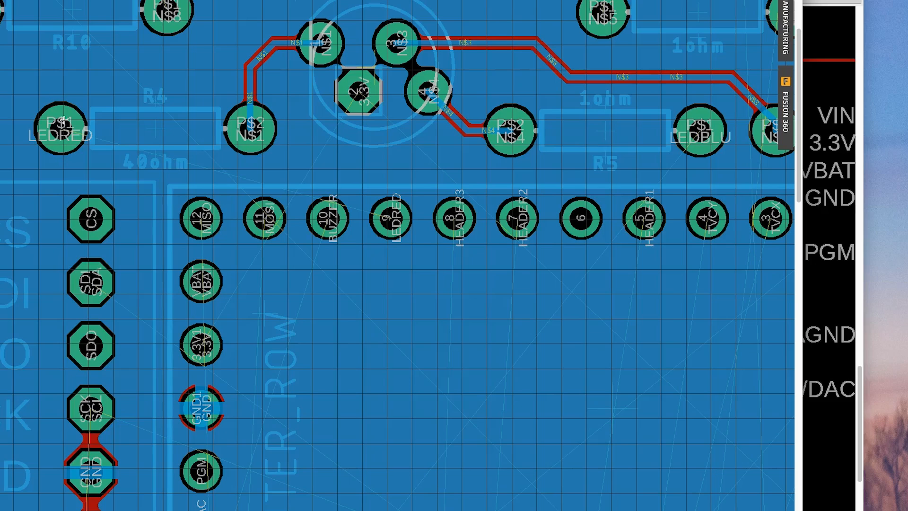
{"action": "left_click", "coordinate": [63, 122]}
{"action": "key", "text": "Escape"}
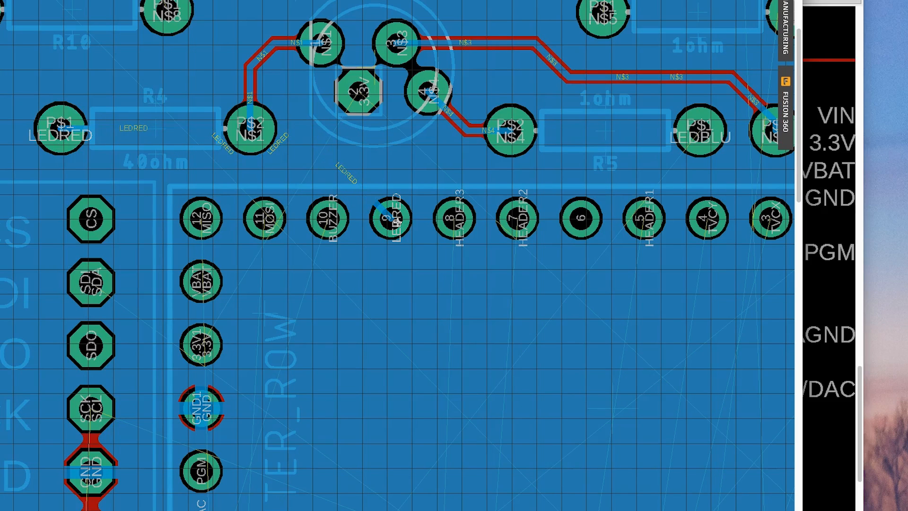